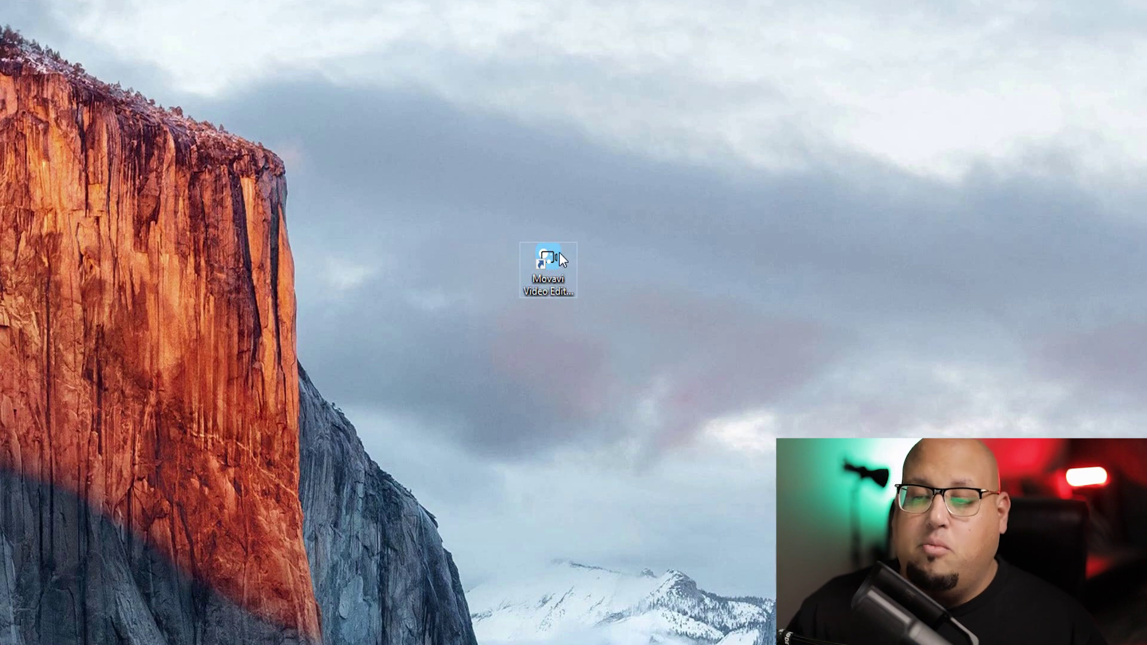
- Launch Movavi Video Editor Plus, browse the Filters, Transitions, Titles, Stickers and tools panels, then return to File import
{"action": "double_click", "coordinate": [561, 254]}
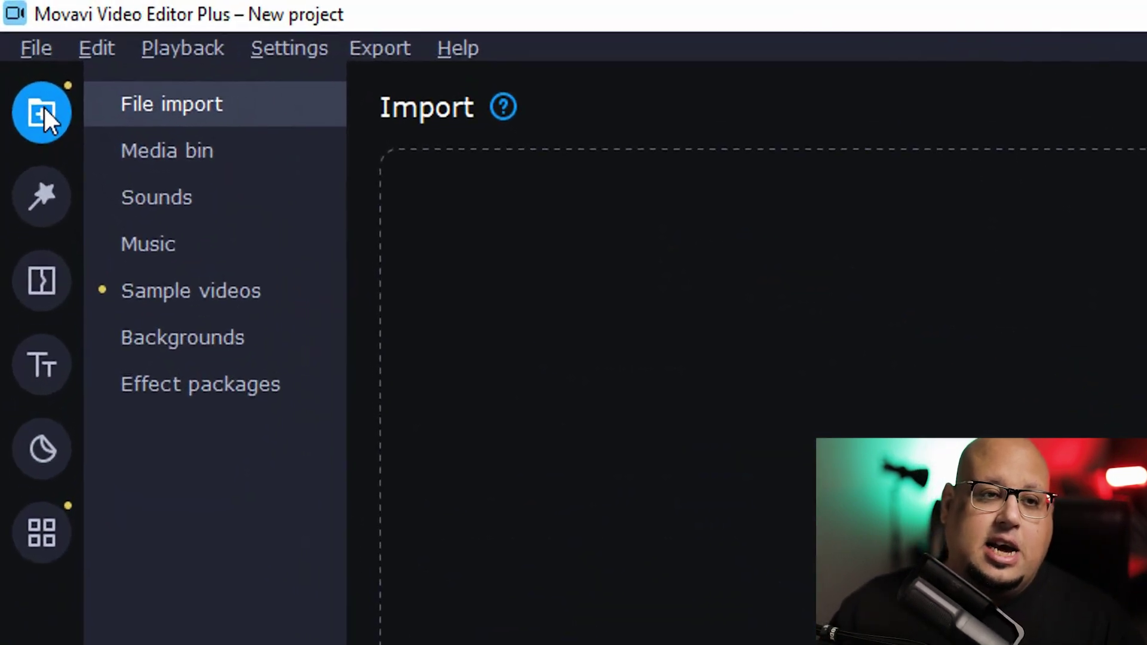
{"action": "left_click", "coordinate": [50, 206]}
{"action": "left_click", "coordinate": [50, 301]}
{"action": "left_click", "coordinate": [47, 390]}
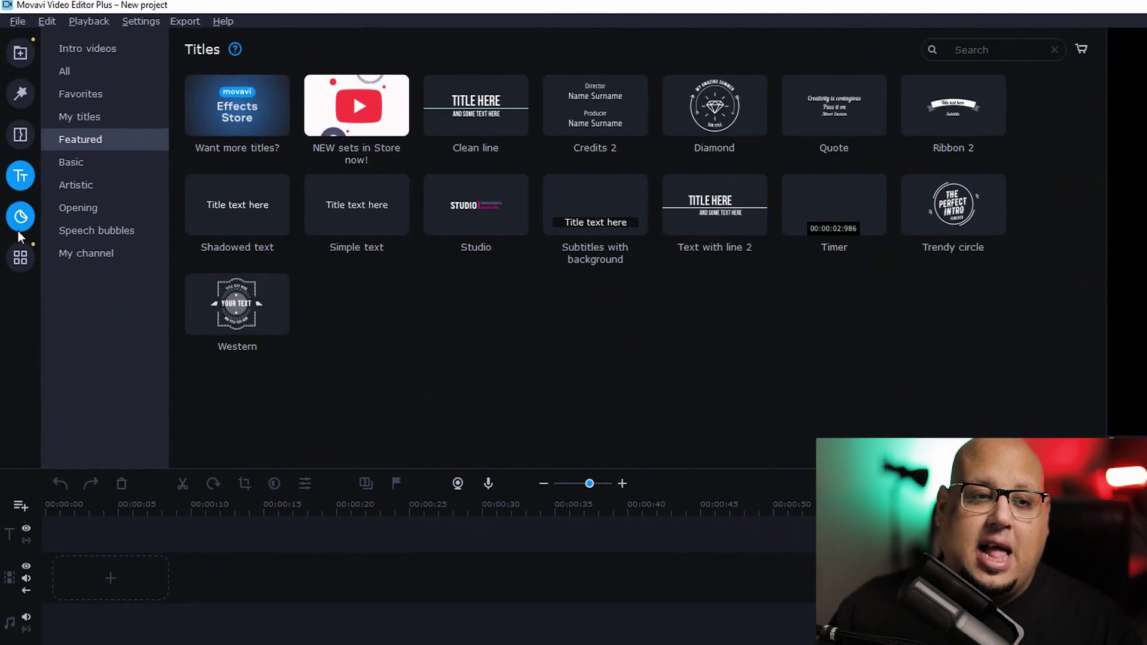
{"action": "left_click", "coordinate": [20, 227]}
{"action": "left_click", "coordinate": [21, 258]}
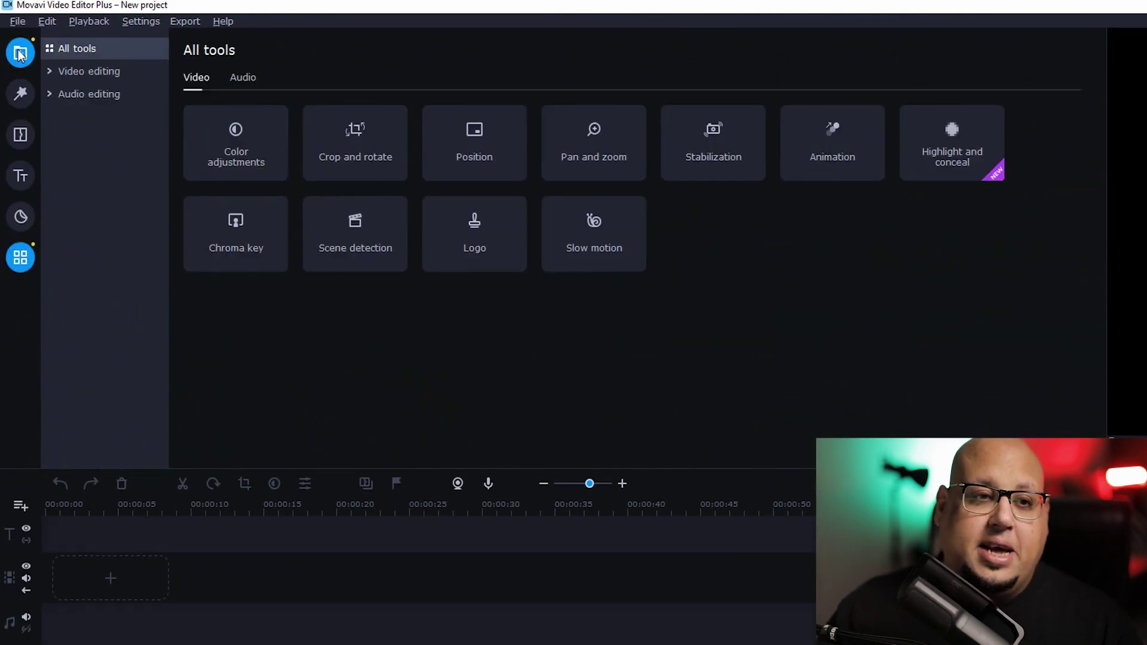
{"action": "left_click", "coordinate": [20, 54]}
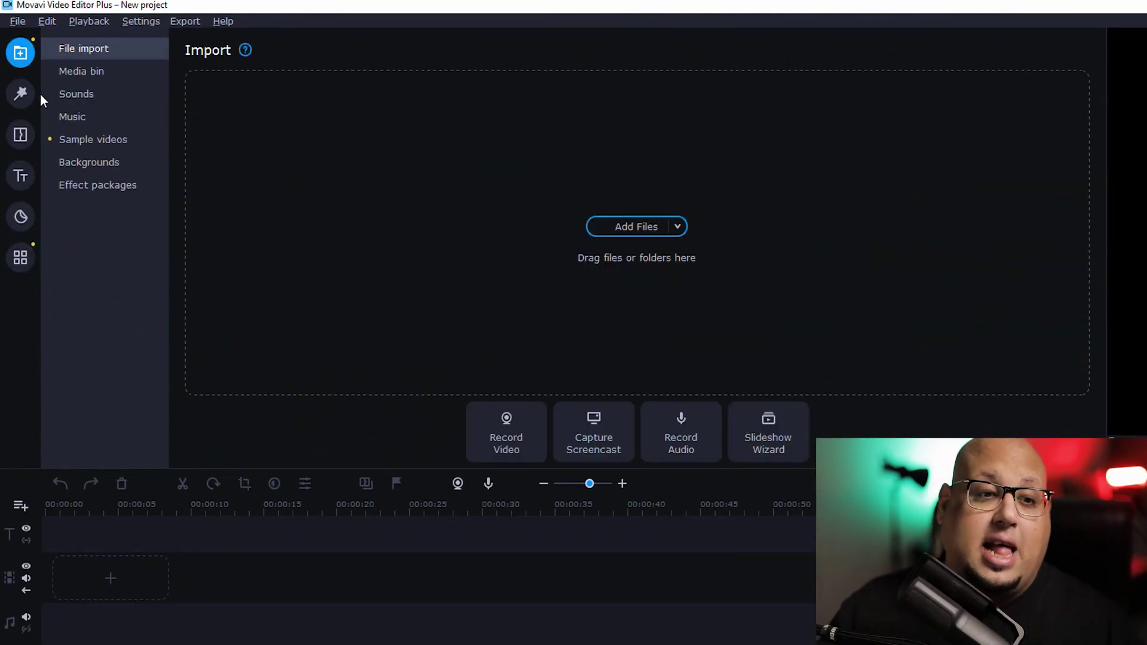
- Look through the program's menu bar, then close the open menu
{"action": "left_click", "coordinate": [17, 21]}
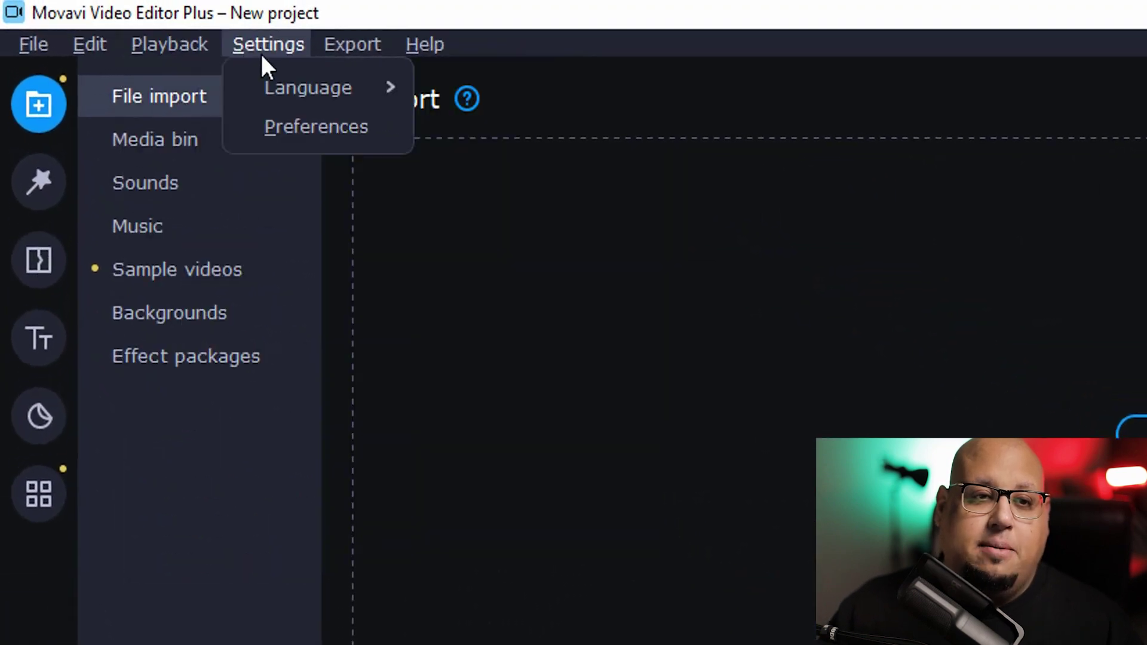
{"action": "mouse_move", "coordinate": [209, 24]}
{"action": "left_click", "coordinate": [400, 48]}
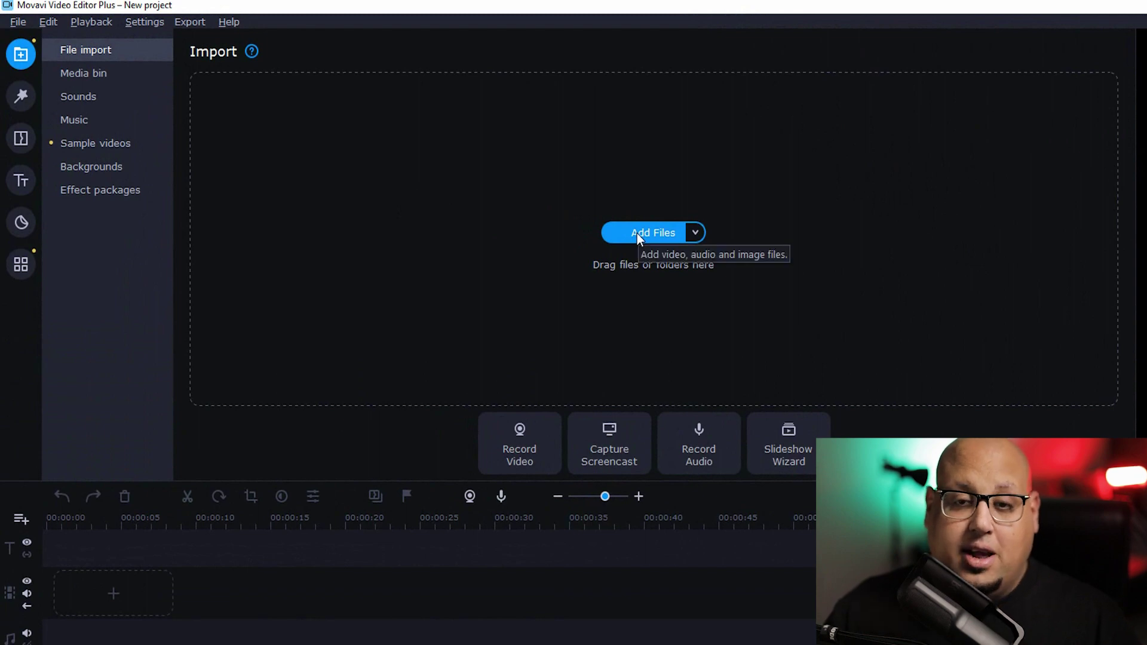
- Import the talking-head clip 3V4A3032 with Add Files
{"action": "left_click", "coordinate": [636, 233]}
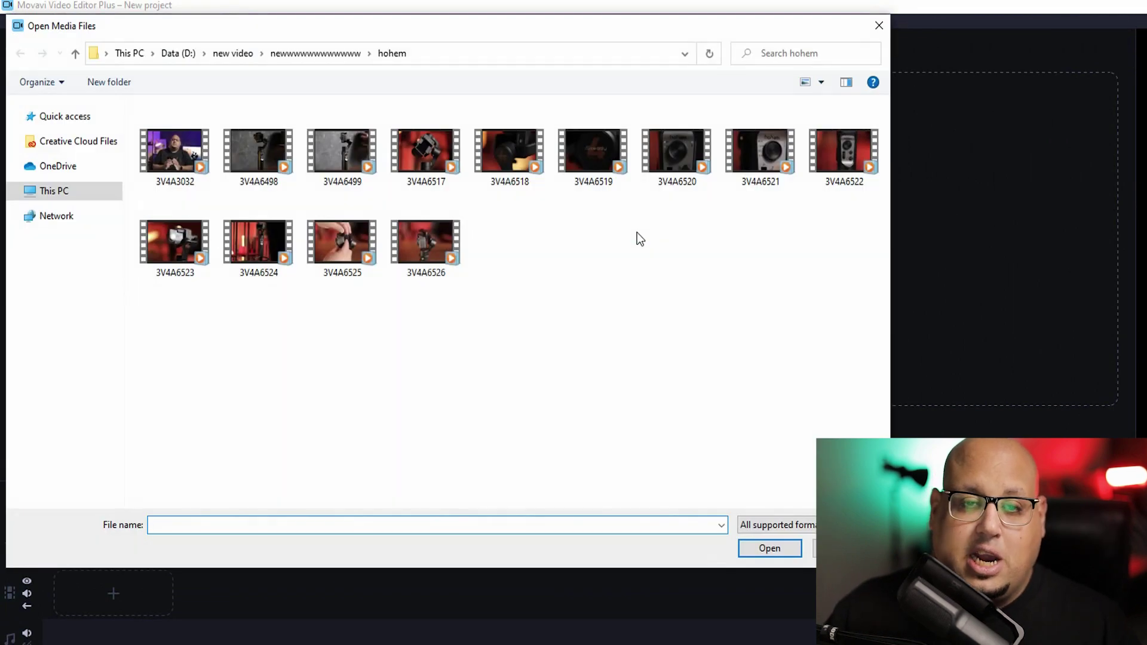
{"action": "key", "text": "shift+Tab"}
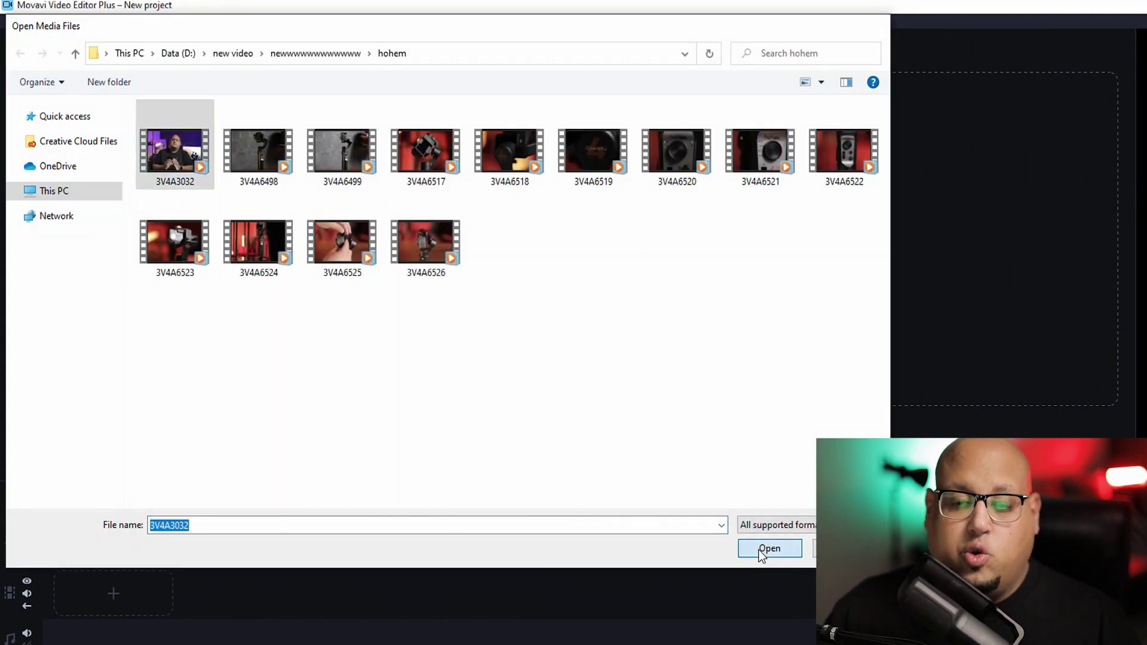
{"action": "left_click", "coordinate": [758, 550]}
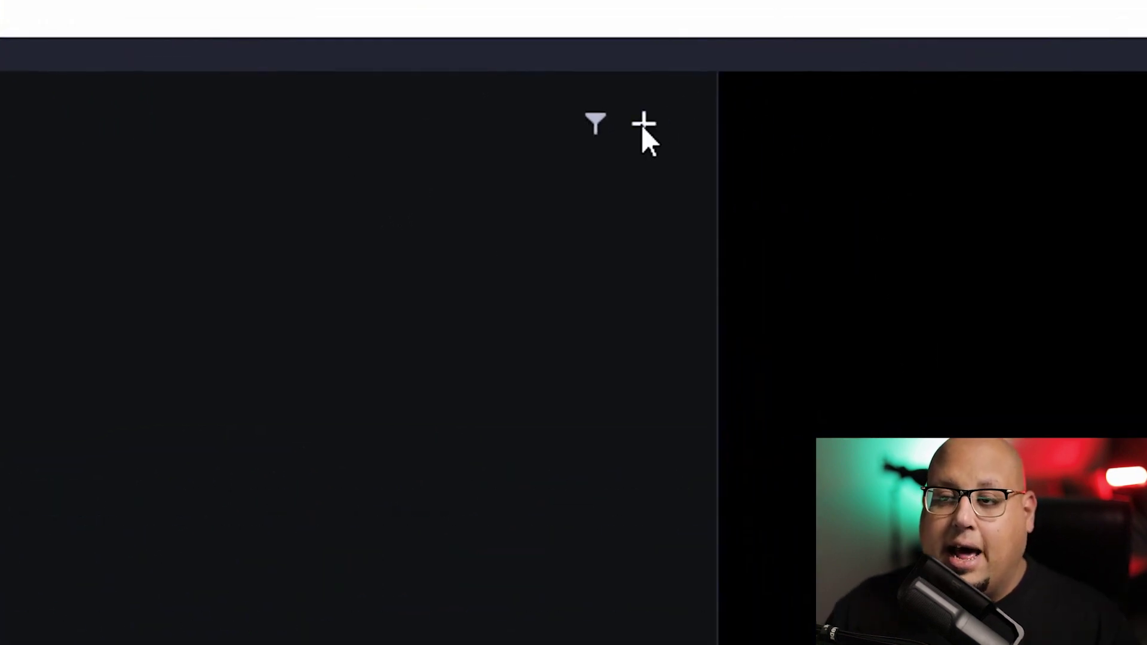
- Add the 13 gimbal clips 3V4A6498 through 3V4A6526 as media files
{"action": "left_click", "coordinate": [643, 128]}
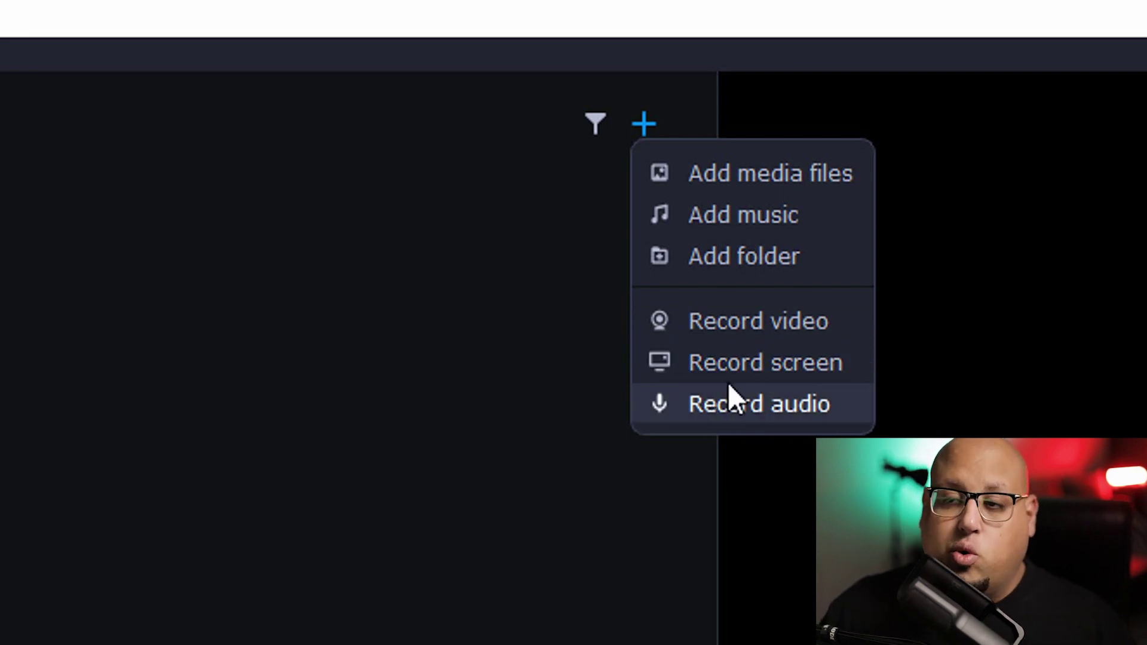
{"action": "left_click", "coordinate": [765, 174]}
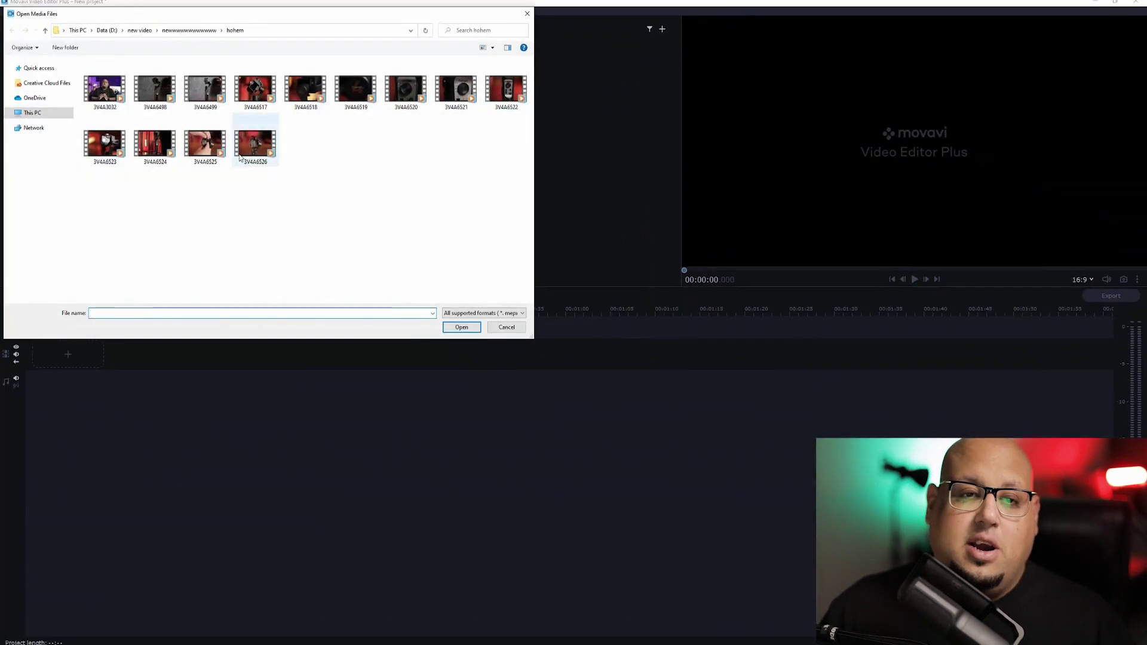
{"action": "left_click", "coordinate": [156, 96]}
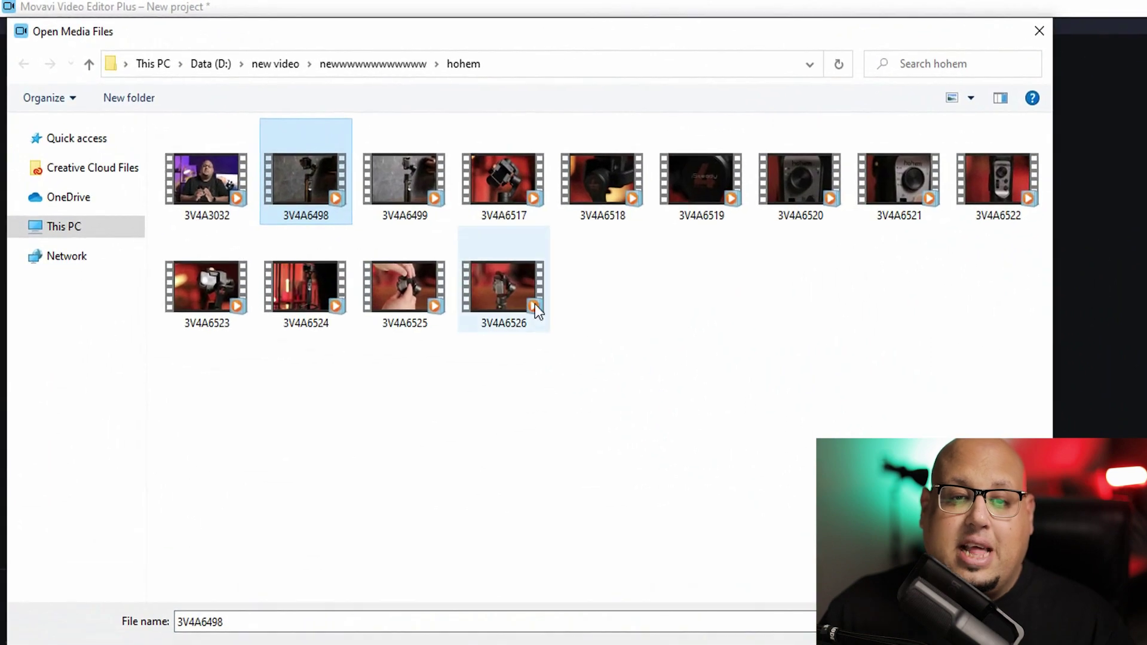
{"action": "left_click", "coordinate": [449, 254], "text": "shift"}
{"action": "key", "text": "Return"}
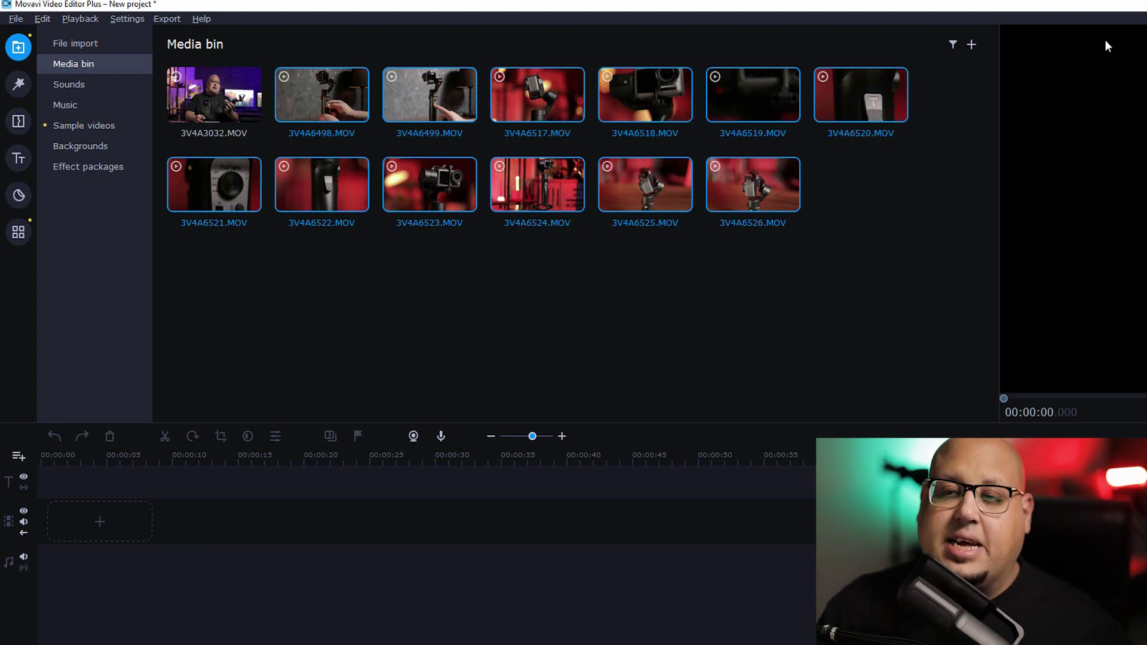
- Import the Synthezx_Epicness Trailer.wav music track
{"action": "left_click", "coordinate": [972, 44]}
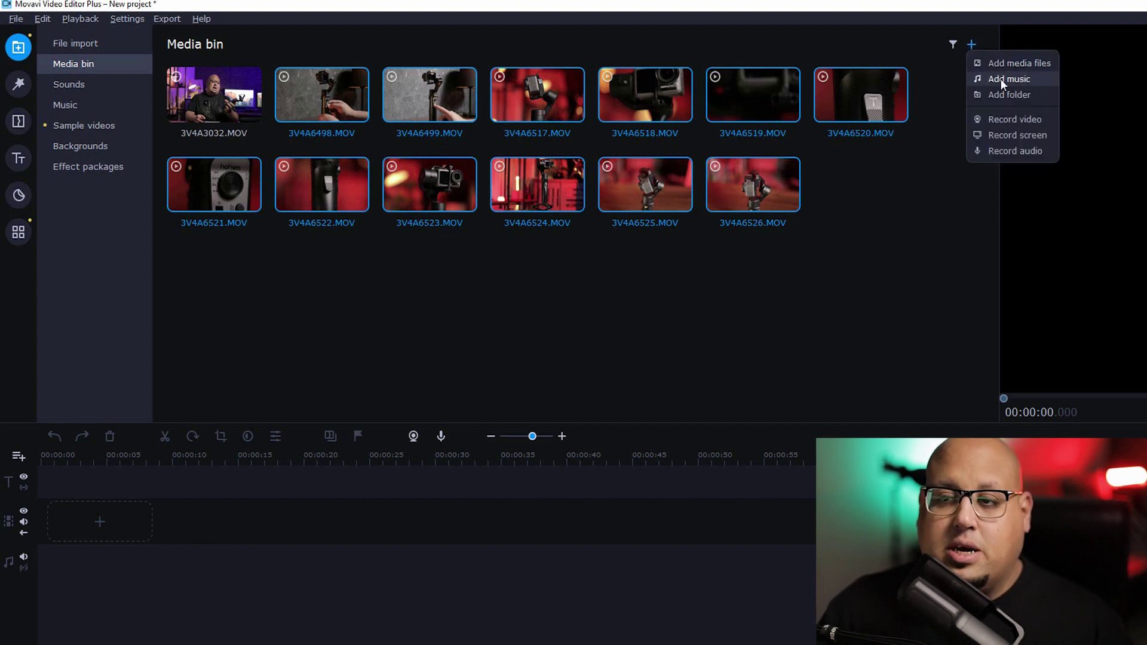
{"action": "left_click", "coordinate": [1001, 79]}
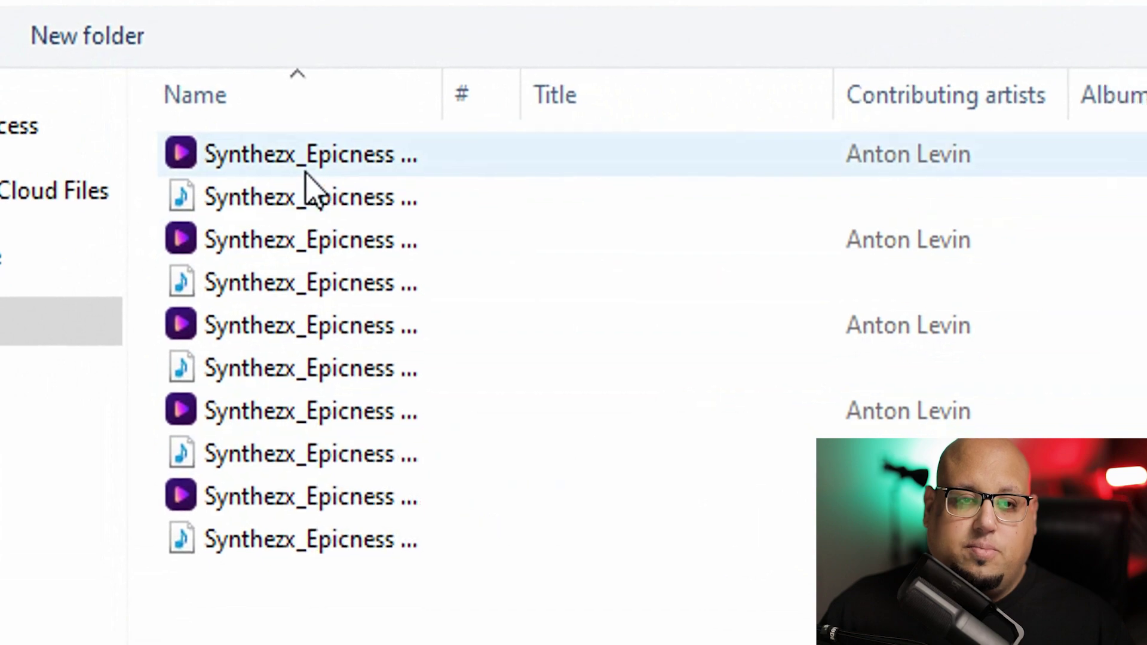
{"action": "left_click", "coordinate": [293, 203]}
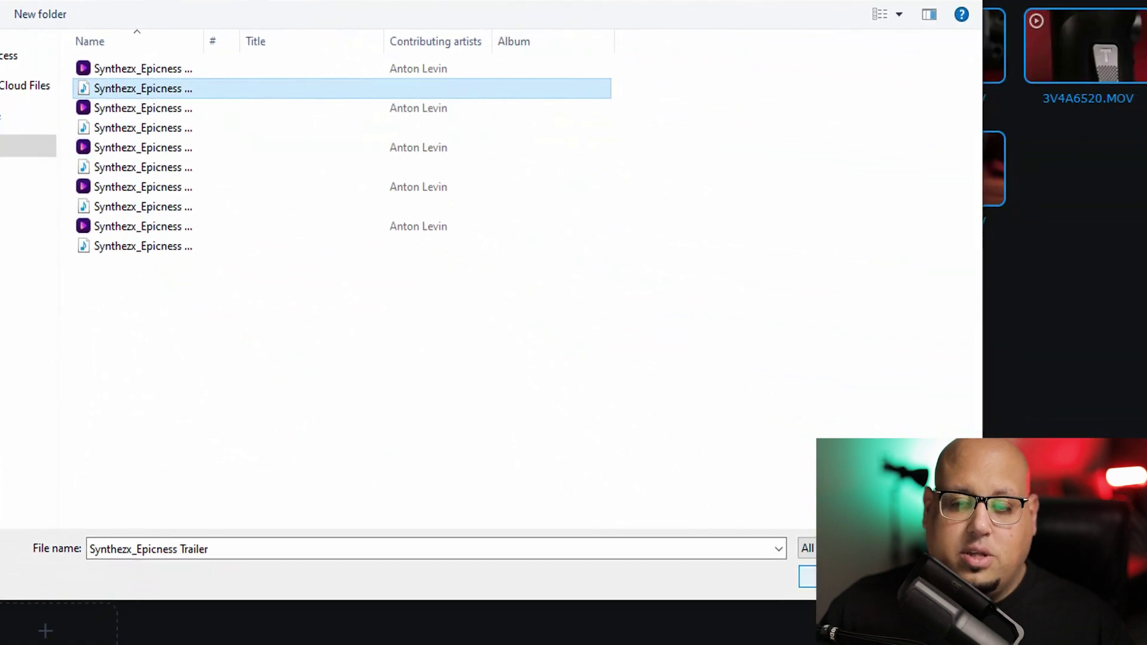
{"action": "key", "text": "Return"}
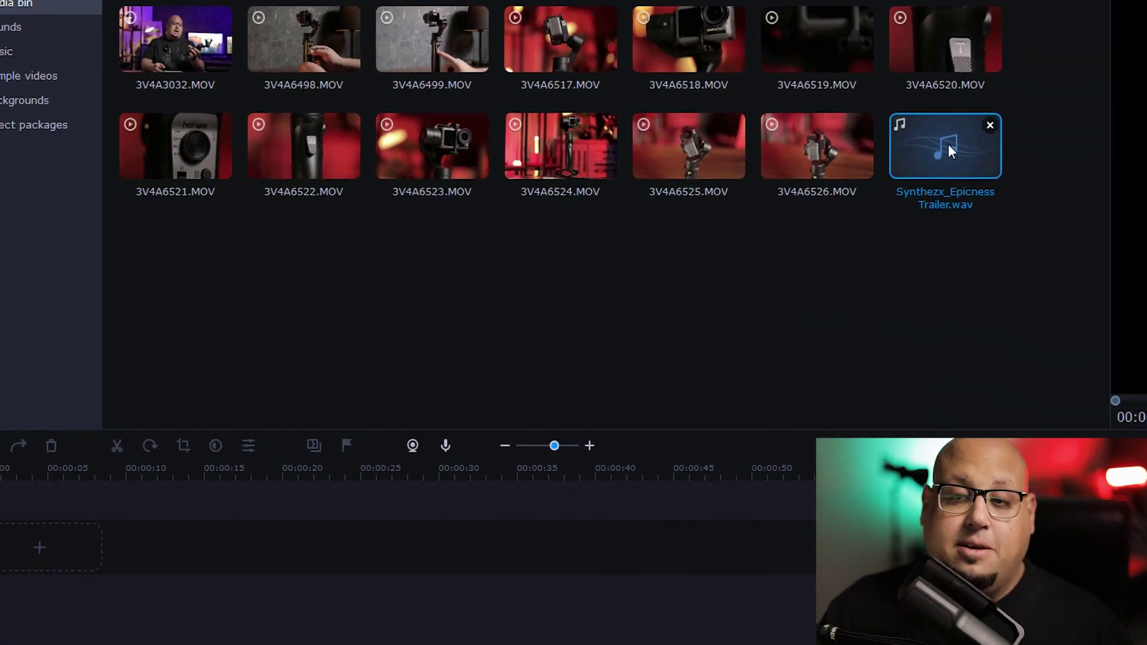
- Import the new logo 2017 copy2.png image as a media file
{"action": "left_click", "coordinate": [662, 28]}
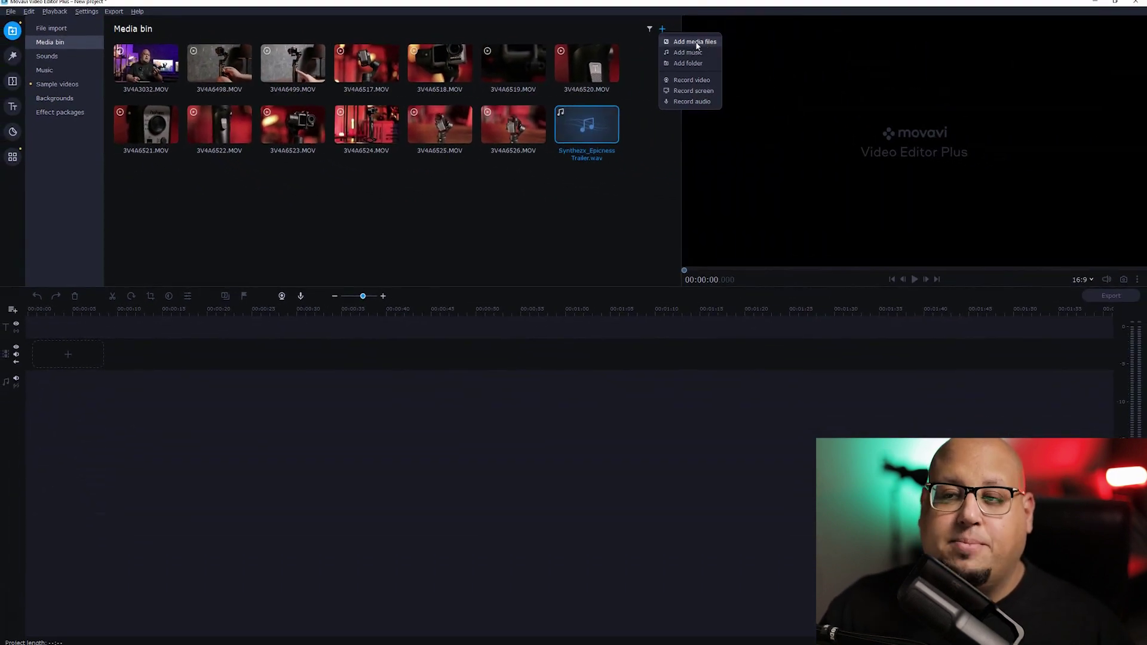
{"action": "left_click", "coordinate": [696, 43]}
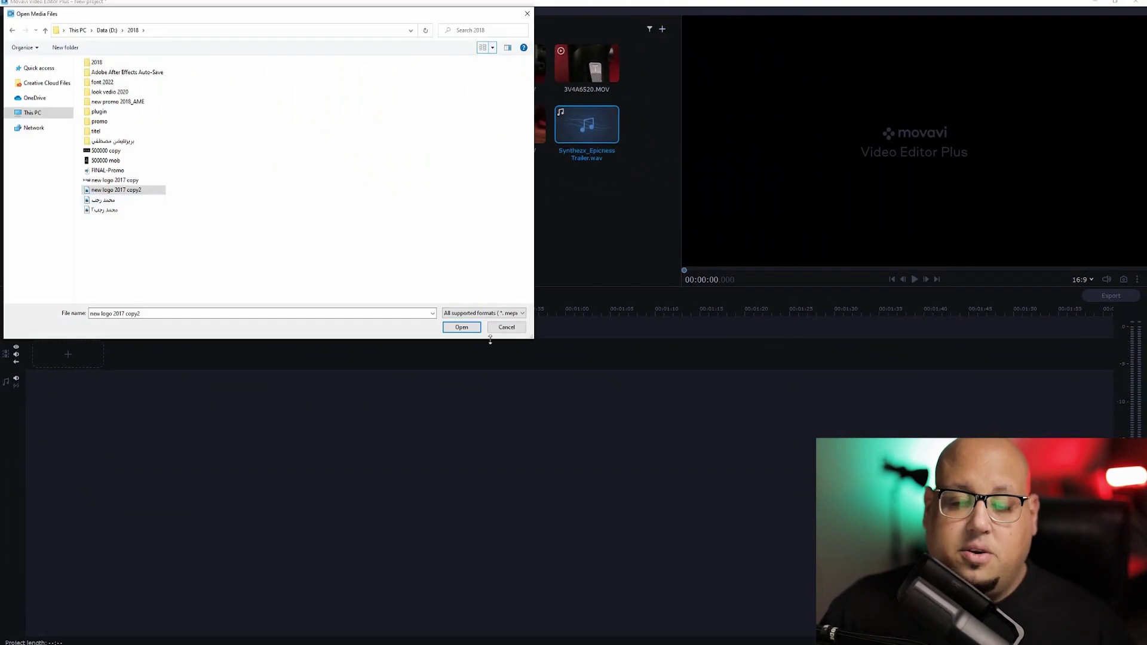
{"action": "left_click", "coordinate": [462, 326]}
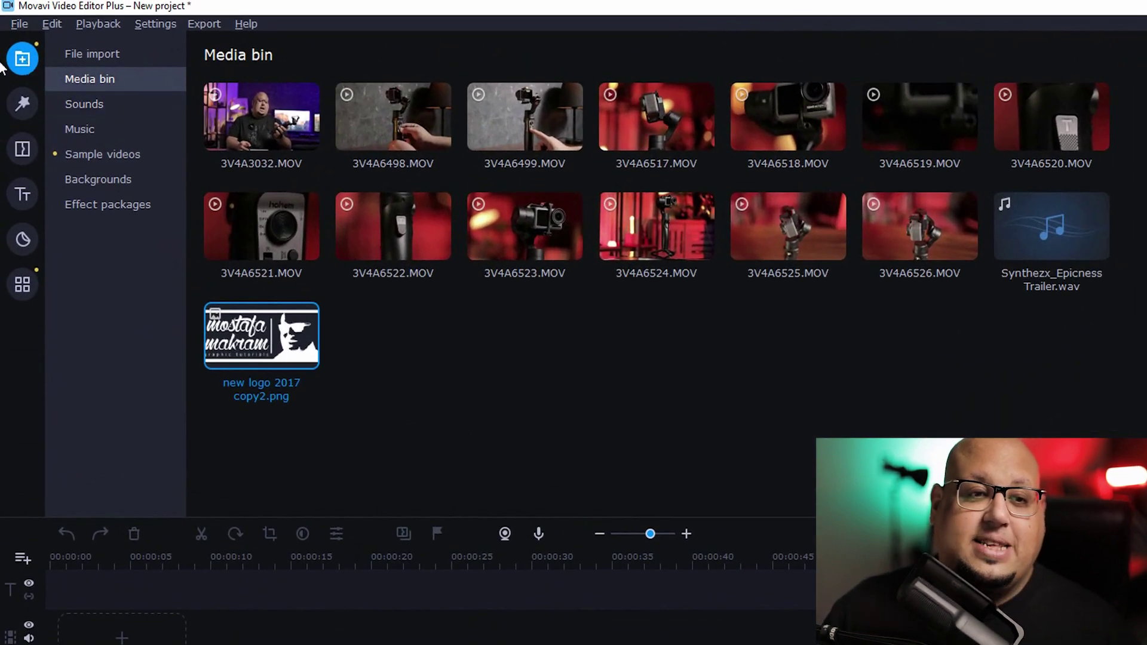
{"action": "left_click", "coordinate": [90, 104]}
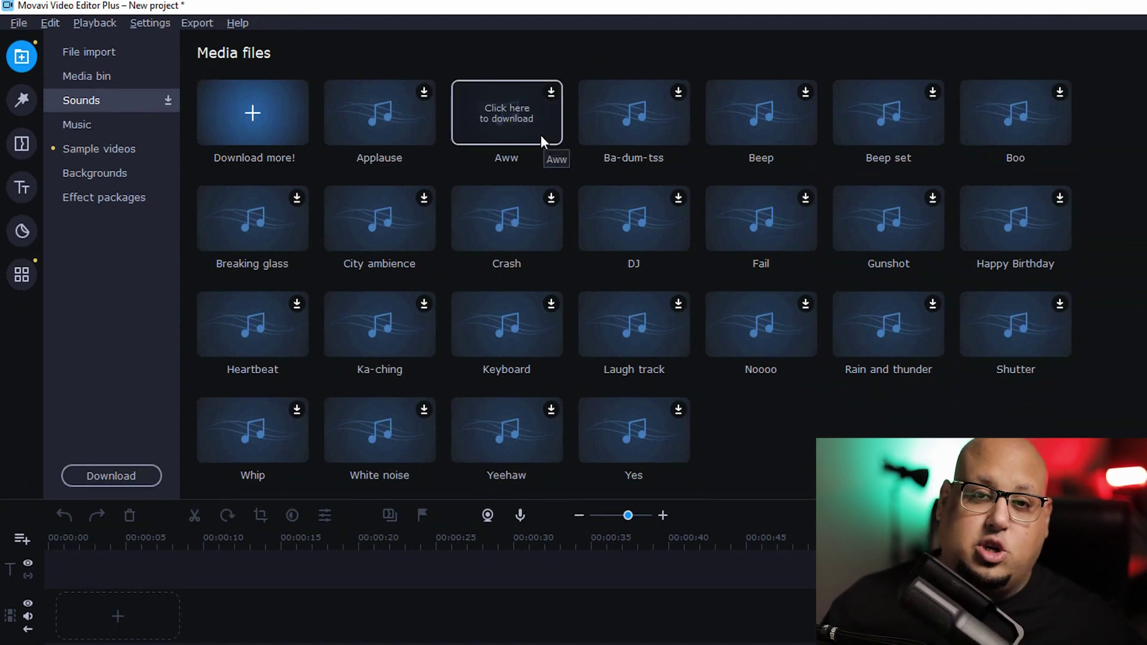
- Download the Applause sound effect, then download and preview the Countdown 1 sample video
{"action": "left_click", "coordinate": [425, 91]}
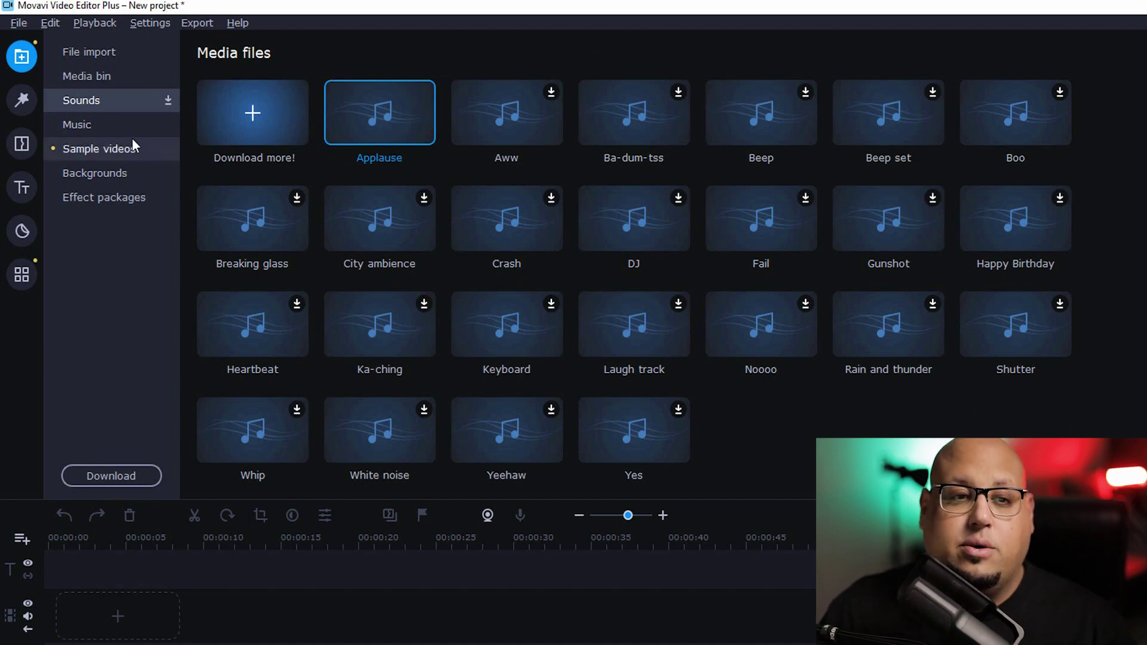
{"action": "left_click", "coordinate": [76, 125]}
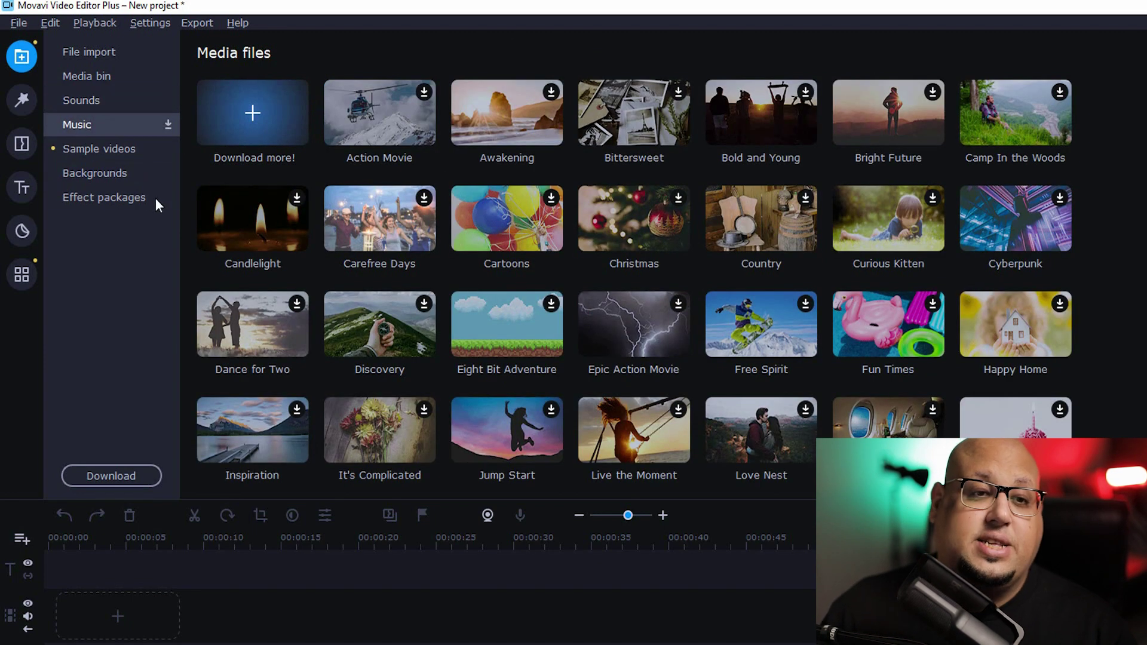
{"action": "left_click", "coordinate": [95, 150]}
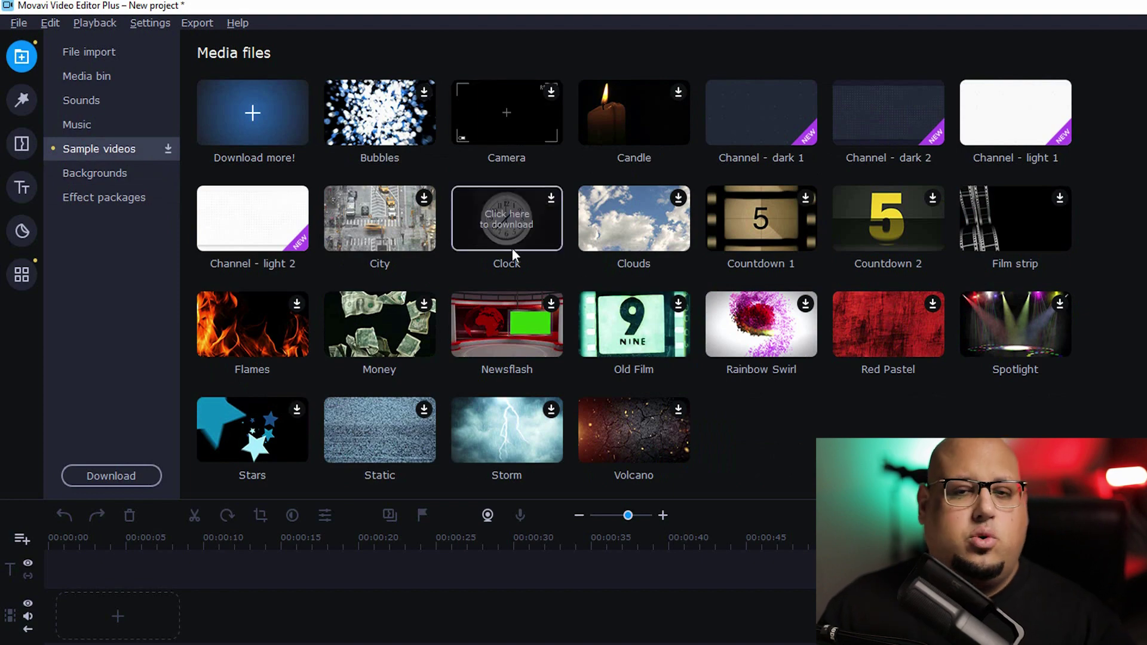
{"action": "left_click", "coordinate": [794, 208]}
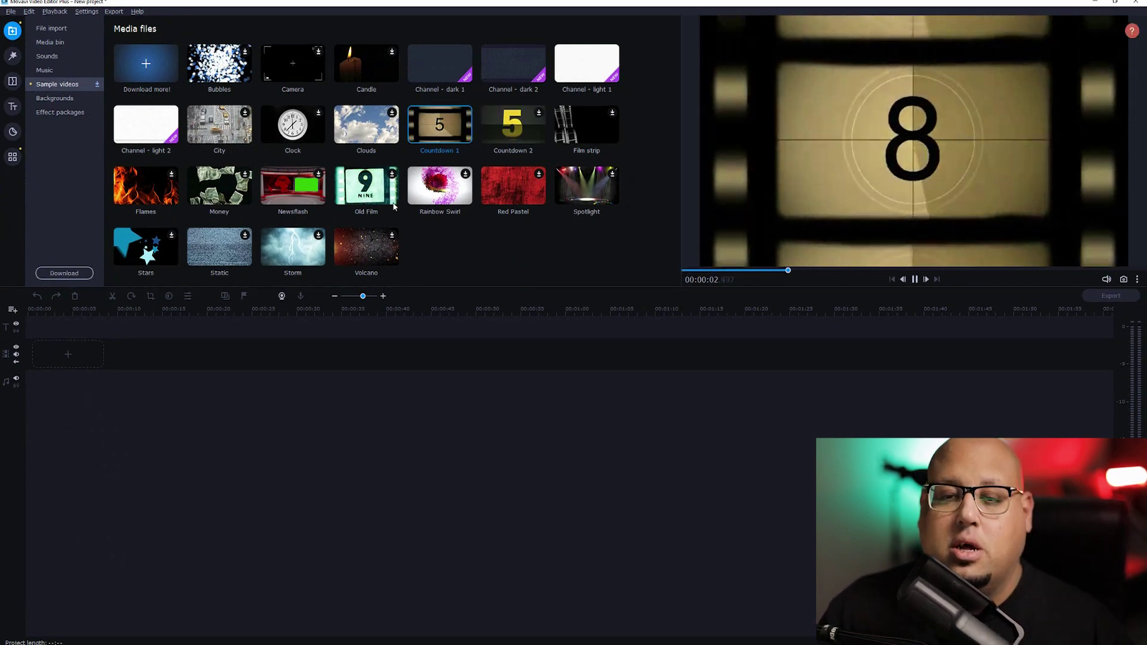
- Download the Polygons background and open the My Channel Pack for YouTube #2 store page
{"action": "left_click", "coordinate": [53, 99]}
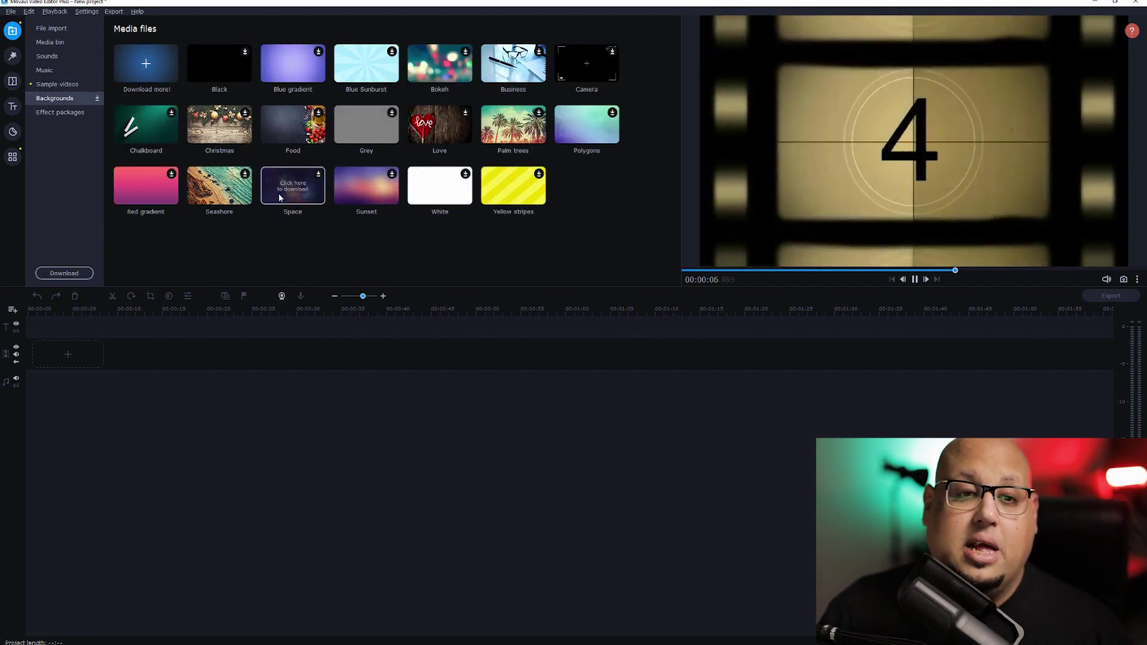
{"action": "left_click", "coordinate": [595, 132]}
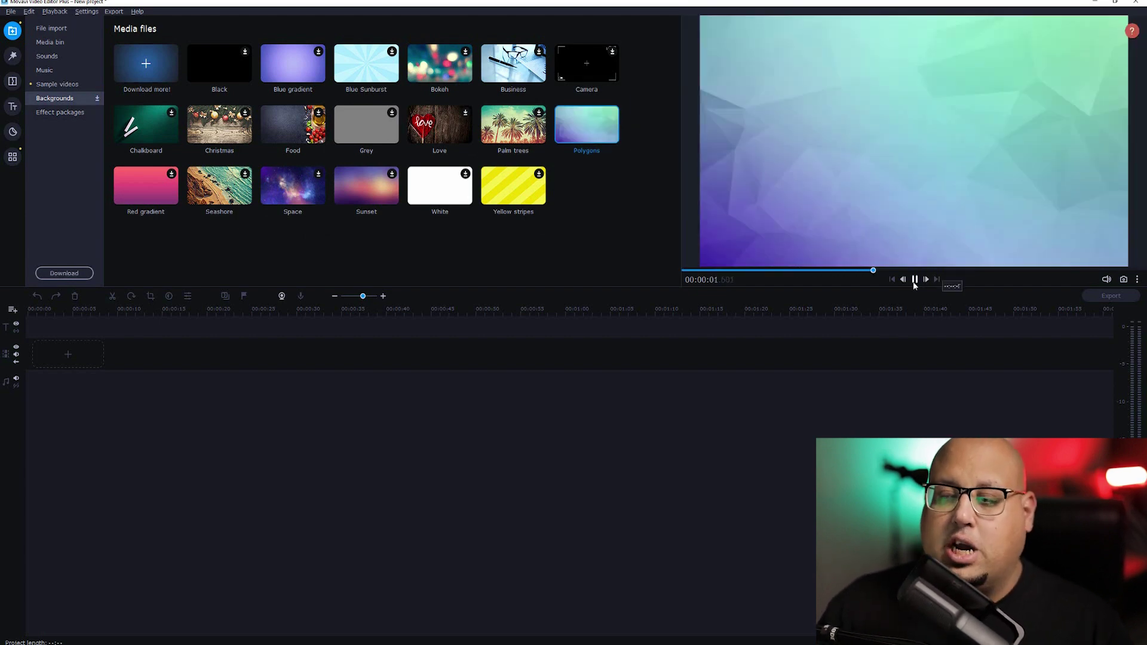
{"action": "left_click", "coordinate": [63, 114]}
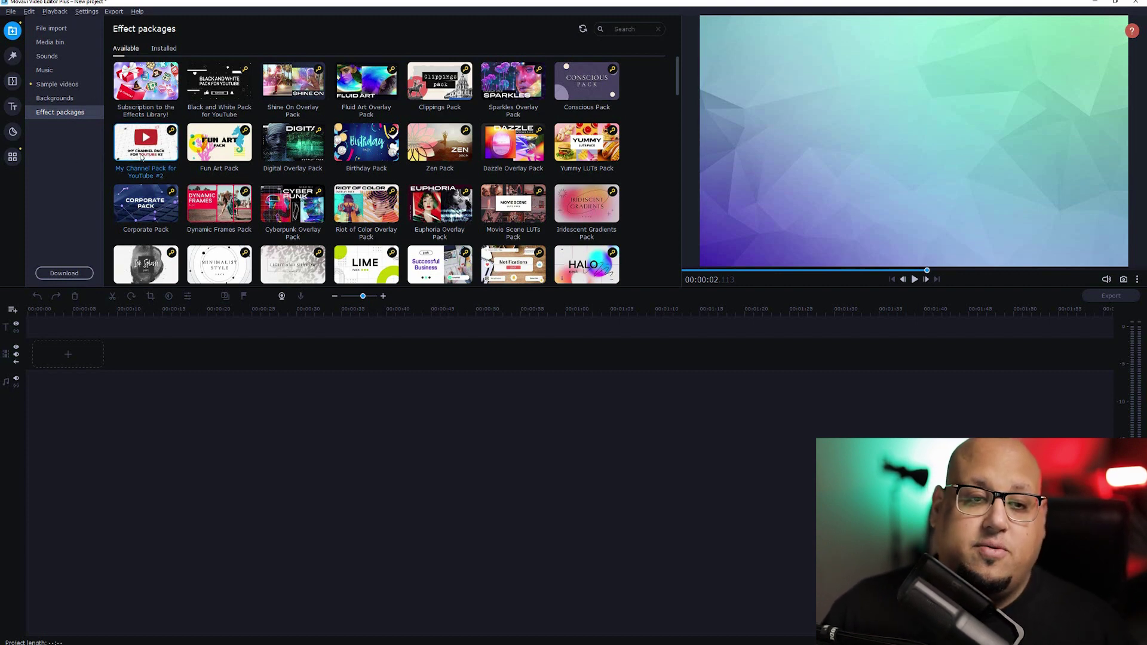
{"action": "left_click", "coordinate": [141, 157]}
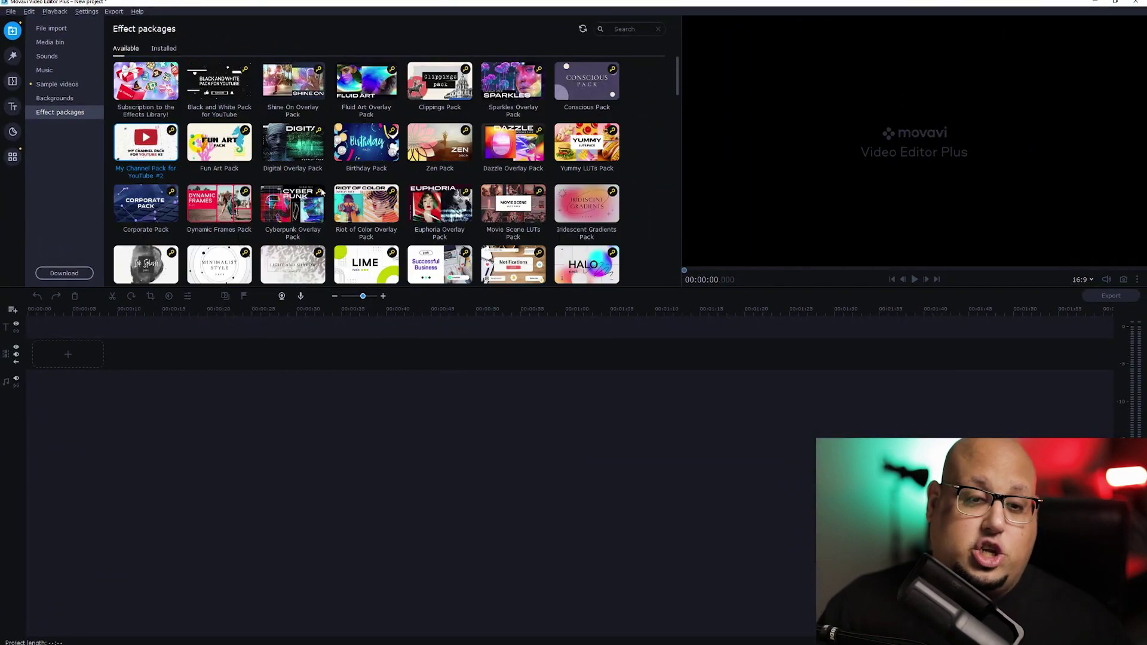
{"action": "left_click", "coordinate": [144, 143]}
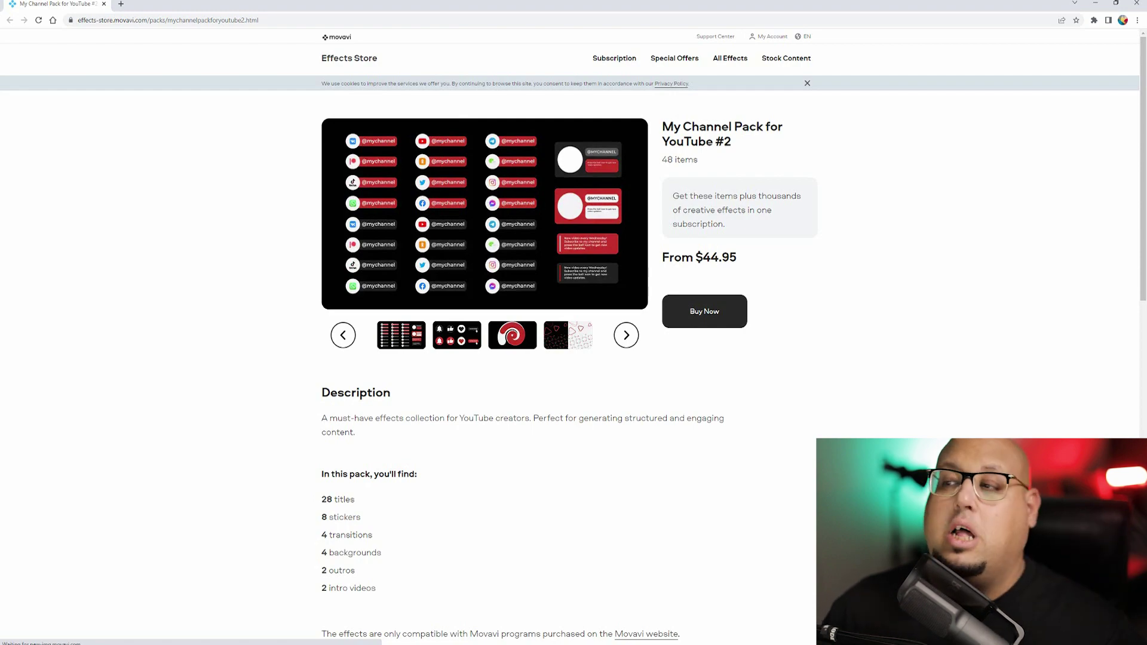
- Close the My Channel Pack store page and go back to the Media bin
{"action": "left_click", "coordinate": [1133, 5]}
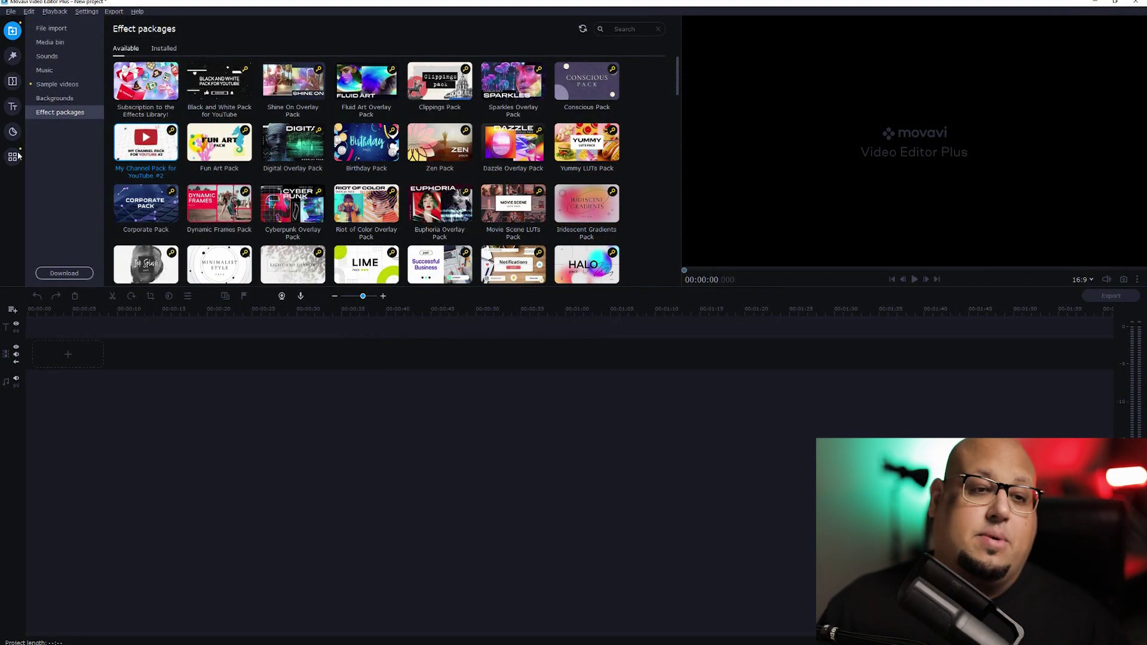
{"action": "left_click", "coordinate": [13, 31]}
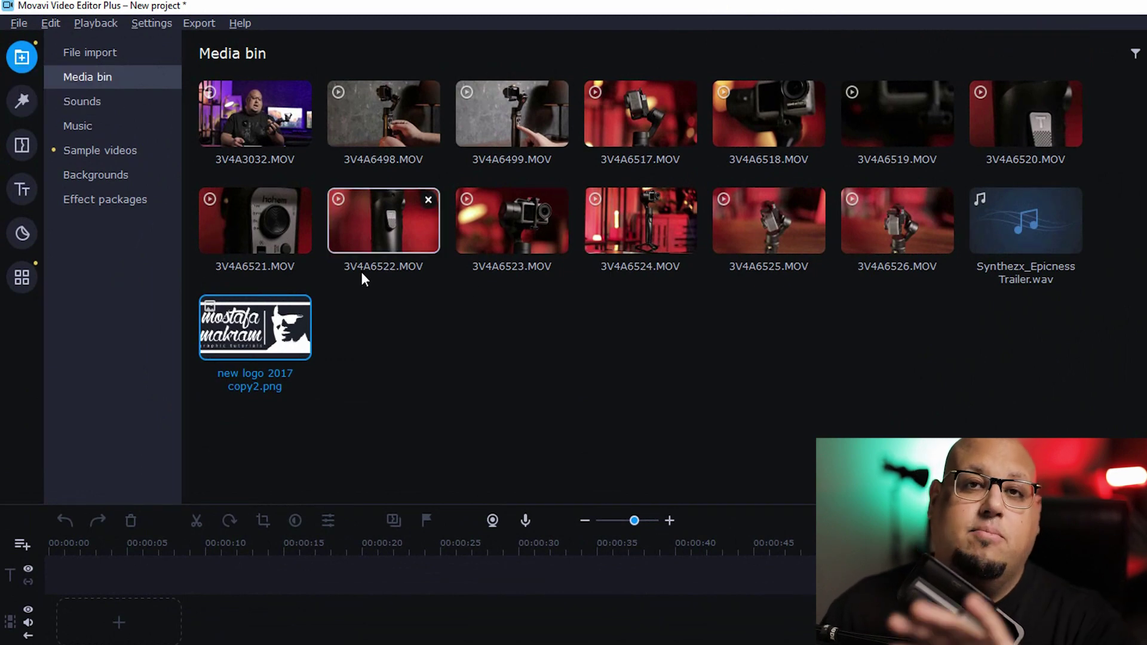
- Preview Static - low and Oil painting - fine, then browse the Overlay through Retro filter categories
{"action": "left_click", "coordinate": [27, 94]}
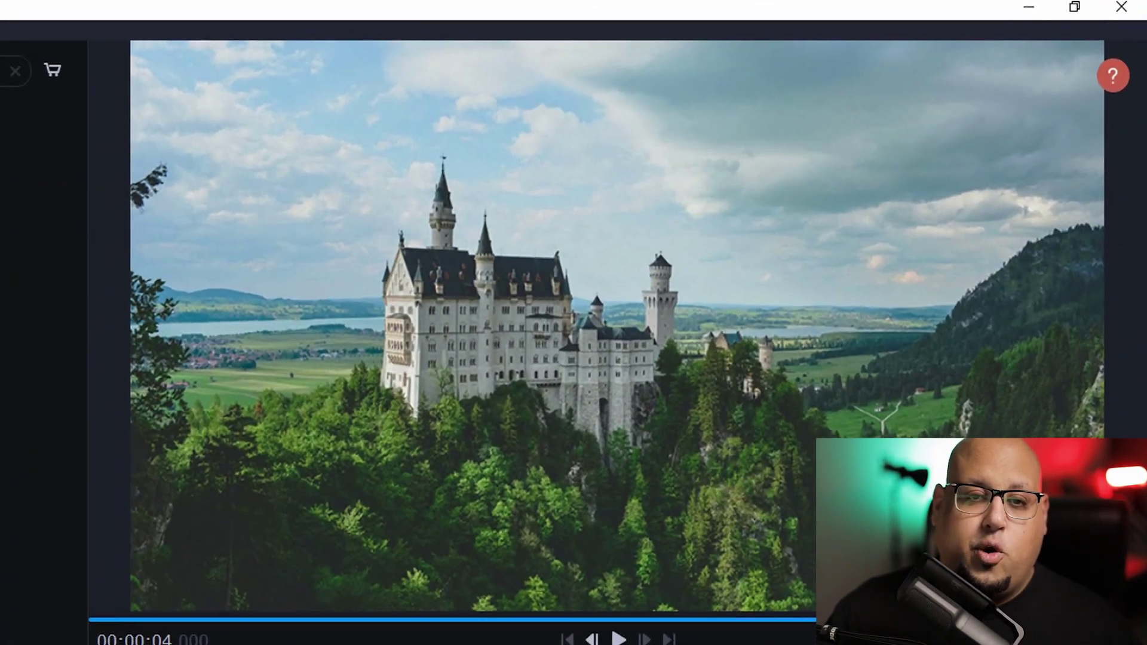
{"action": "left_click", "coordinate": [591, 129]}
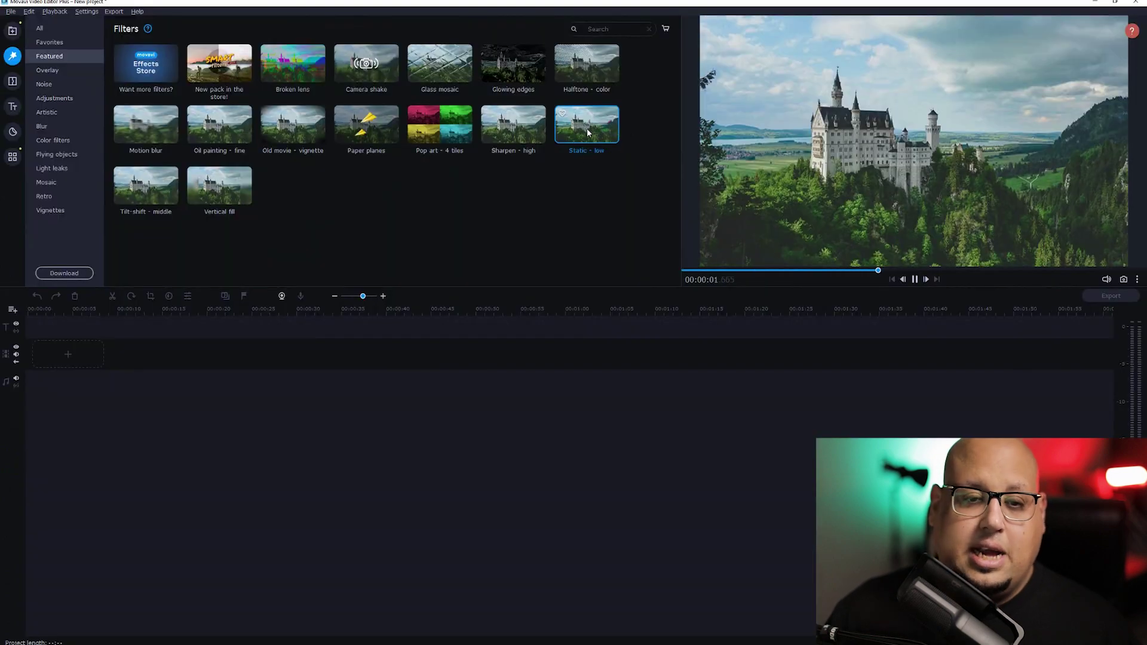
{"action": "left_click", "coordinate": [242, 125]}
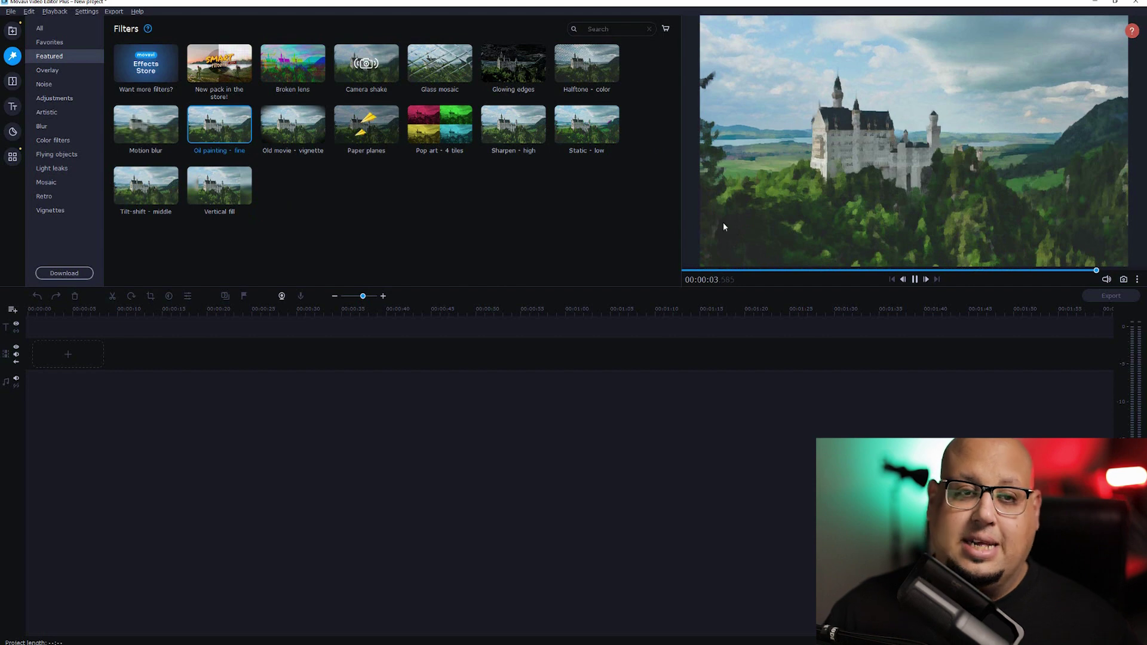
{"action": "left_click", "coordinate": [48, 70]}
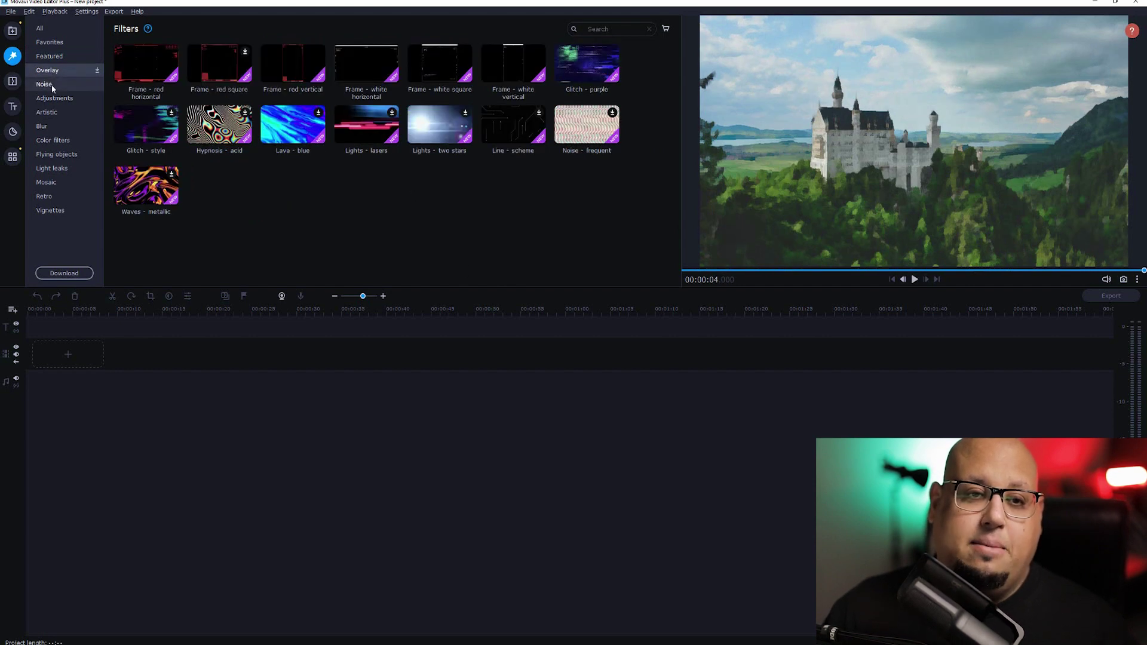
{"action": "left_click", "coordinate": [51, 84]}
{"action": "left_click", "coordinate": [50, 101]}
{"action": "left_click", "coordinate": [49, 113]}
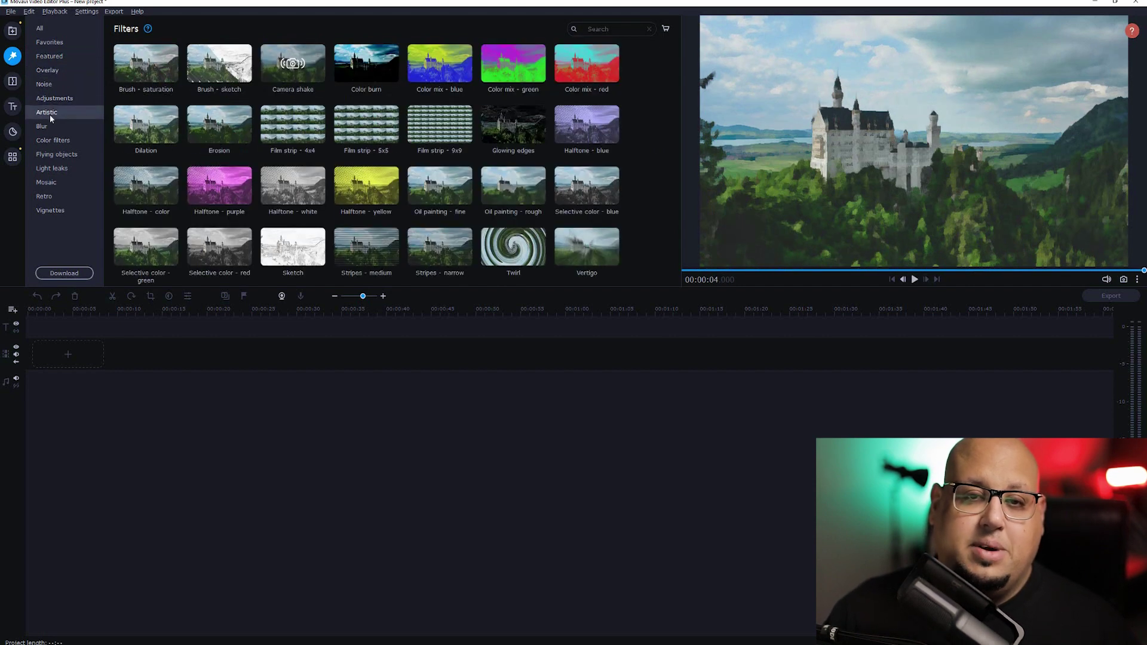
{"action": "left_click", "coordinate": [52, 129]}
{"action": "left_click", "coordinate": [58, 168]}
{"action": "left_click", "coordinate": [58, 195]}
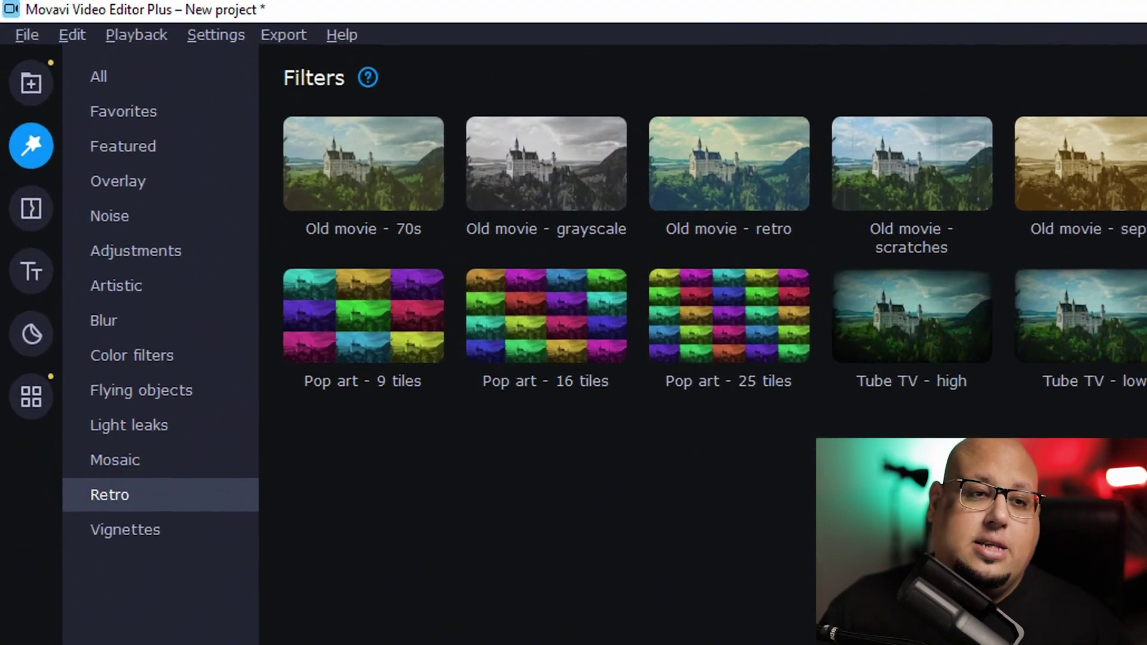
- List all filters and preview the Camera shake and Aivazovsky filters
{"action": "left_click", "coordinate": [134, 78]}
{"action": "scroll", "coordinate": [778, 283], "scroll_direction": "down", "scroll_amount": 3}
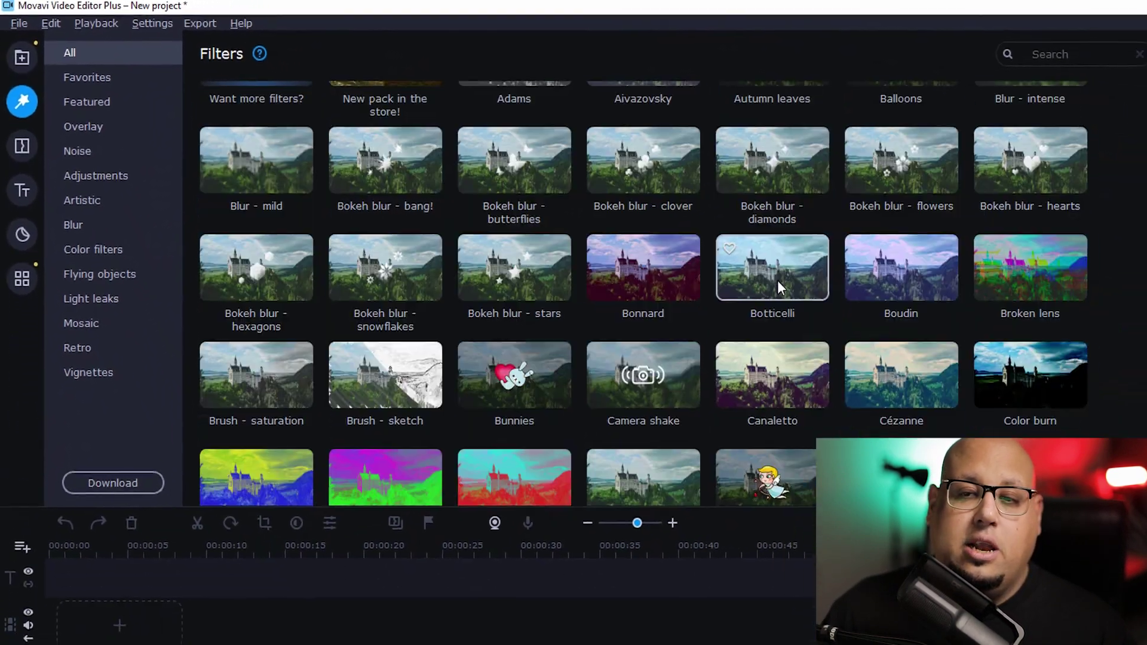
{"action": "scroll", "coordinate": [777, 281], "scroll_direction": "down", "scroll_amount": 3}
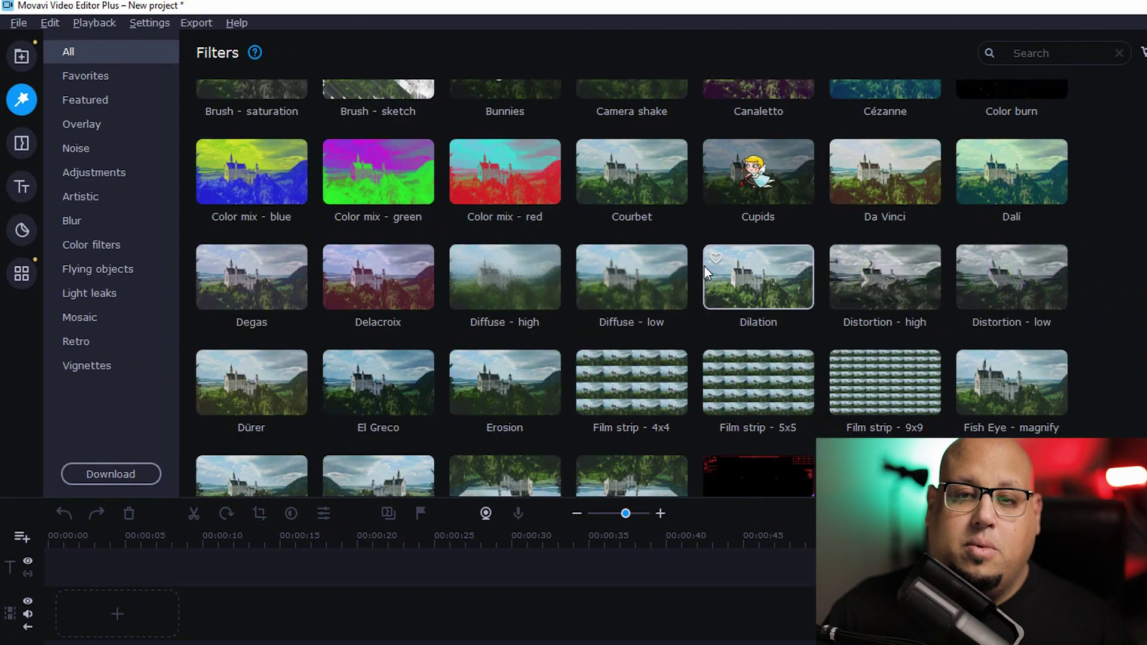
{"action": "scroll", "coordinate": [703, 265], "scroll_direction": "up", "scroll_amount": 1}
{"action": "left_click", "coordinate": [625, 137]}
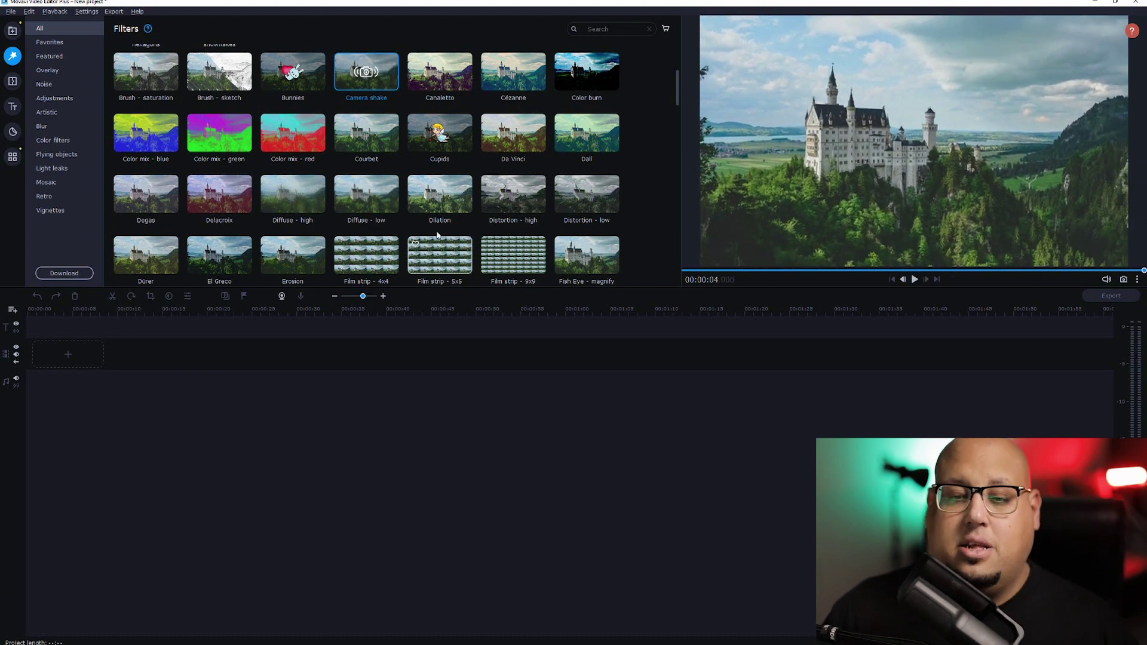
{"action": "scroll", "coordinate": [291, 86], "scroll_direction": "up", "scroll_amount": 3}
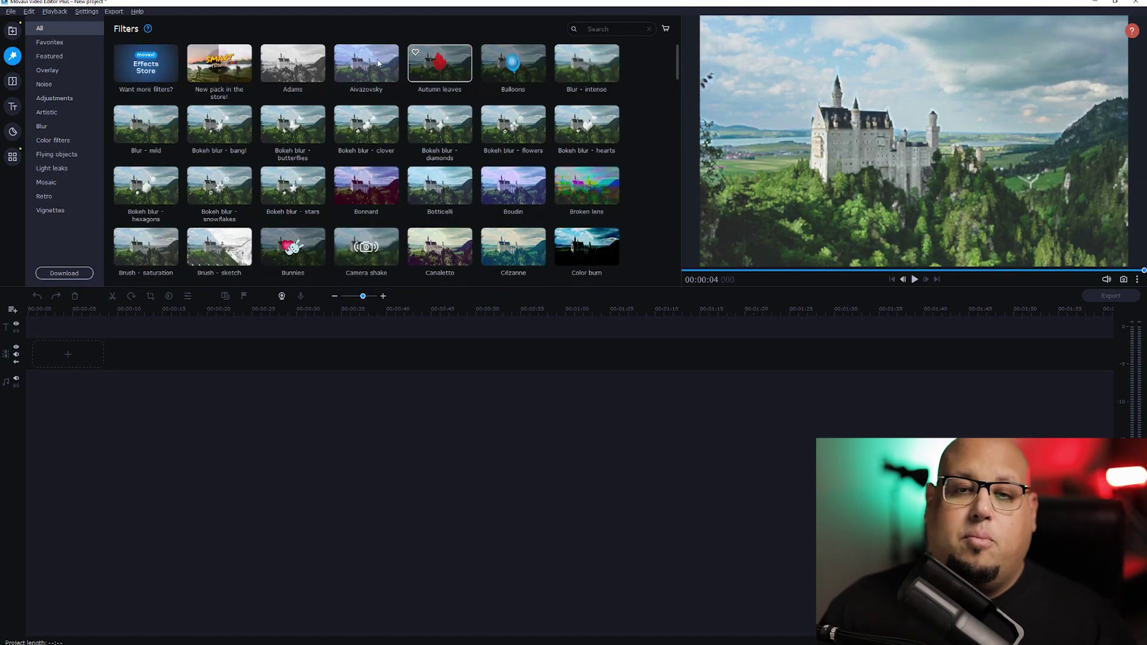
{"action": "left_click", "coordinate": [361, 75]}
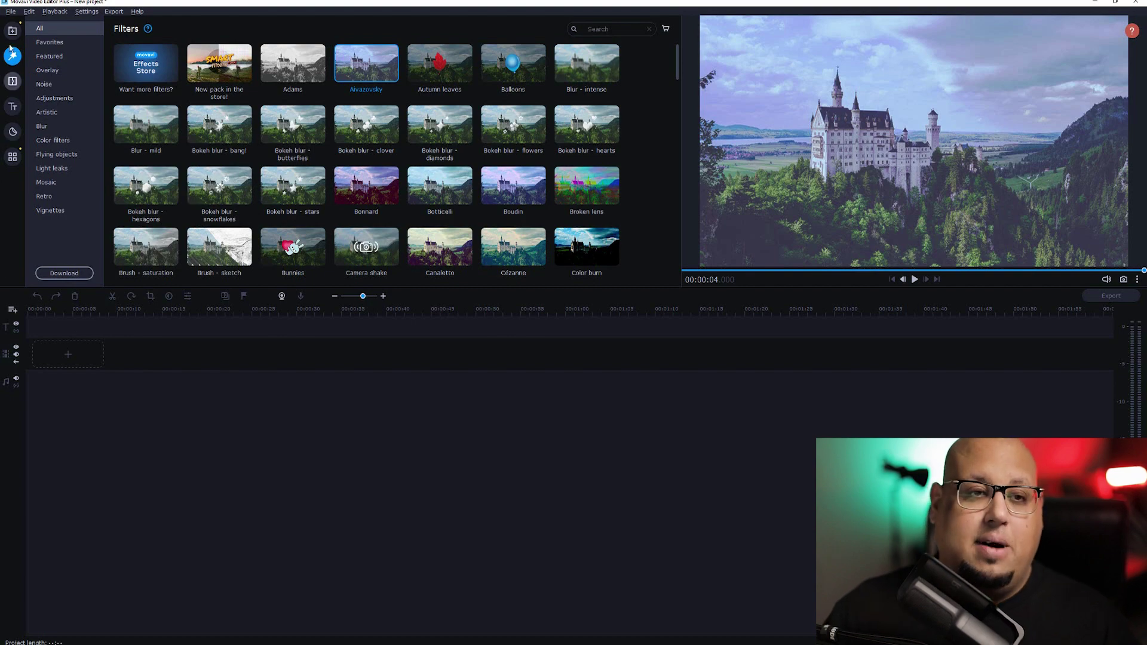
{"action": "left_click", "coordinate": [12, 79]}
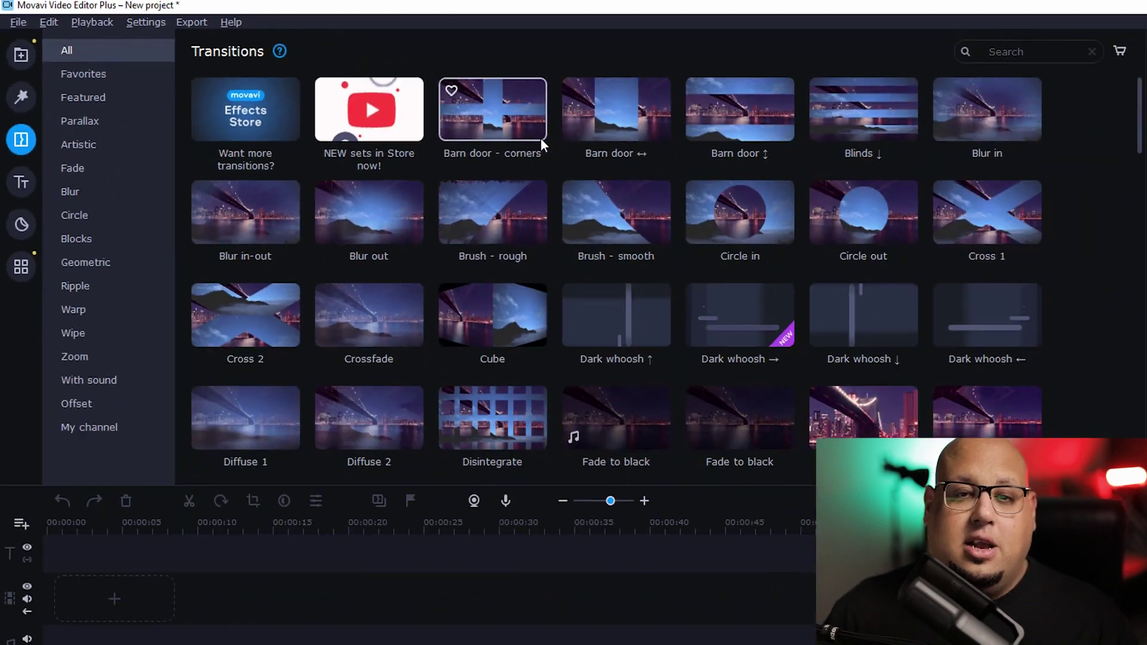
- Preview the Barn door - corners, Circle out, Dark whoosh ↑, Glitch 3 and Gradient ↖ transitions
{"action": "left_click", "coordinate": [1033, 233]}
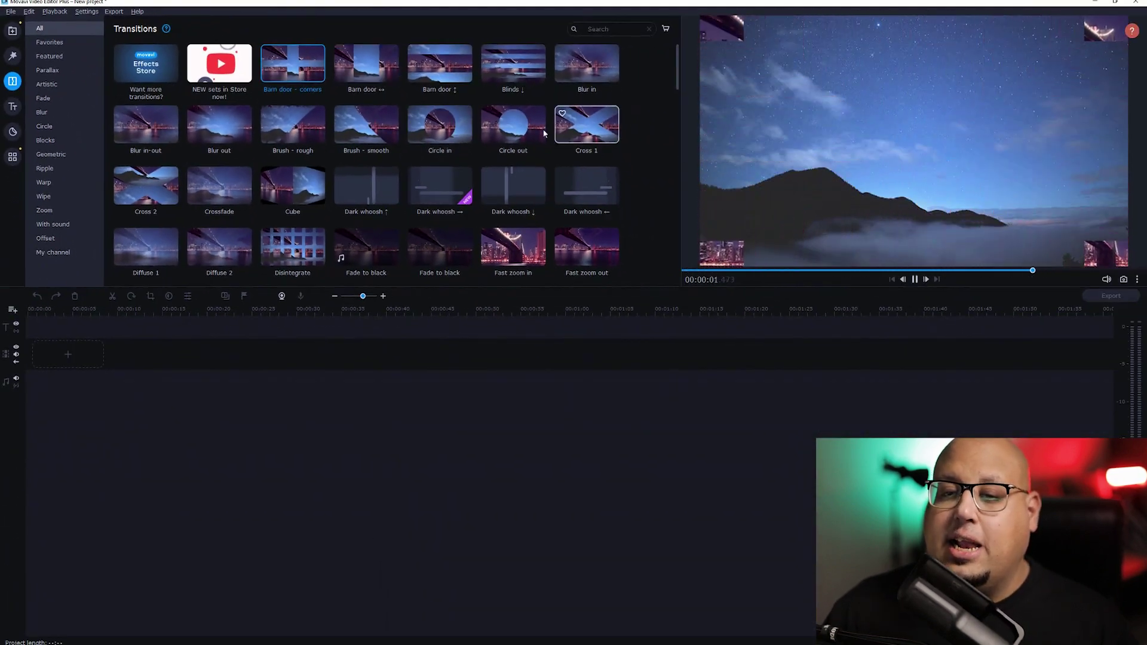
{"action": "left_click", "coordinate": [517, 123]}
{"action": "left_click", "coordinate": [358, 187]}
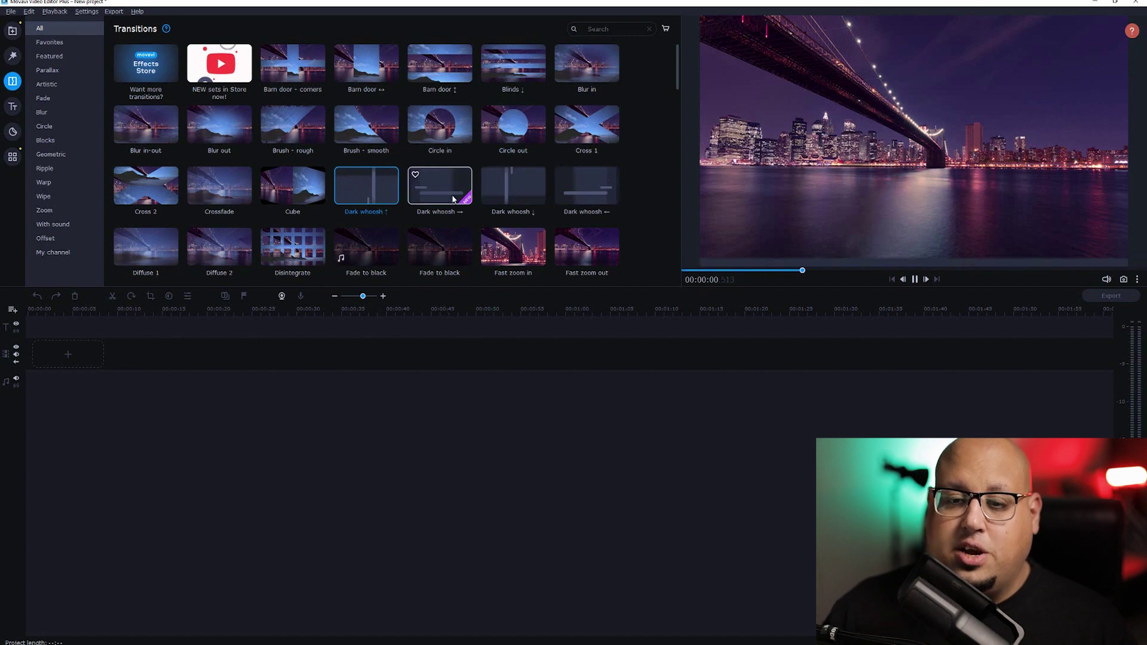
{"action": "scroll", "coordinate": [517, 198], "scroll_direction": "down", "scroll_amount": 2}
{"action": "left_click", "coordinate": [516, 214]}
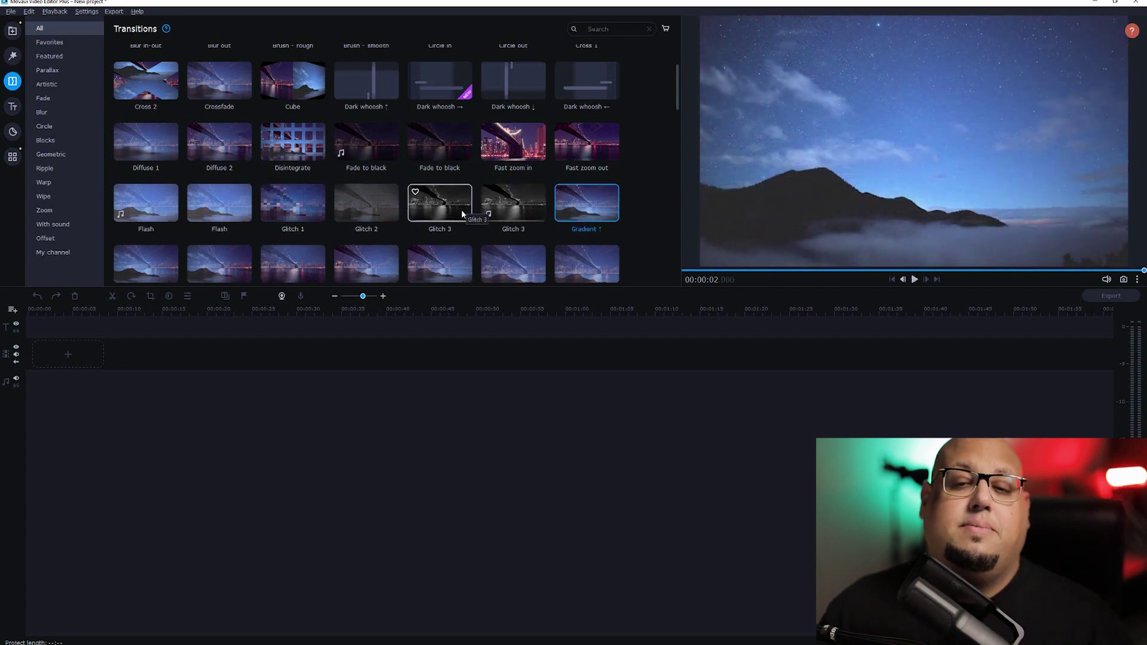
{"action": "scroll", "coordinate": [440, 203], "scroll_direction": "down", "scroll_amount": 2}
{"action": "left_click", "coordinate": [433, 160]}
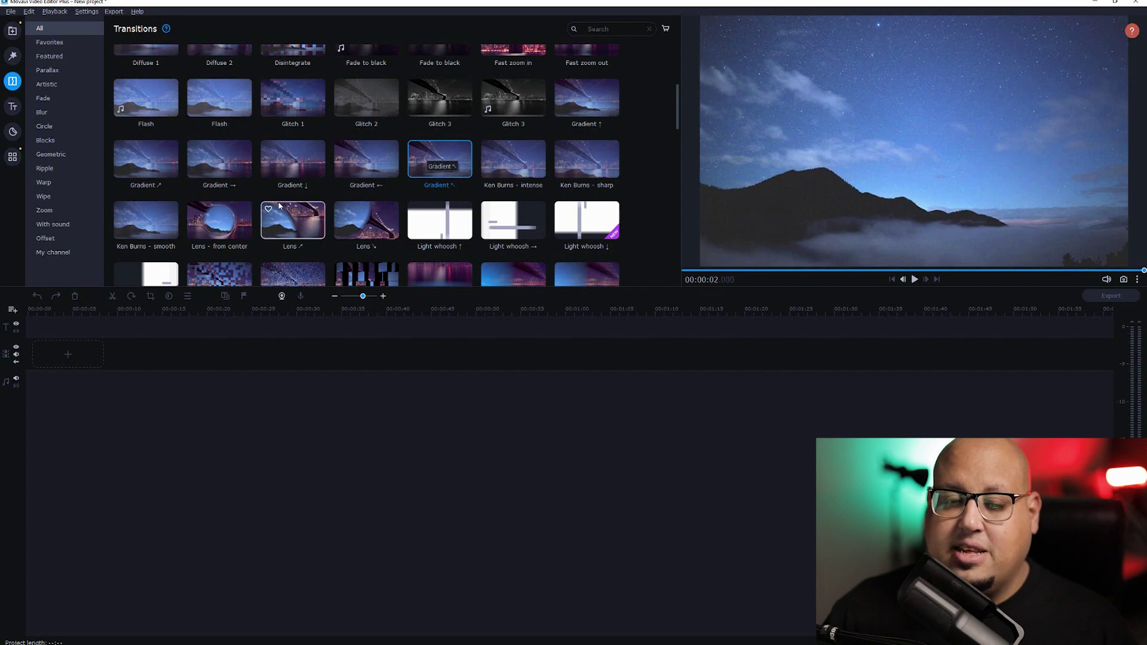
{"action": "scroll", "coordinate": [279, 206], "scroll_direction": "down", "scroll_amount": 5}
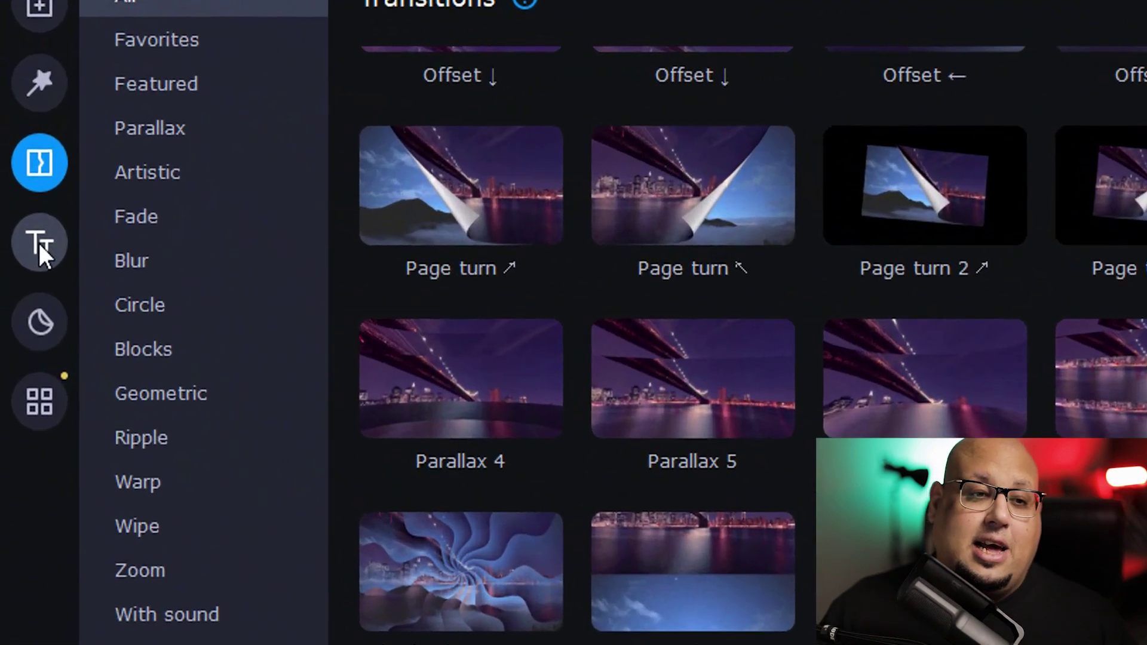
{"action": "left_click", "coordinate": [12, 107]}
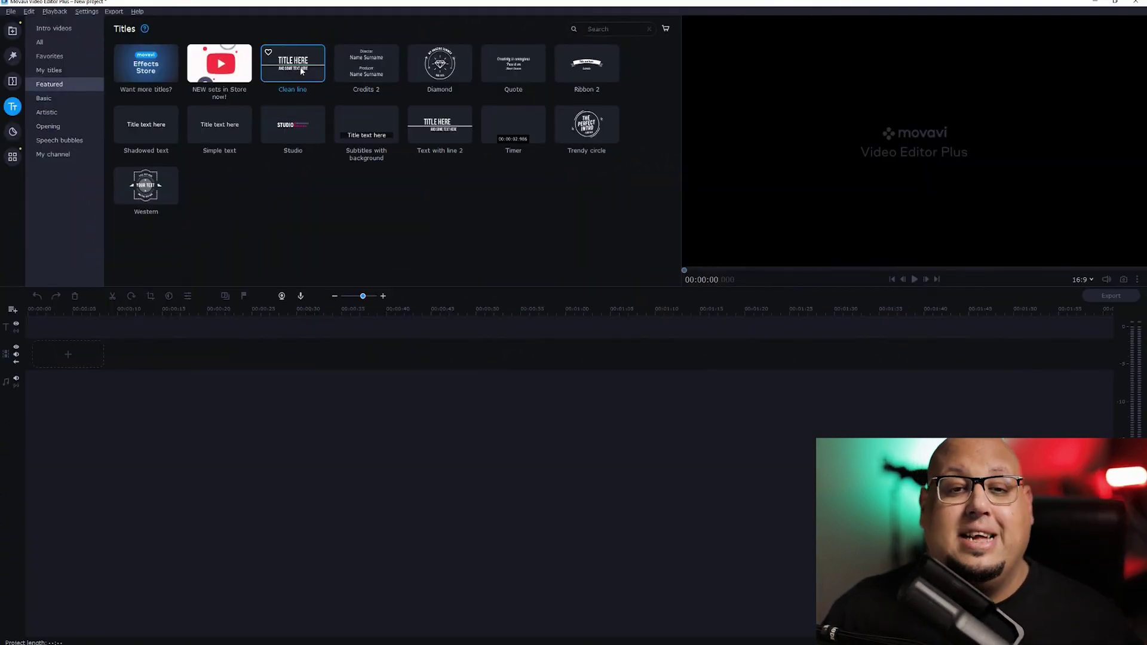
- Preview Clean line, Credits 2, Diamond and Ribbon 2, then Speech bubble 1 and Friendship from All titles
{"action": "left_click", "coordinate": [301, 70]}
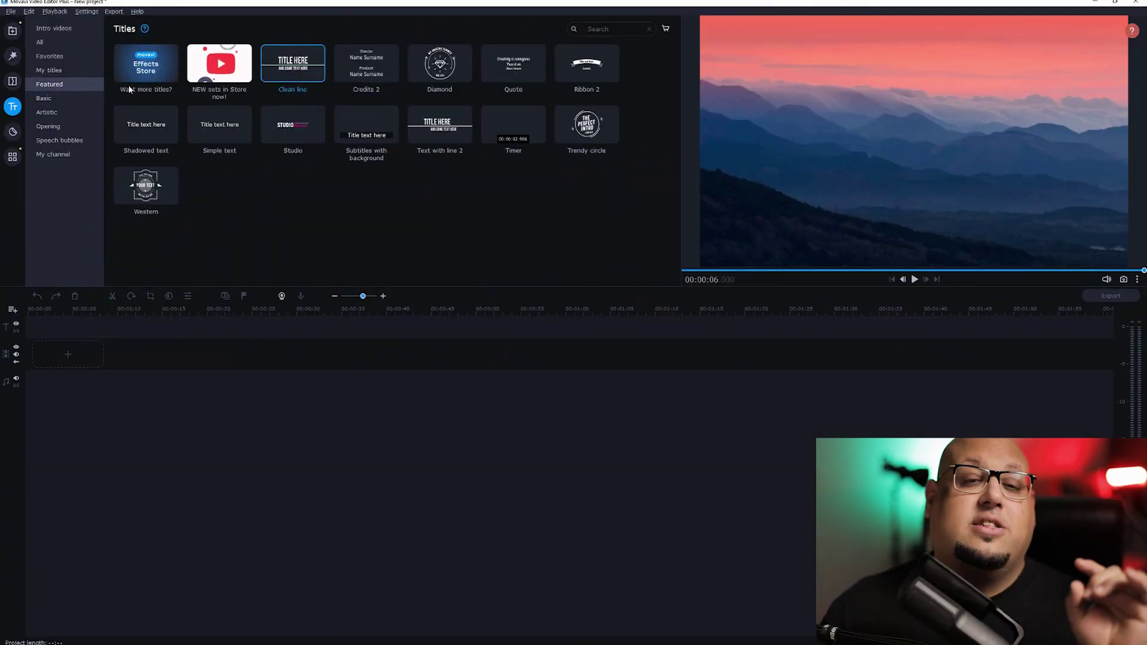
{"action": "left_click", "coordinate": [394, 75]}
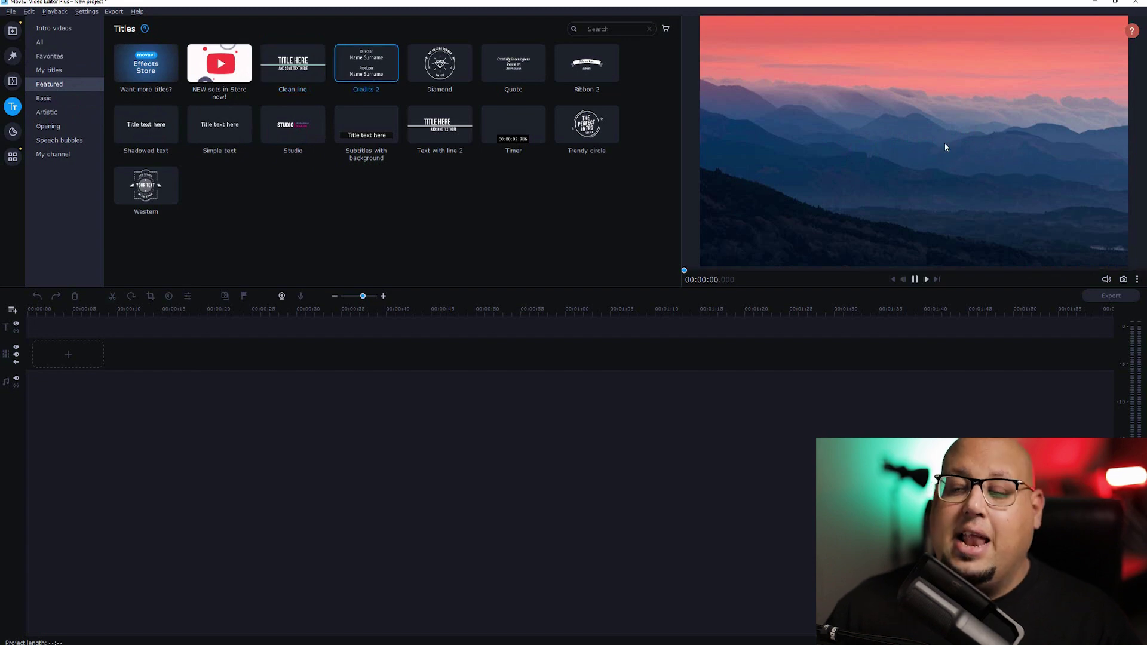
{"action": "left_click", "coordinate": [454, 77]}
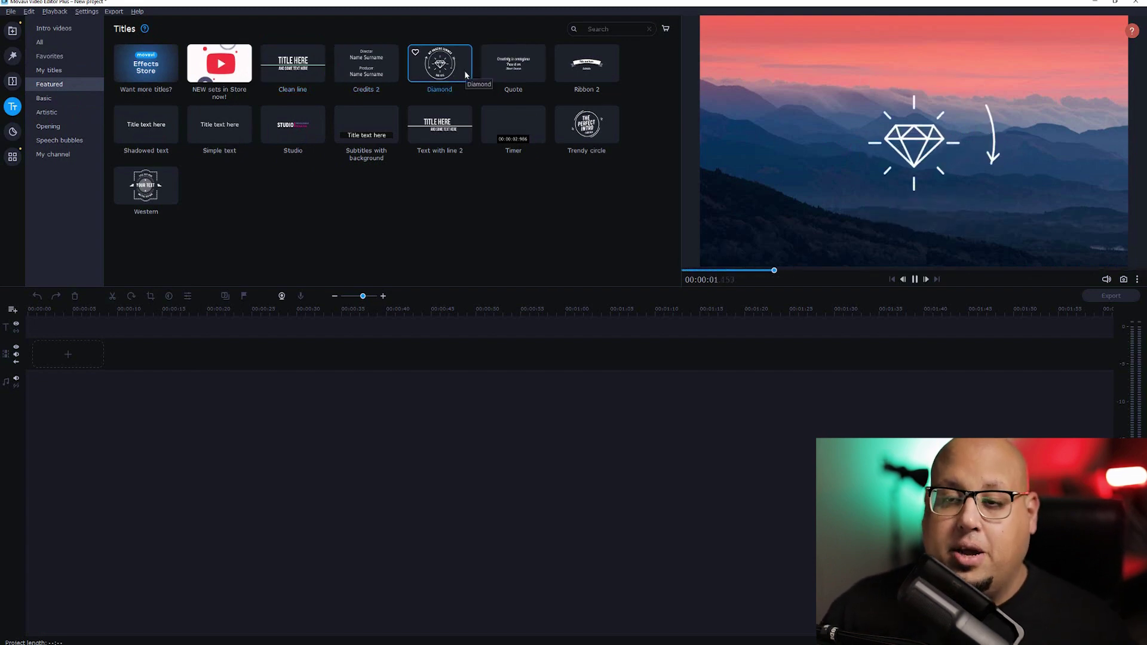
{"action": "left_click", "coordinate": [587, 64]}
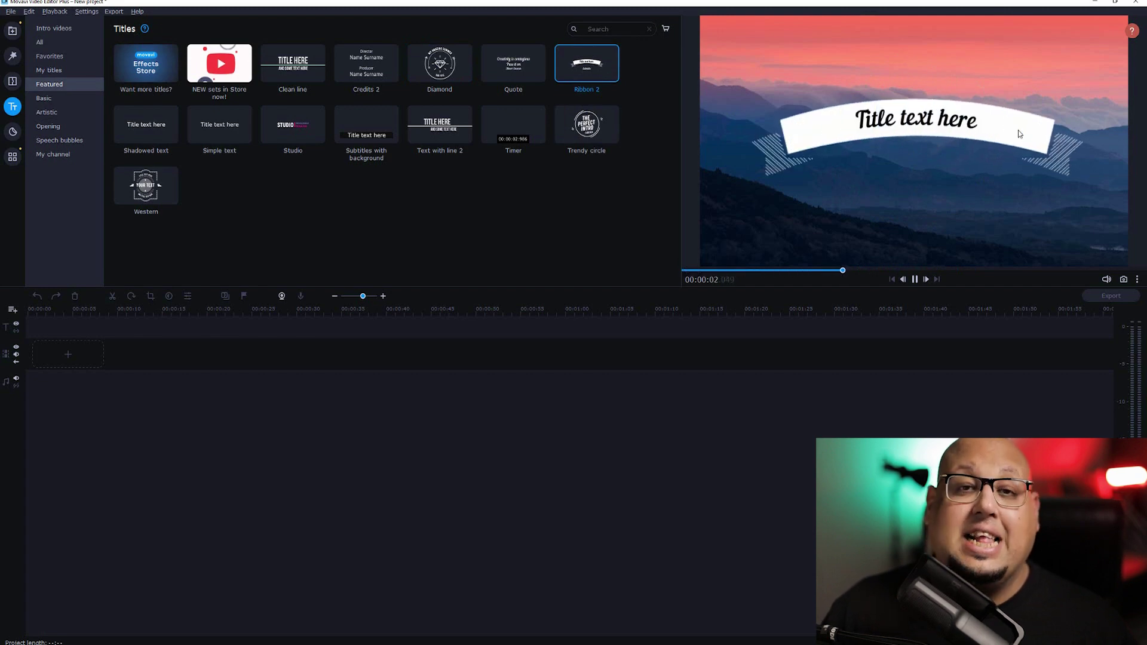
{"action": "left_click", "coordinate": [66, 42]}
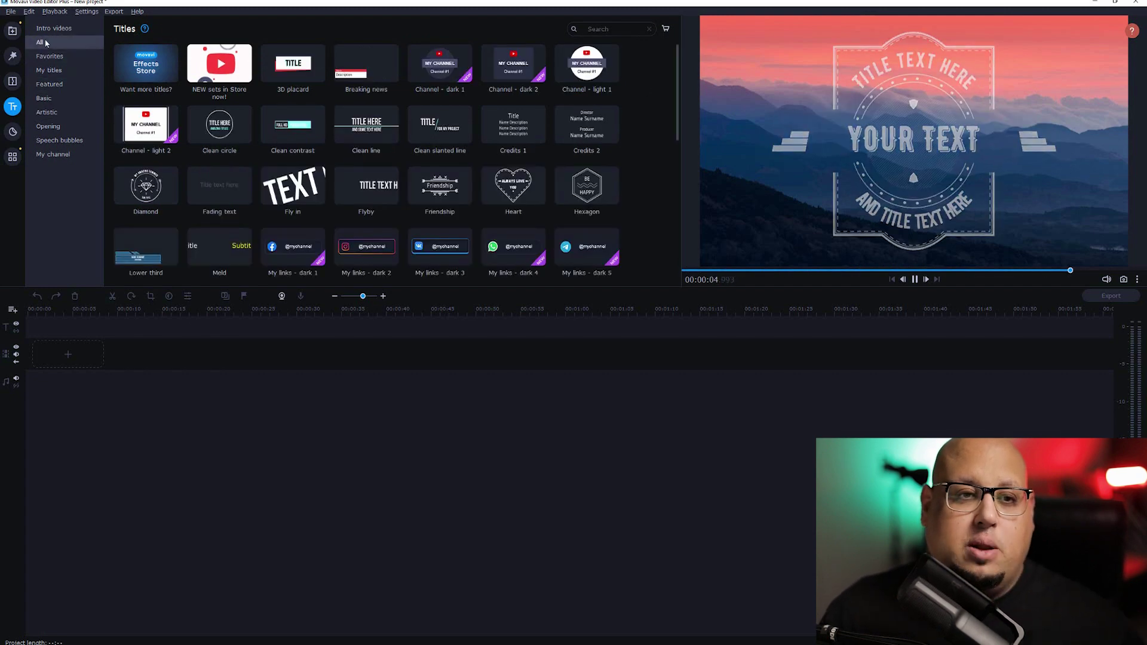
{"action": "scroll", "coordinate": [483, 207], "scroll_direction": "down", "scroll_amount": 10}
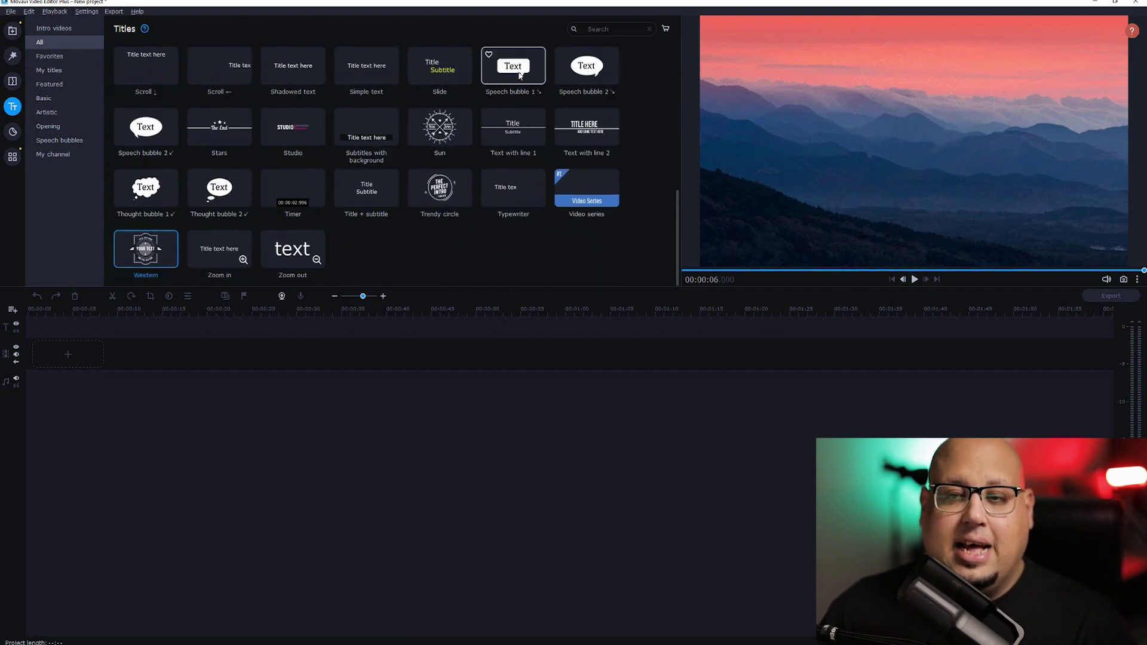
{"action": "left_click", "coordinate": [519, 74]}
{"action": "scroll", "coordinate": [432, 145], "scroll_direction": "up", "scroll_amount": 5}
{"action": "left_click", "coordinate": [432, 146]}
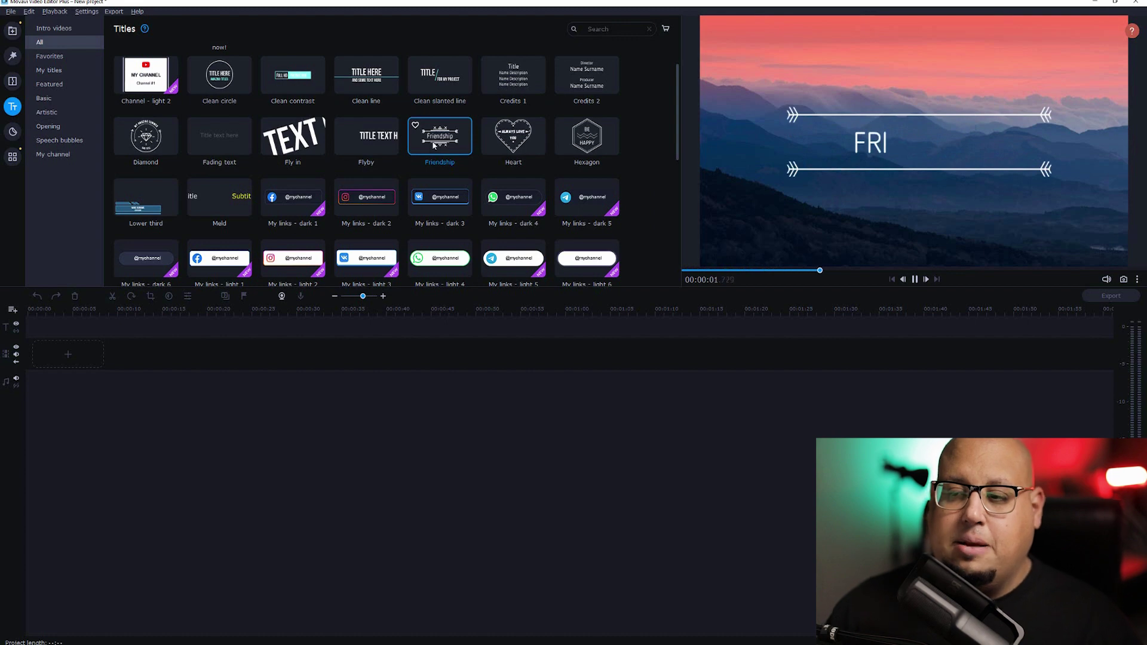
{"action": "left_click_drag", "start_coordinate": [438, 144], "coordinate": [104, 338]}
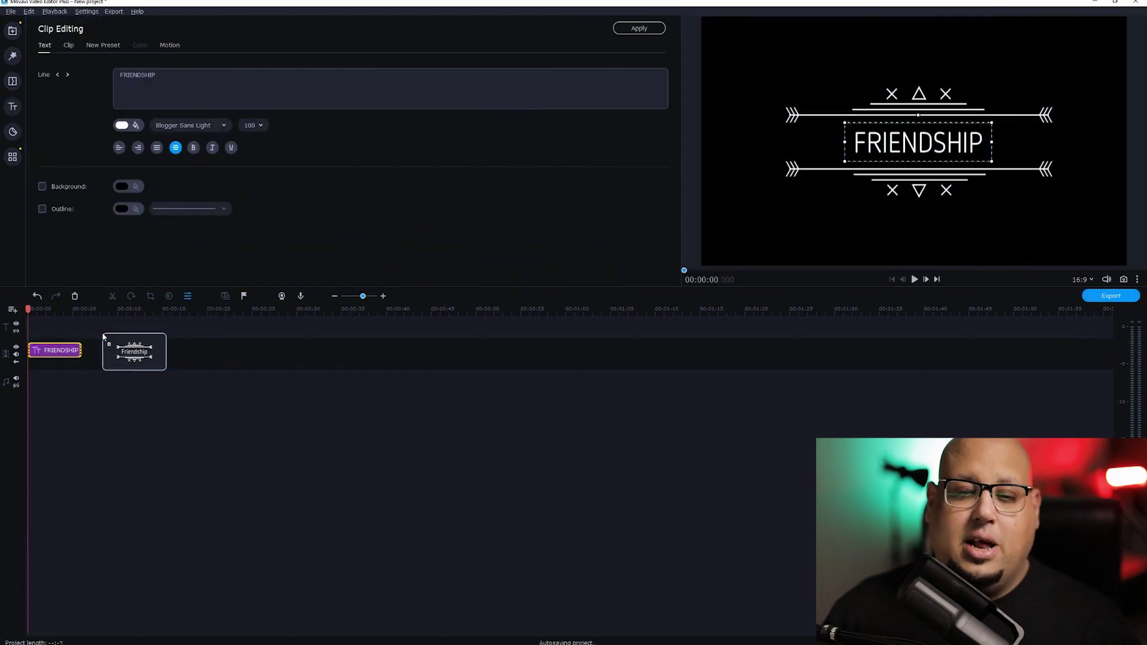
{"action": "double_click", "coordinate": [897, 146]}
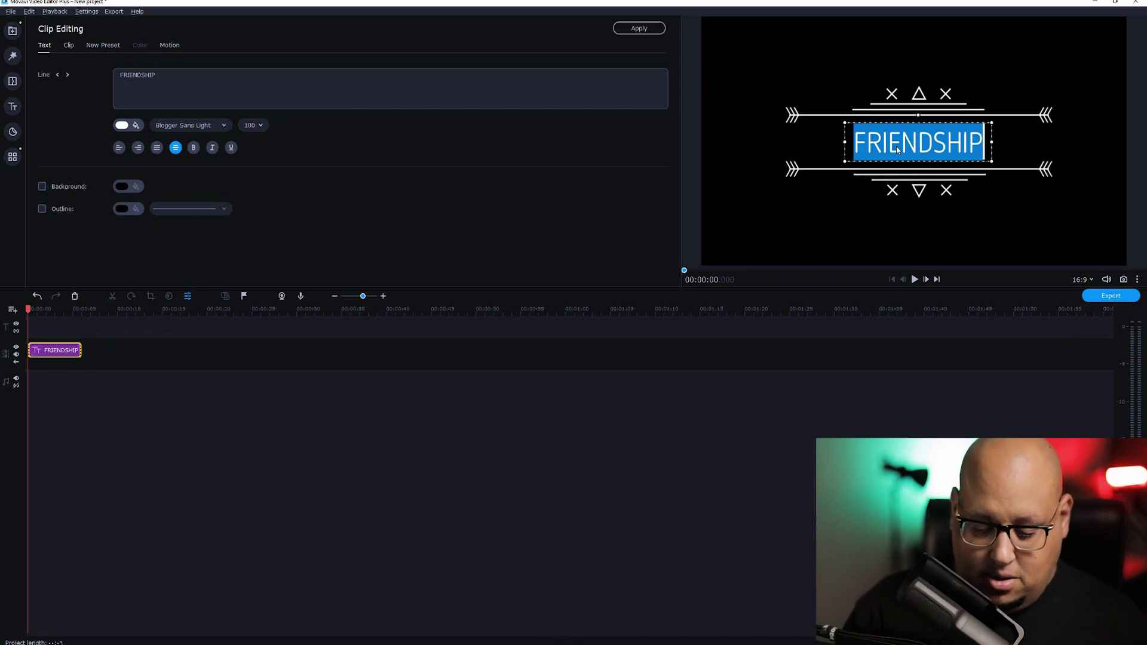
{"action": "type", "text": "مصطفى مكرم"}
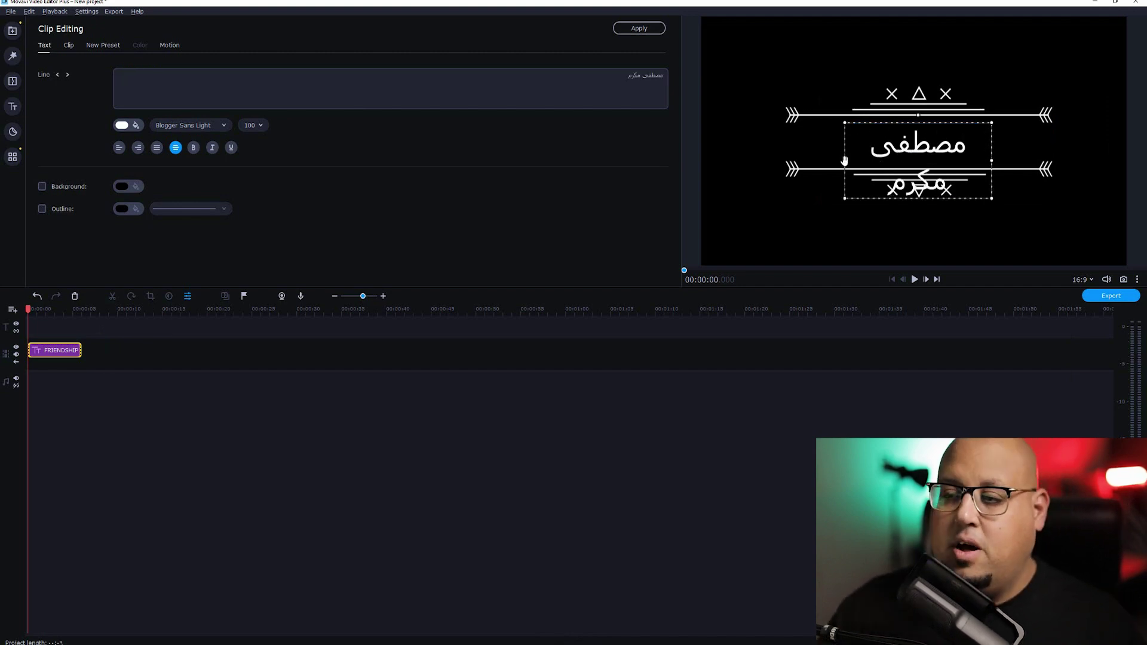
{"action": "left_click_drag", "start_coordinate": [845, 161], "coordinate": [799, 162]}
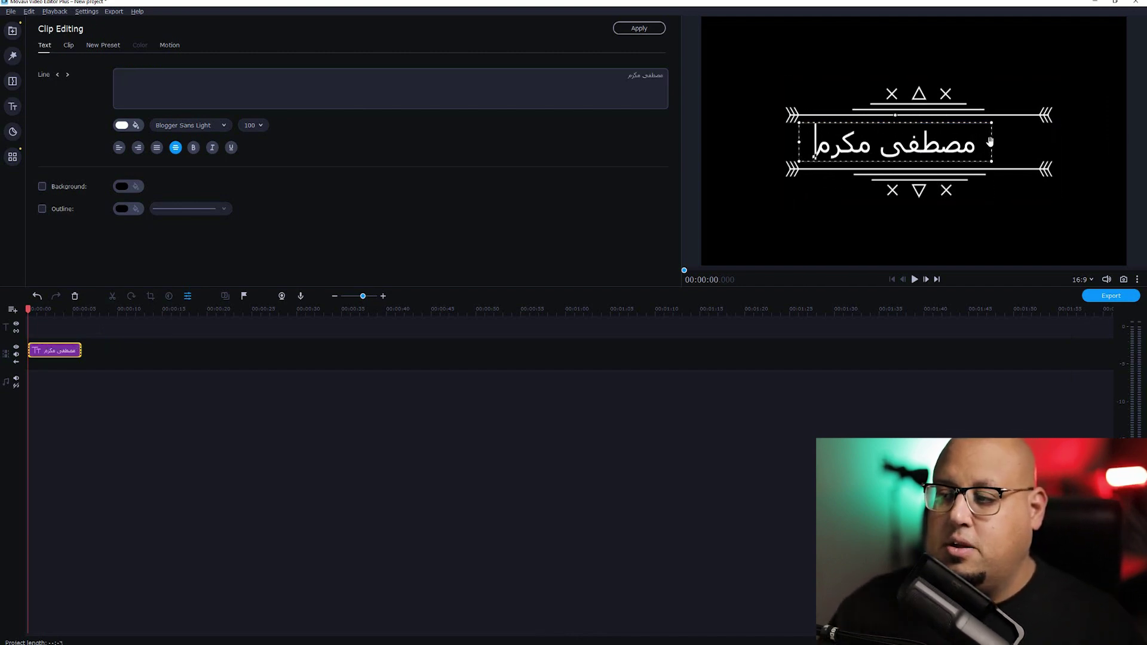
{"action": "left_click", "coordinate": [590, 328]}
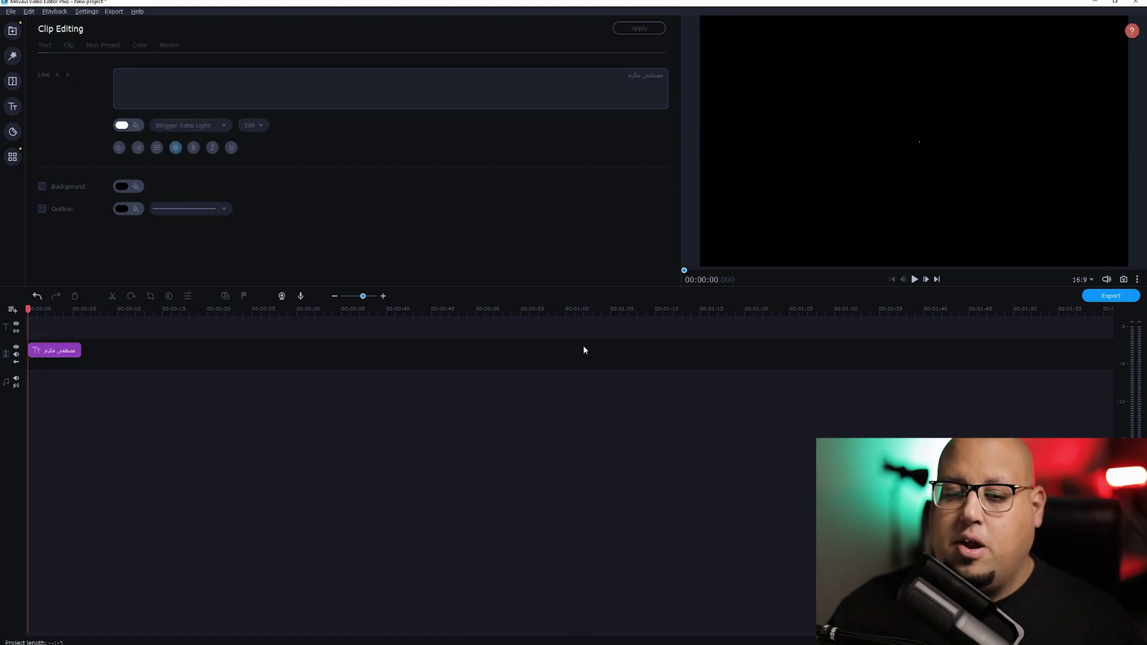
{"action": "left_click", "coordinate": [913, 280]}
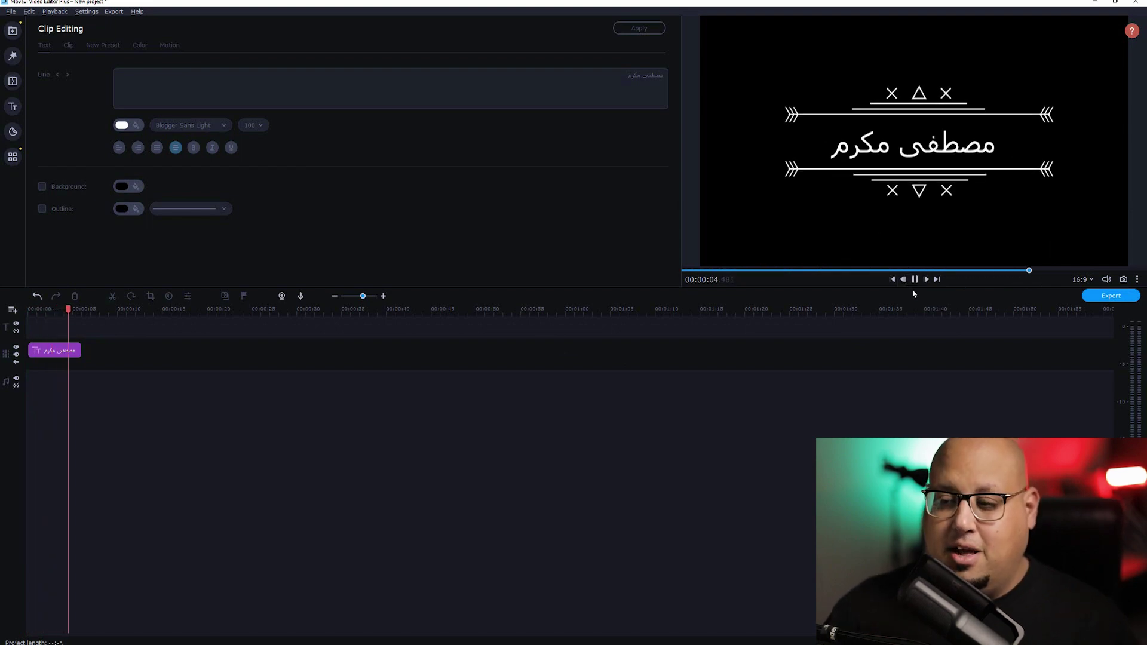
{"action": "left_click", "coordinate": [40, 351]}
{"action": "key", "text": "Delete"}
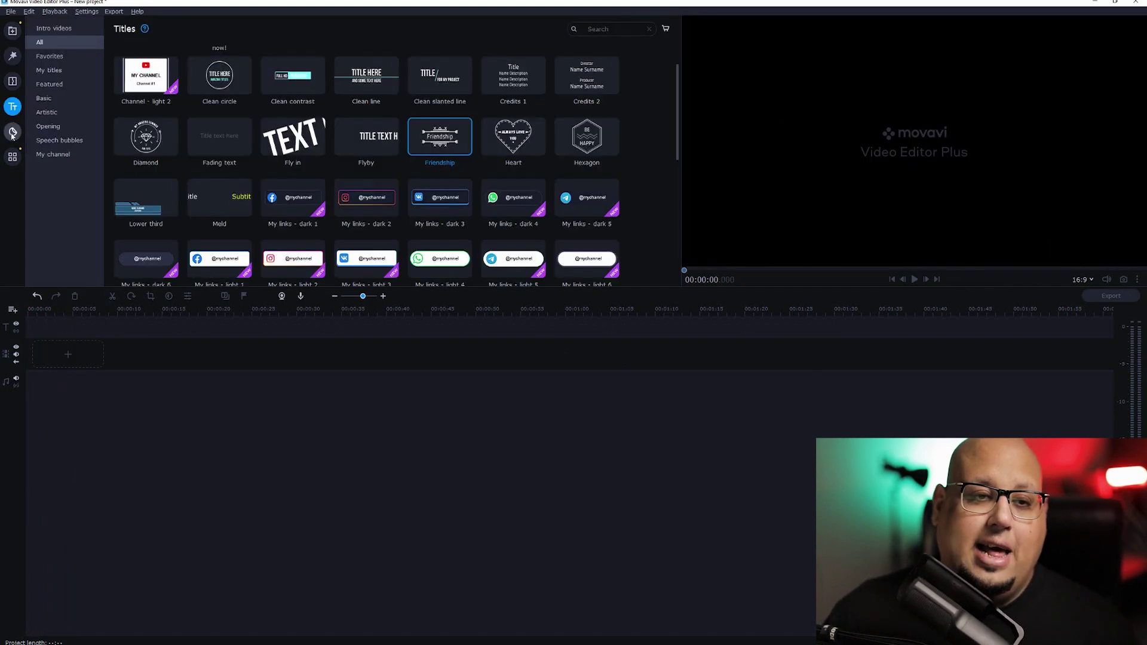
- Show all stickers and preview the :P smiley, another sticker and the Bang! sticker
{"action": "left_click", "coordinate": [13, 132]}
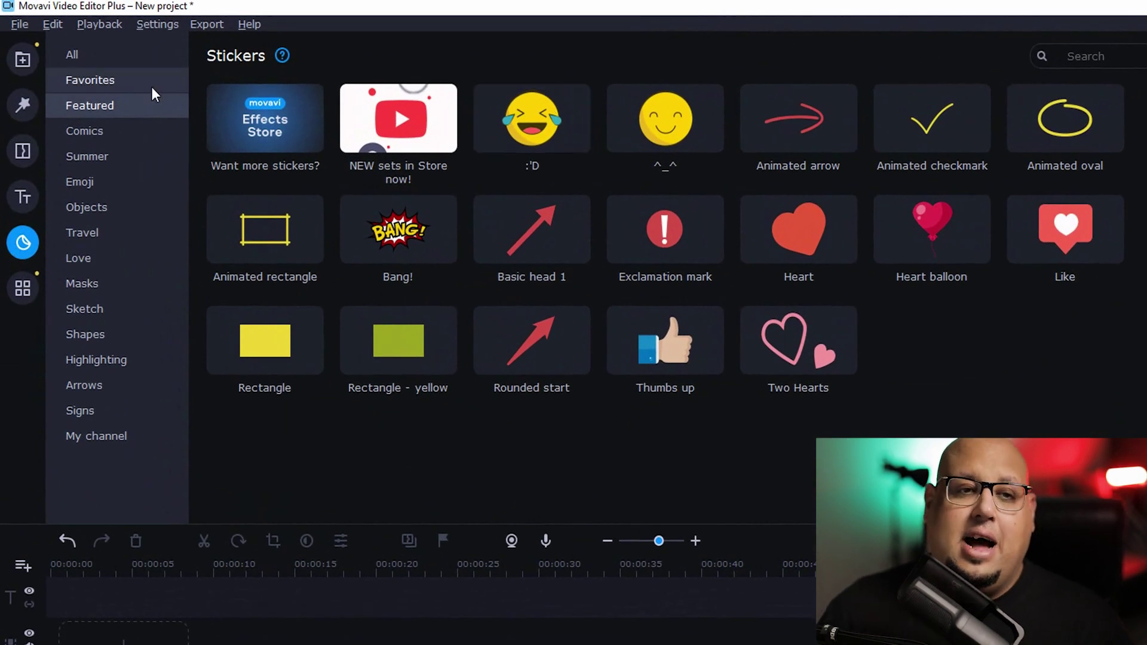
{"action": "left_click", "coordinate": [74, 55]}
{"action": "left_click", "coordinate": [674, 241]}
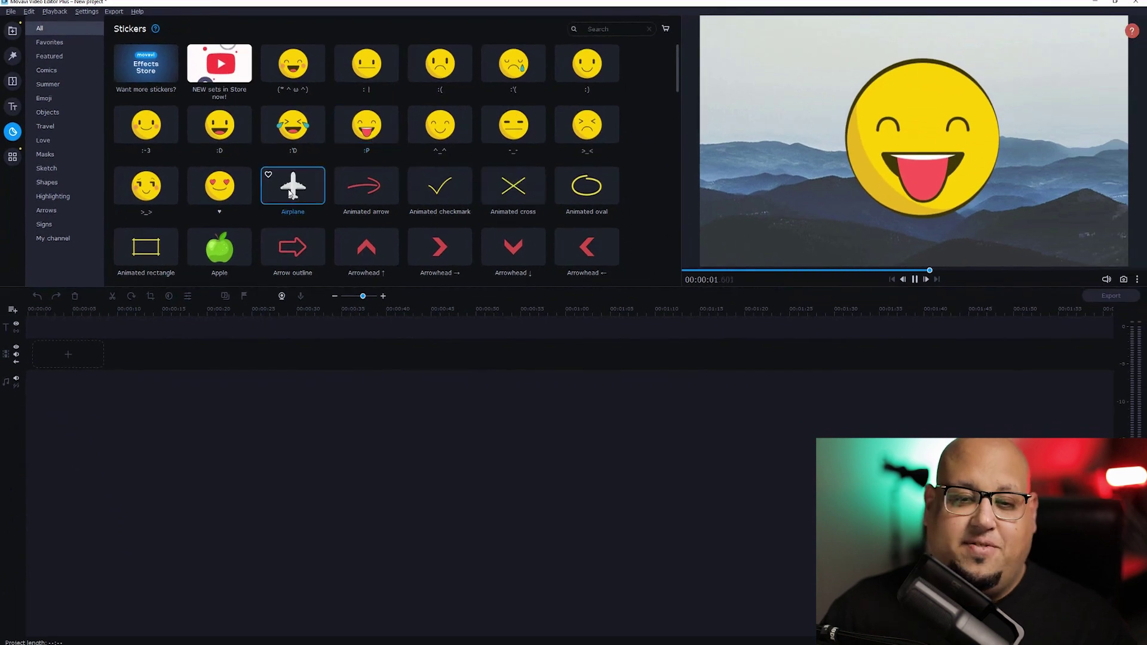
{"action": "left_click", "coordinate": [291, 192]}
{"action": "scroll", "coordinate": [291, 192], "scroll_direction": "down", "scroll_amount": 1}
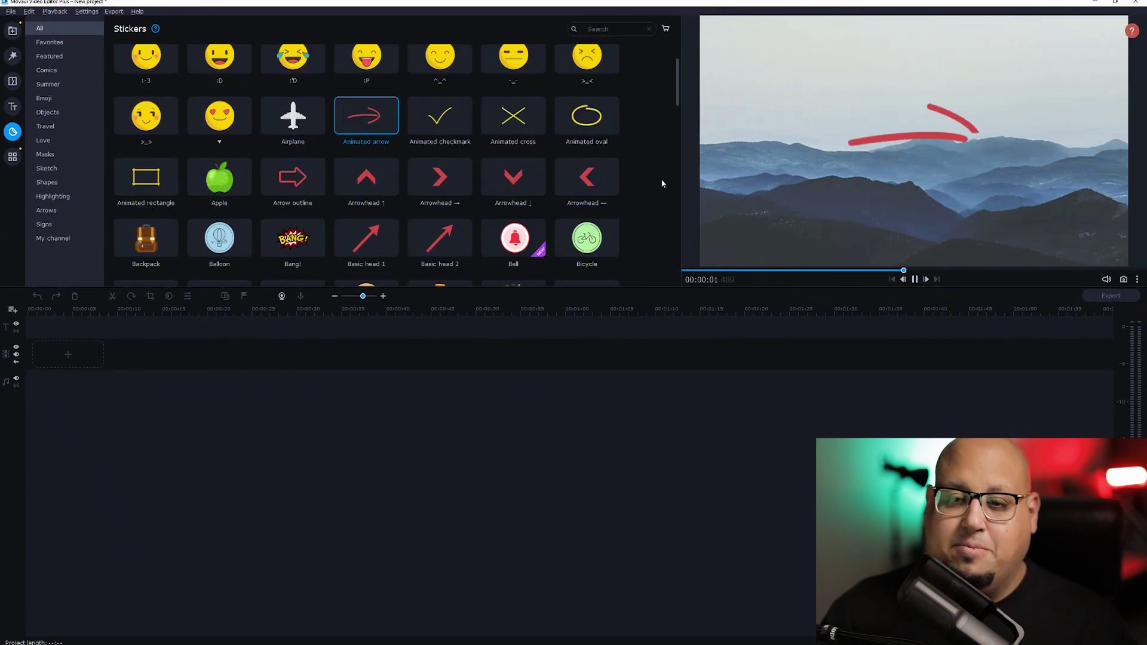
{"action": "left_click", "coordinate": [280, 256]}
- Preview Moustache 1 and stickers further down, glance at More tools, then return to the Media bin
{"action": "scroll", "coordinate": [284, 251], "scroll_direction": "down", "scroll_amount": 1}
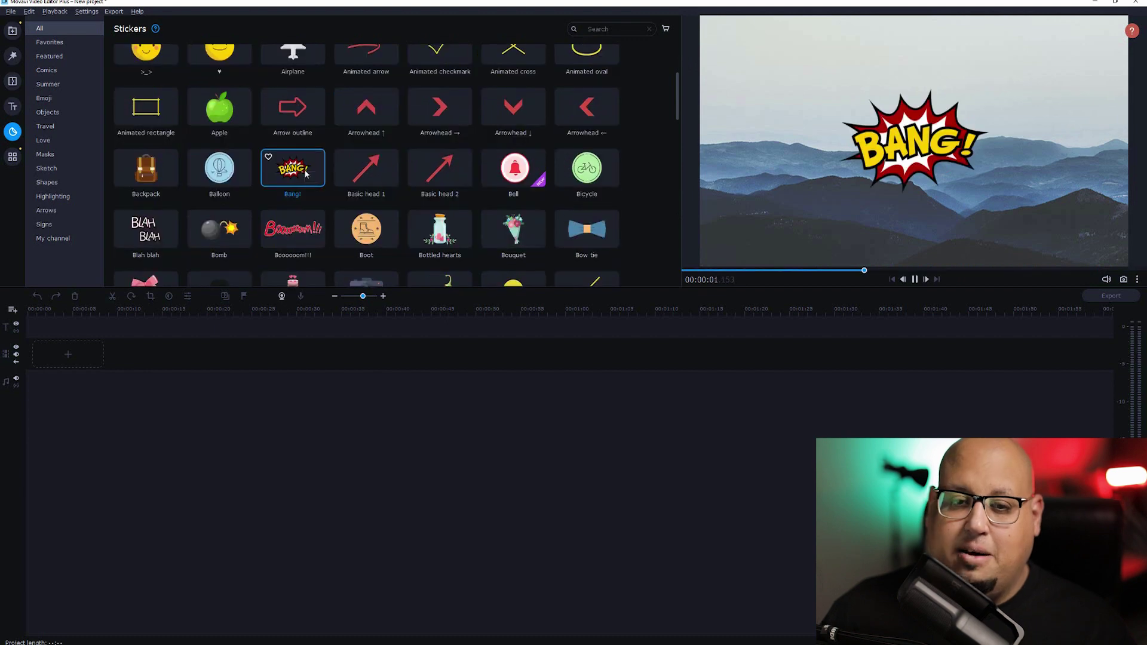
{"action": "scroll", "coordinate": [333, 185], "scroll_direction": "down", "scroll_amount": 1}
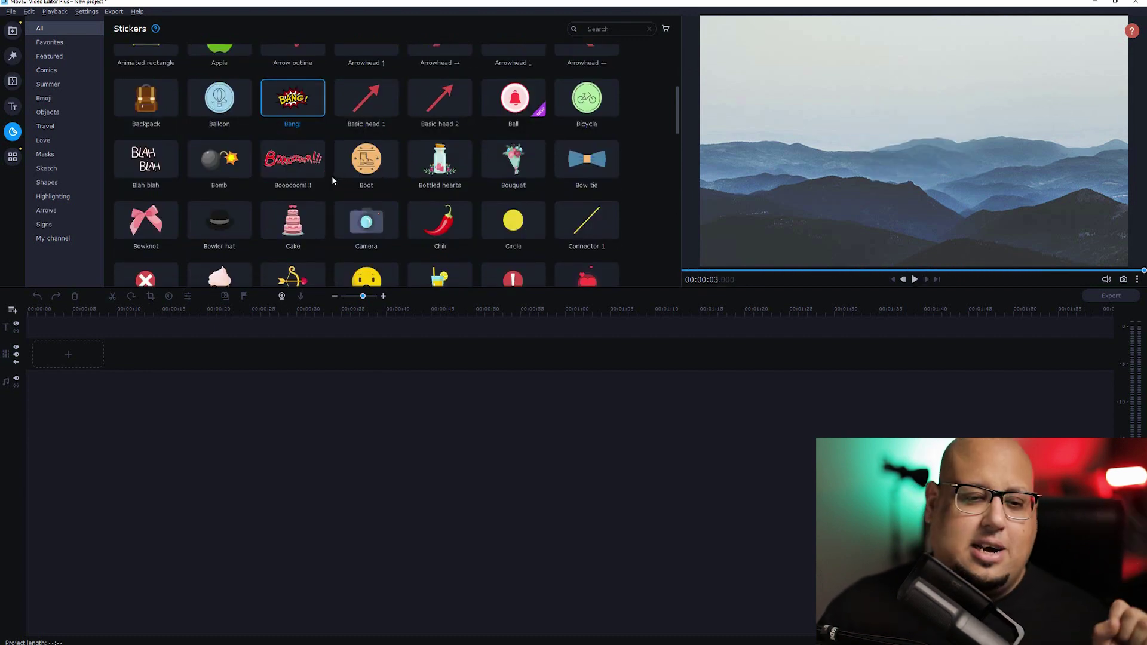
{"action": "scroll", "coordinate": [331, 176], "scroll_direction": "down", "scroll_amount": 8}
{"action": "left_click", "coordinate": [364, 77]}
{"action": "scroll", "coordinate": [365, 248], "scroll_direction": "down", "scroll_amount": 4}
{"action": "left_click", "coordinate": [366, 250]}
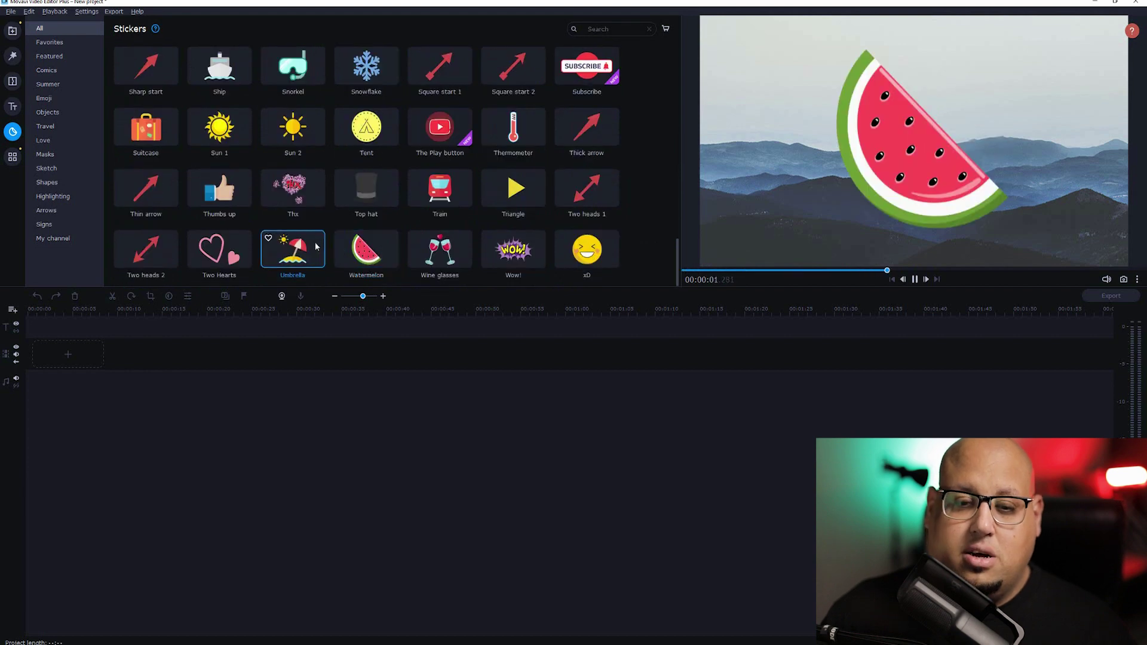
{"action": "left_click", "coordinate": [12, 157]}
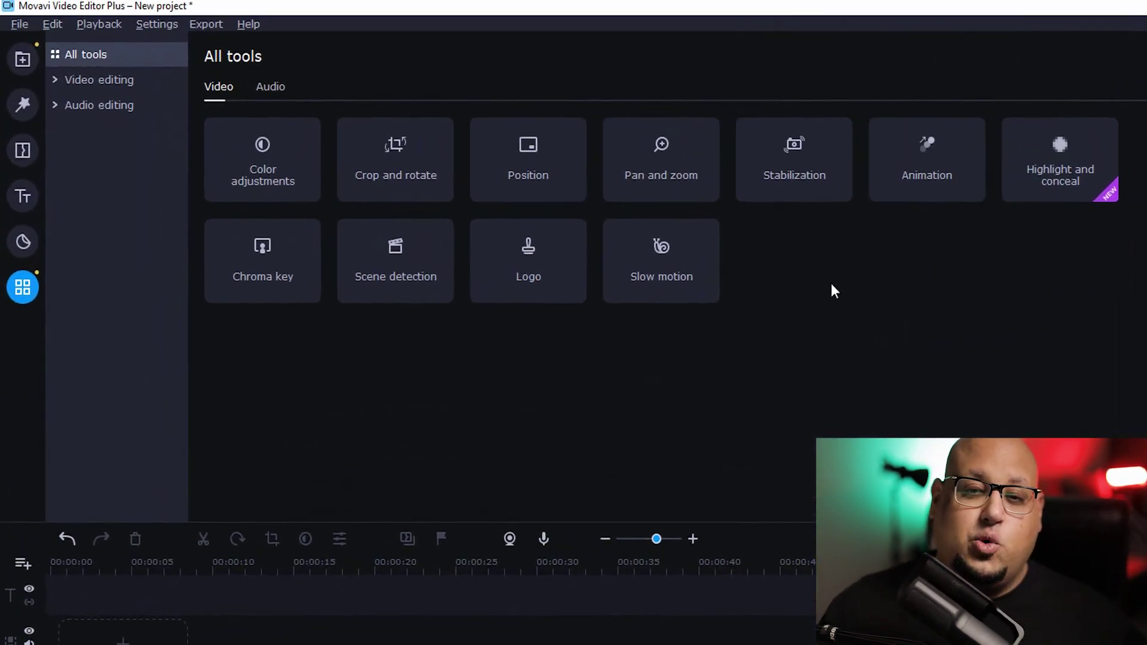
{"action": "left_click", "coordinate": [31, 58]}
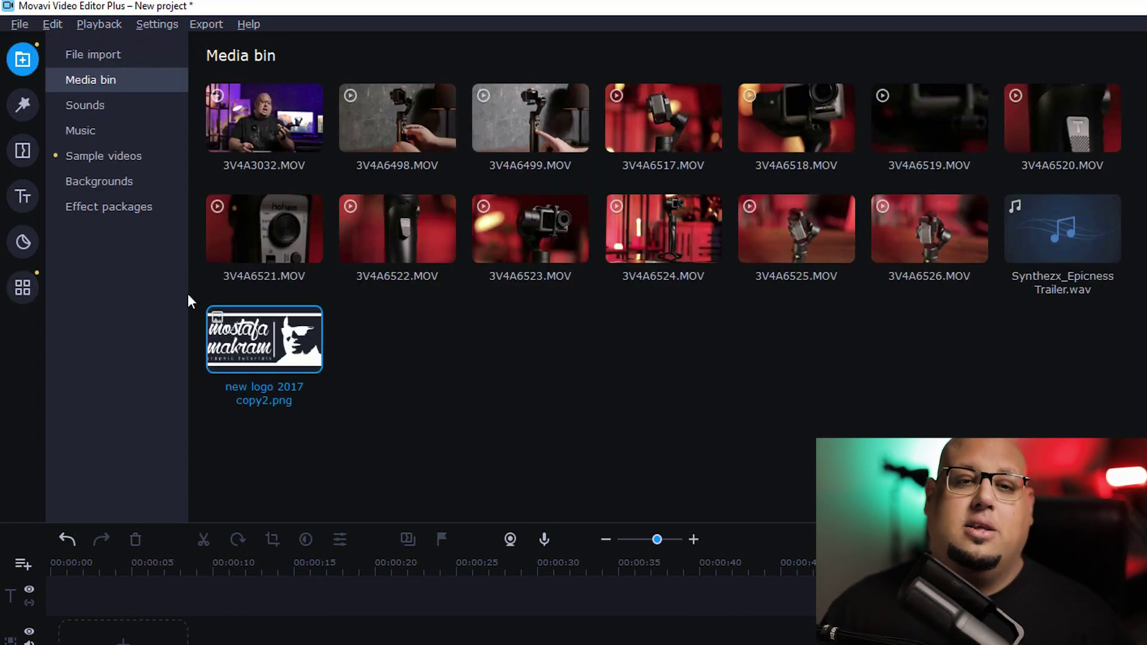
- Place the 3V4A6517.MOV clip from the Media bin at the start of the video track
{"action": "left_click", "coordinate": [645, 114]}
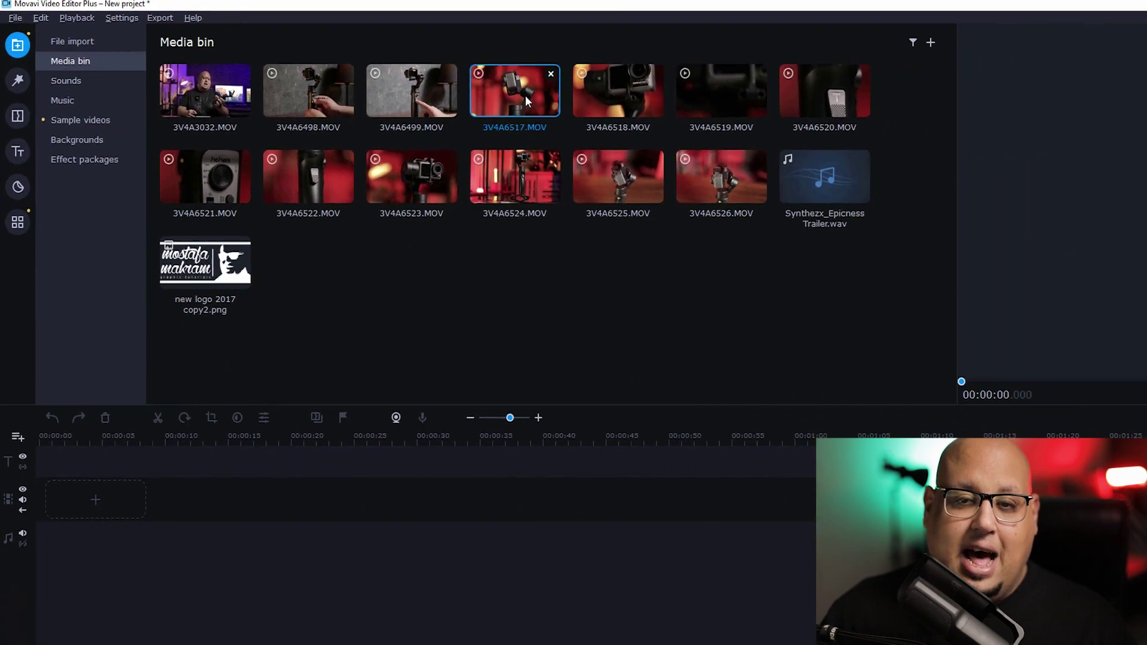
{"action": "left_click_drag", "start_coordinate": [676, 123], "coordinate": [268, 582]}
{"action": "left_click_drag", "start_coordinate": [150, 317], "coordinate": [80, 334]}
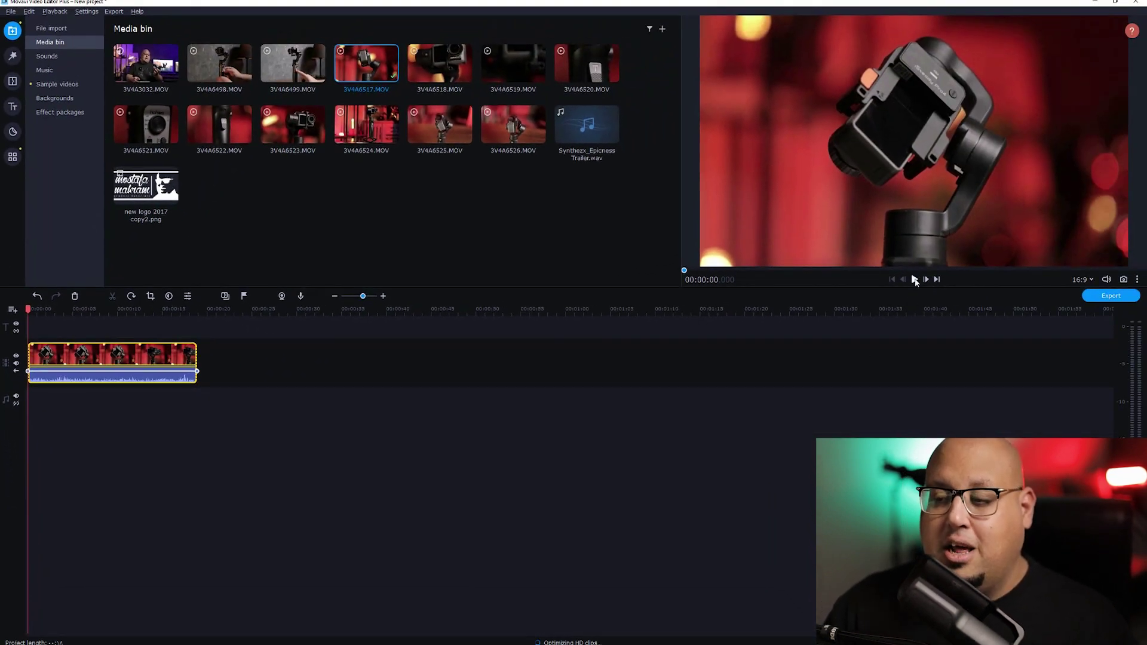
- Play the clip in the preview, stop it, and scrub to about 11 seconds
{"action": "left_click", "coordinate": [914, 279]}
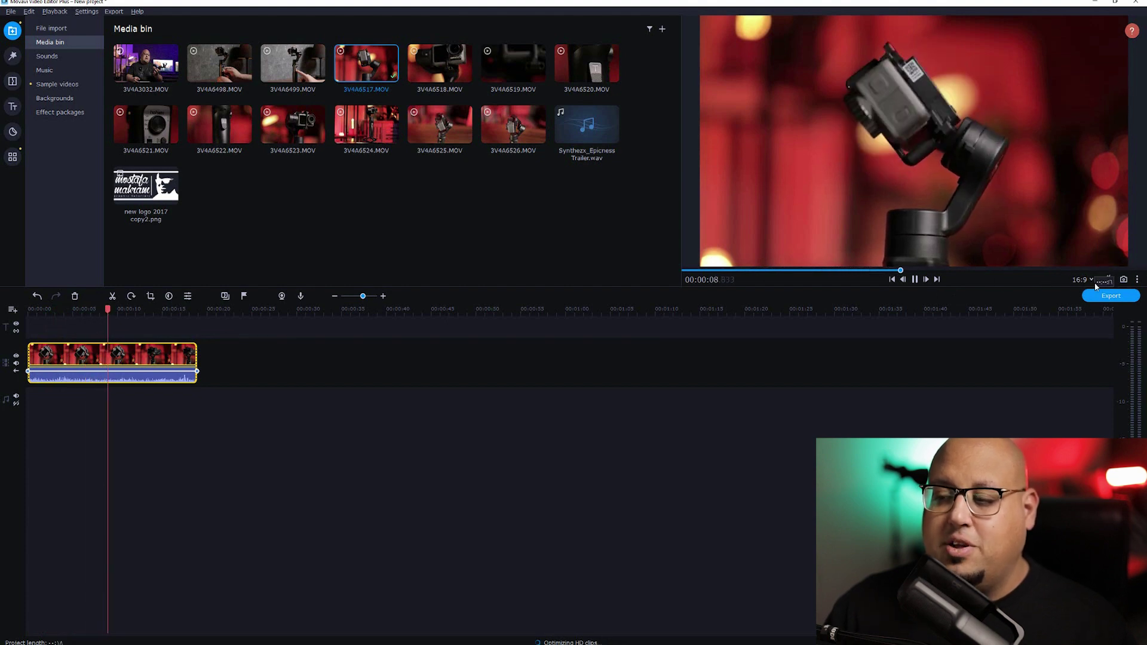
{"action": "key", "text": "space"}
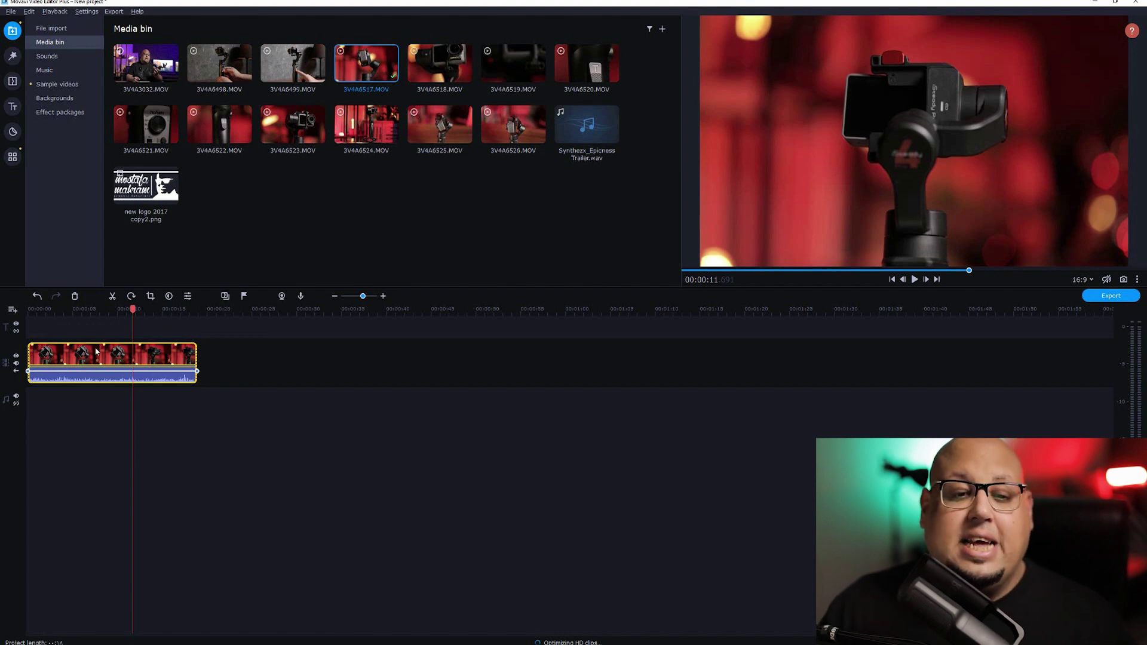
{"action": "mouse_move", "coordinate": [129, 313]}
{"action": "left_mouse_down"}
{"action": "mouse_move", "coordinate": [63, 314]}
{"action": "mouse_move", "coordinate": [131, 316]}
{"action": "left_mouse_up"}
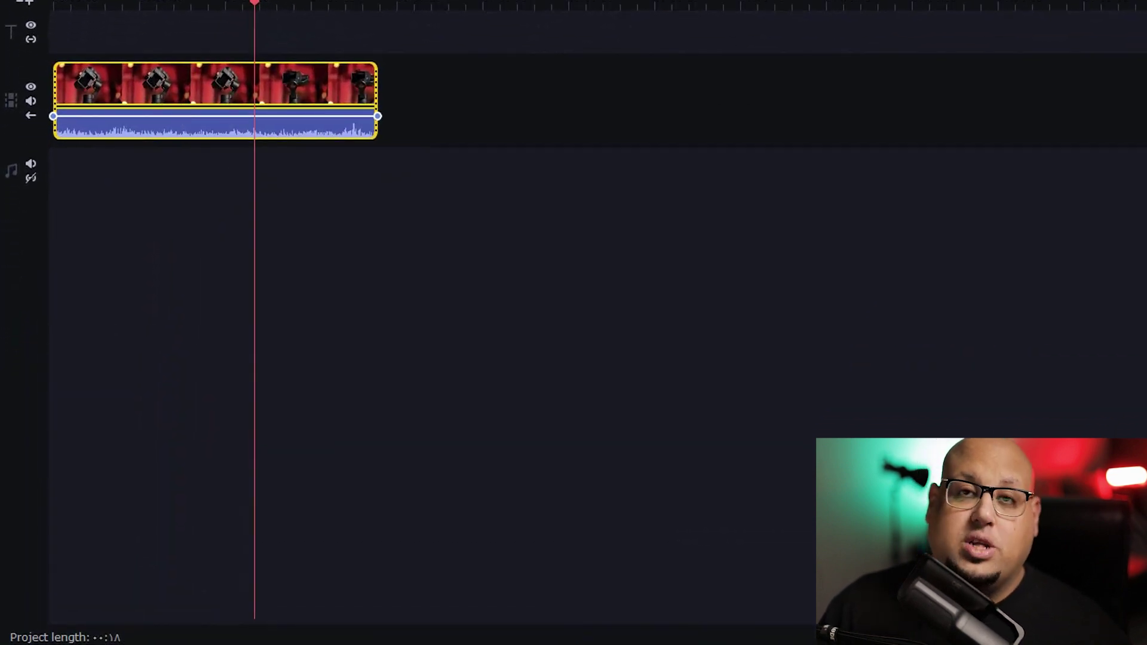
- Detach the 3V4A6517.MOV clip's audio and delete the original sound
{"action": "right_click", "coordinate": [293, 130]}
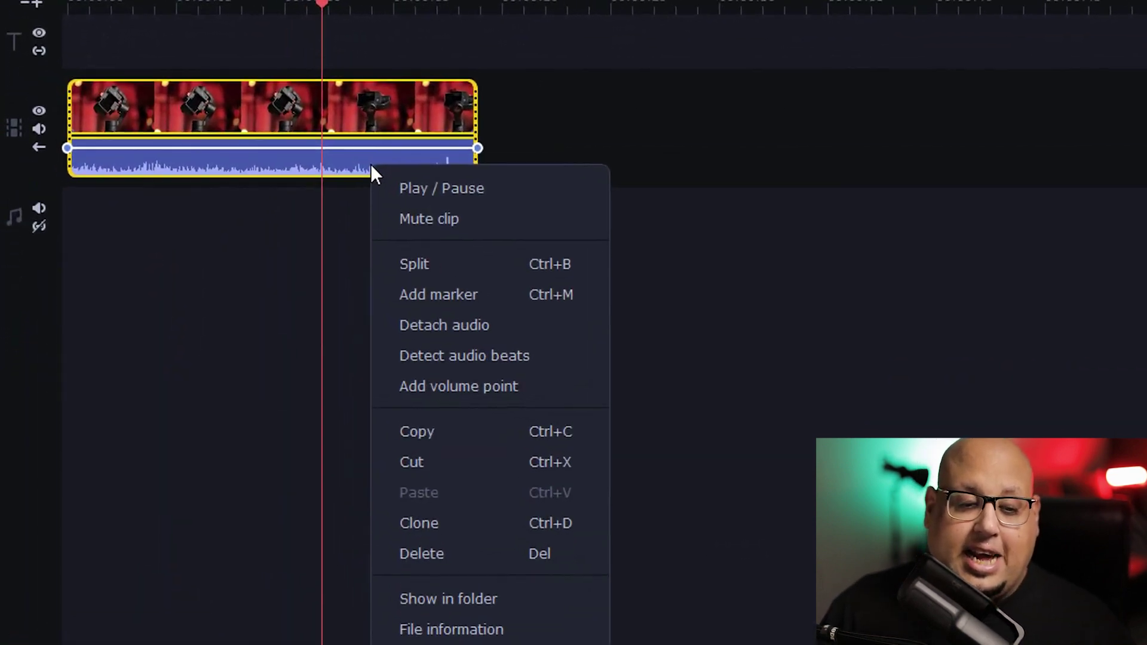
{"action": "left_click", "coordinate": [609, 375]}
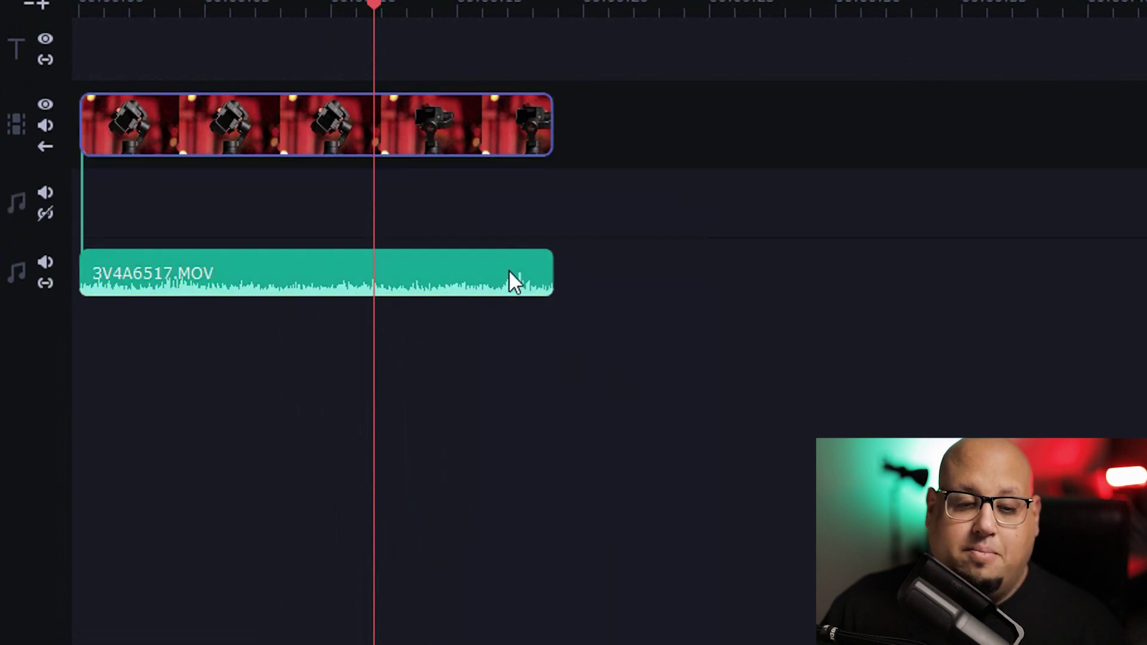
{"action": "left_click", "coordinate": [491, 275]}
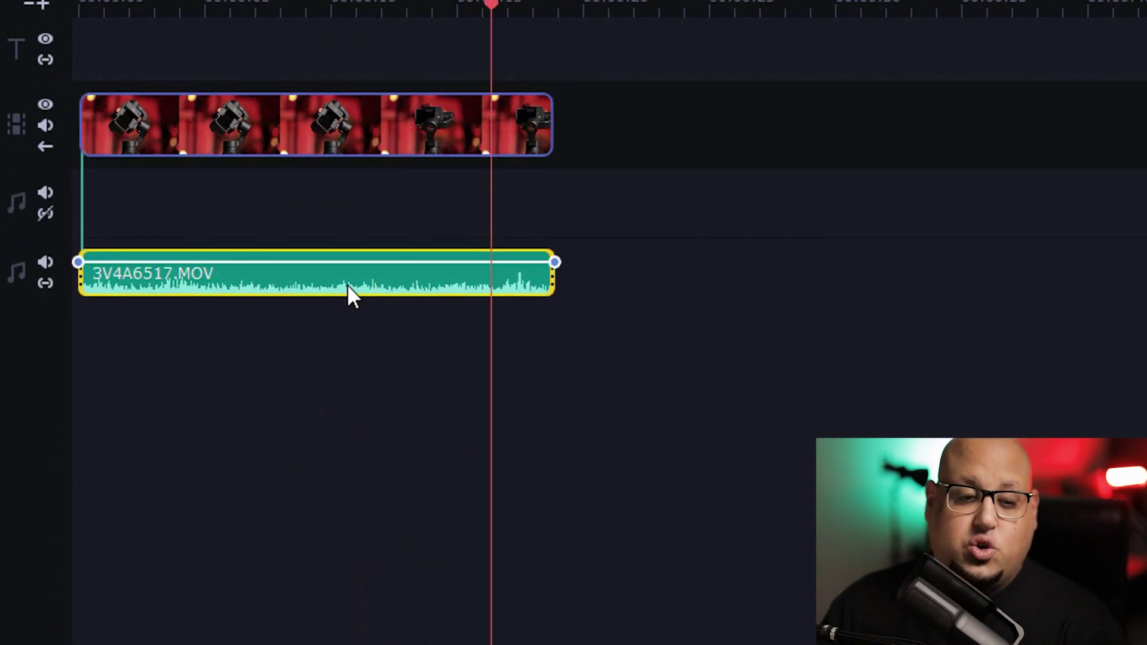
{"action": "key", "text": "Delete"}
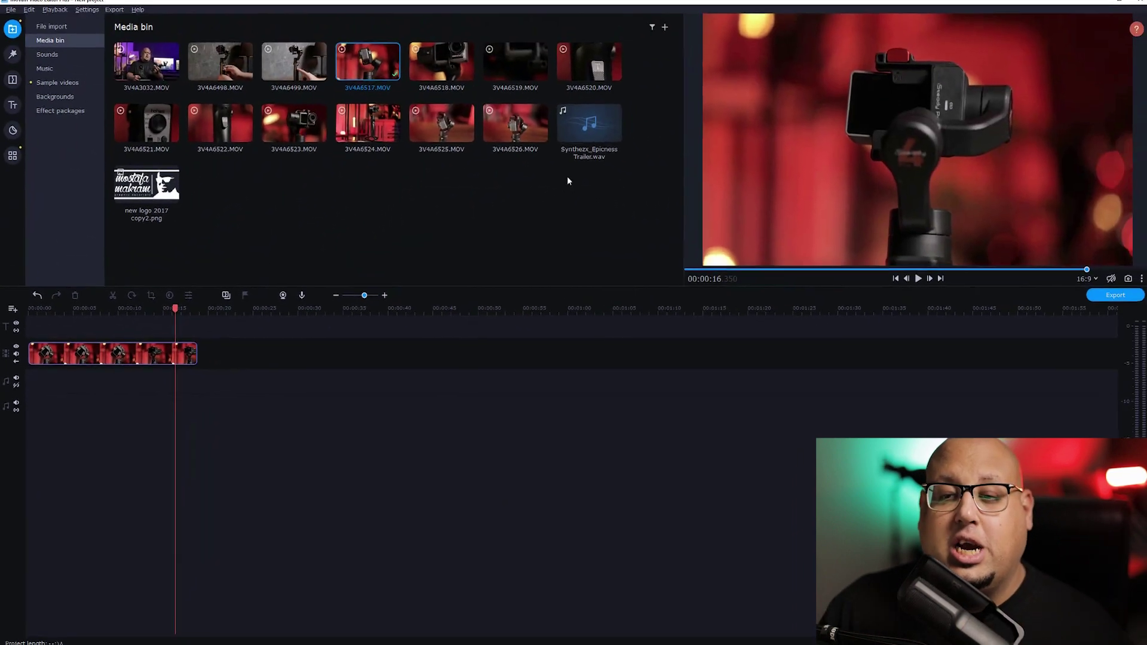
- Add Synthezx_Epicness Trailer.wav to the audio track and play it from the timeline start
{"action": "left_click_drag", "start_coordinate": [573, 143], "coordinate": [53, 387]}
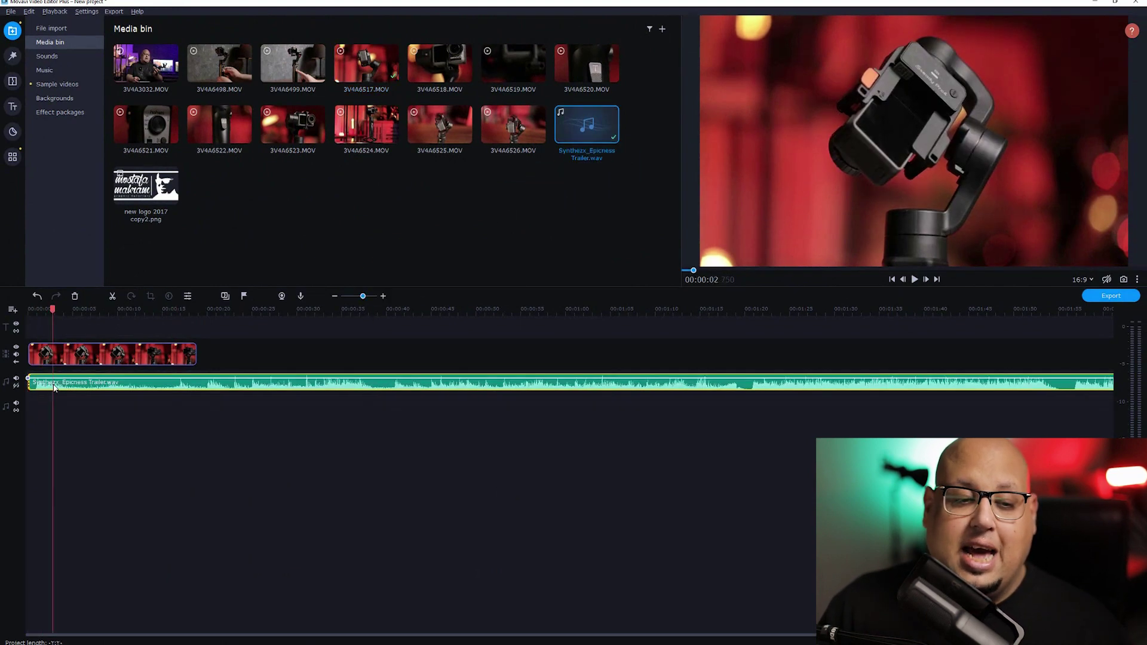
{"action": "left_click_drag", "start_coordinate": [52, 309], "coordinate": [22, 314]}
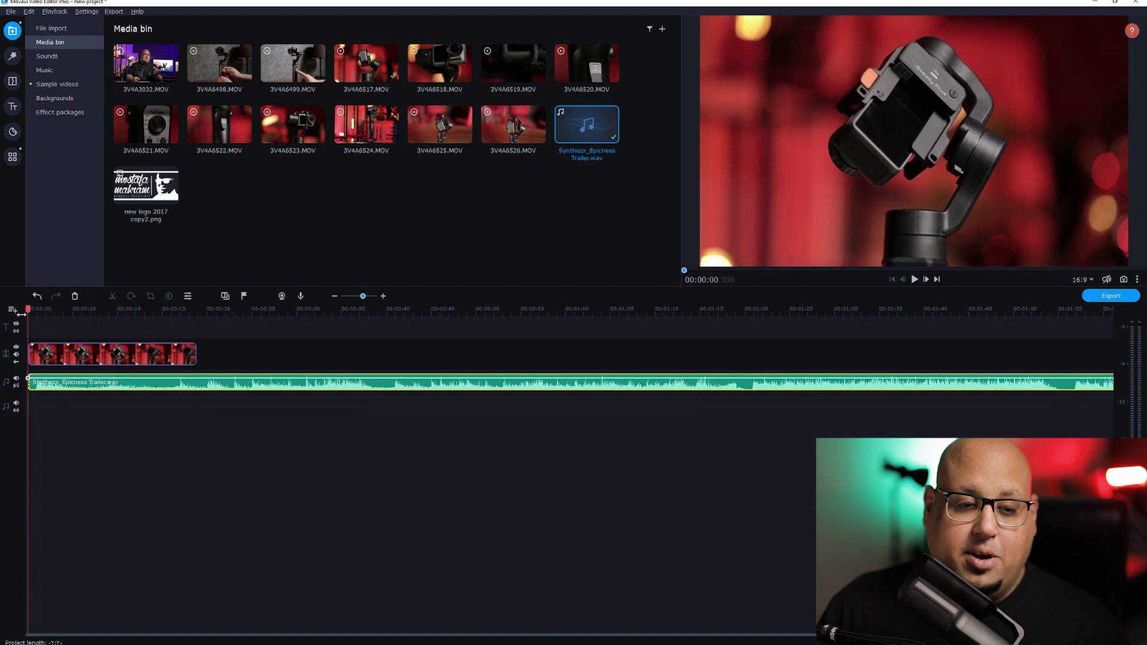
{"action": "key", "text": "space"}
{"action": "mouse_move", "coordinate": [1109, 265]}
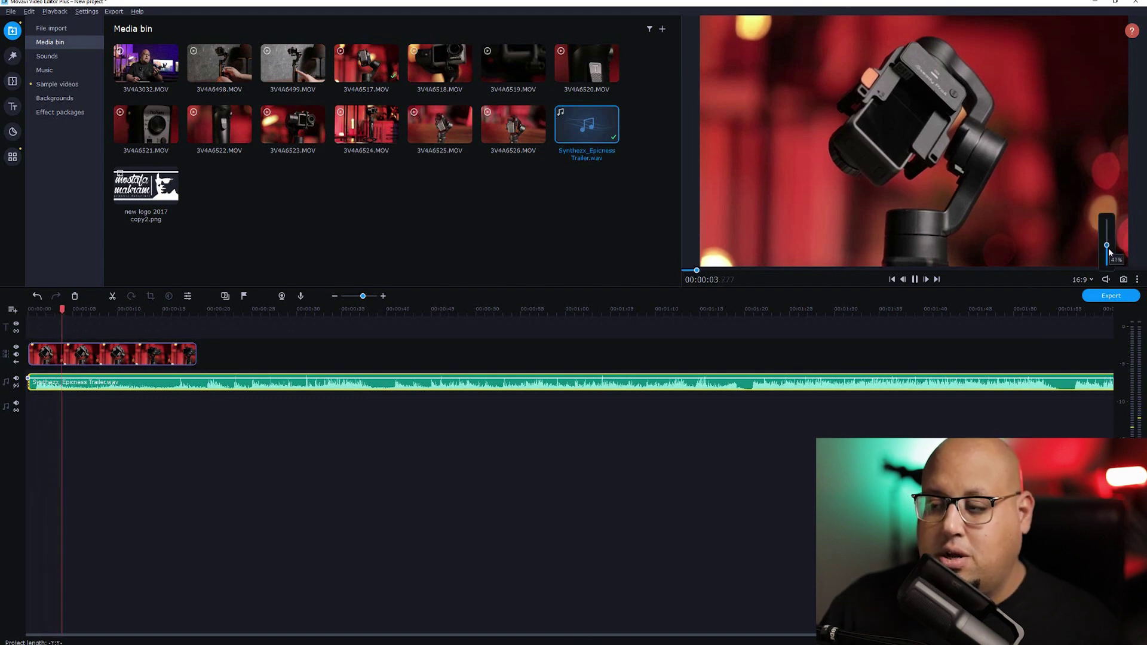
{"action": "left_click", "coordinate": [401, 364]}
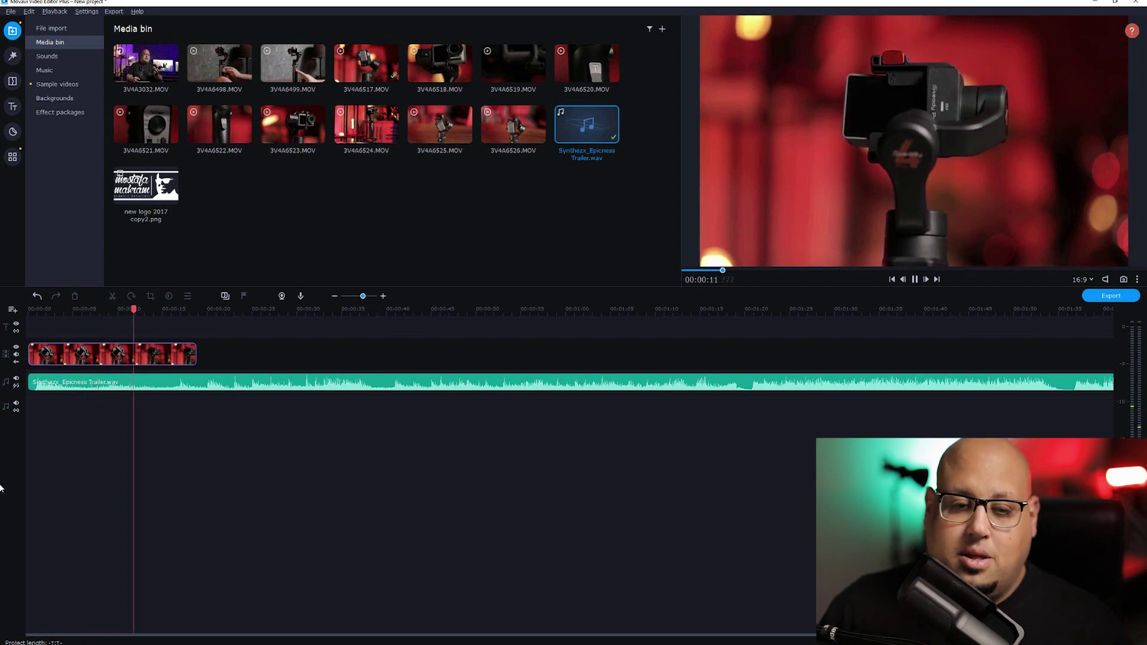
{"action": "key", "text": "space"}
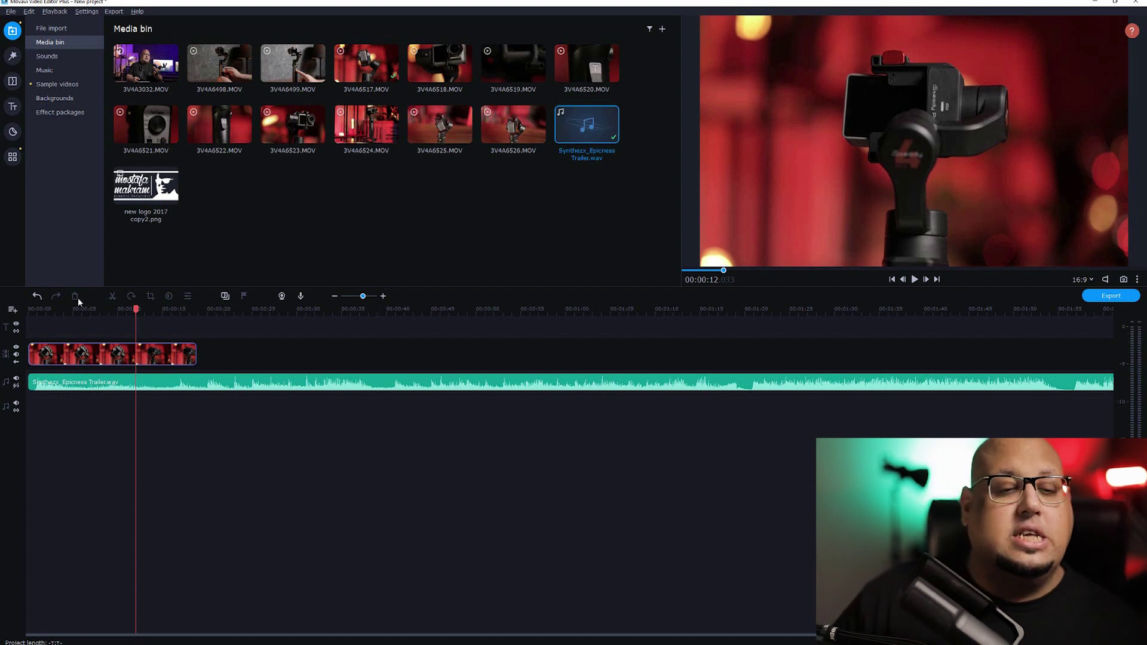
{"action": "left_click_drag", "start_coordinate": [131, 311], "coordinate": [102, 320]}
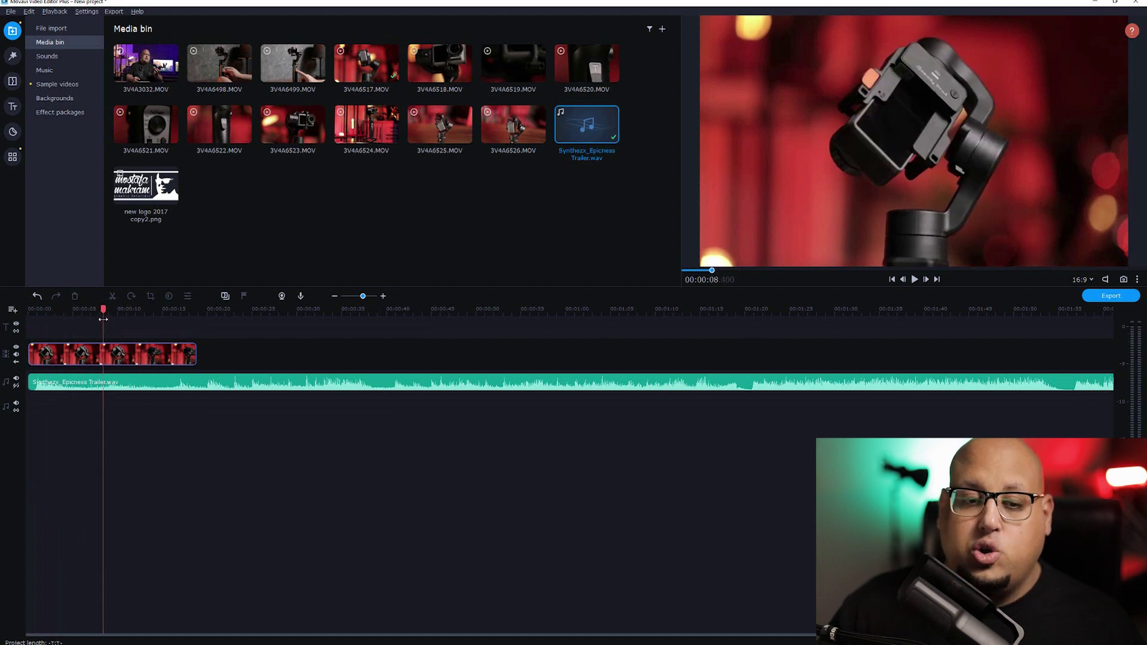
{"action": "left_click", "coordinate": [112, 356]}
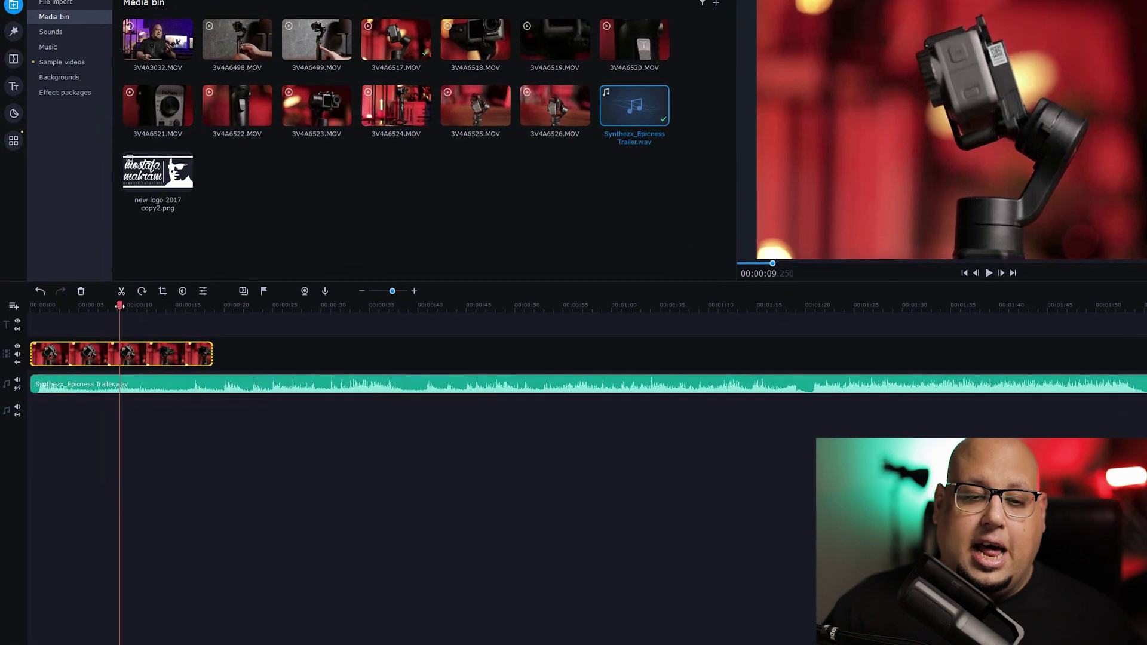
- Split 3V4A6517.MOV at about 8 seconds and delete the opening piece
{"action": "left_click_drag", "start_coordinate": [112, 310], "coordinate": [101, 313]}
{"action": "left_click_drag", "start_coordinate": [332, 215], "coordinate": [322, 215]}
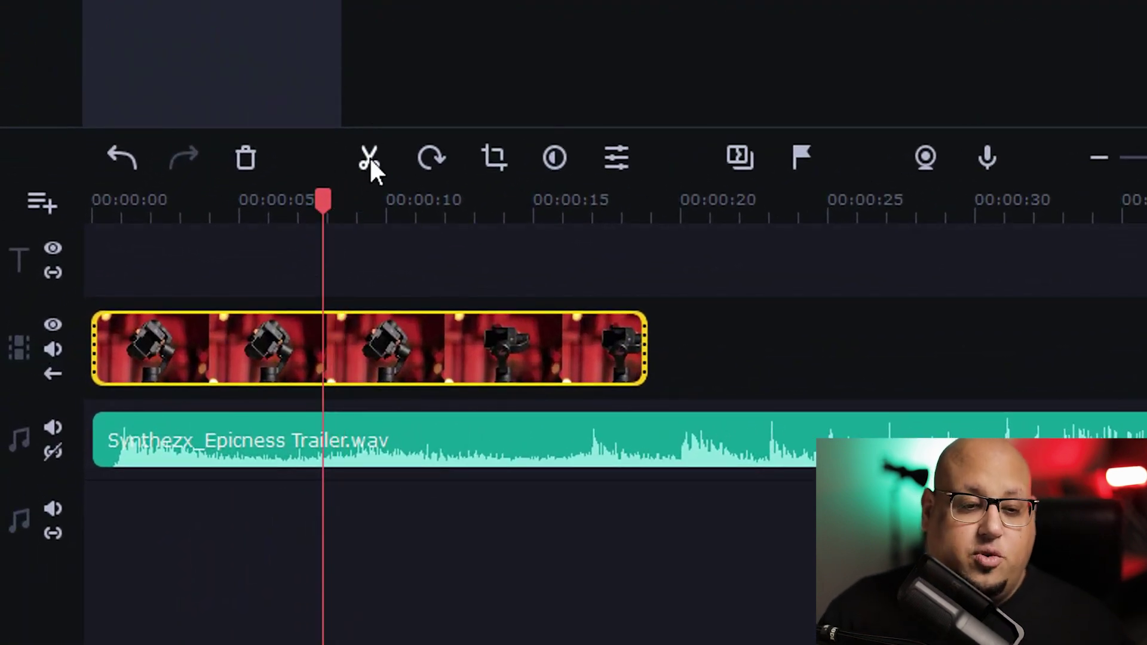
{"action": "left_click", "coordinate": [370, 160]}
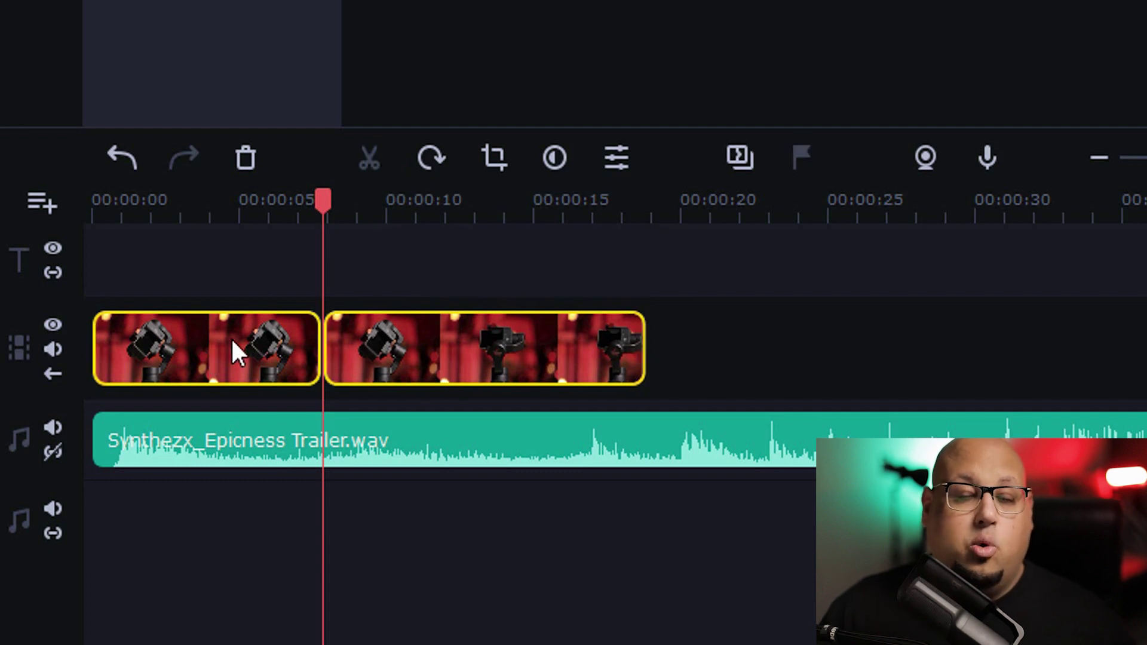
{"action": "left_click", "coordinate": [187, 338]}
{"action": "key", "text": "Delete"}
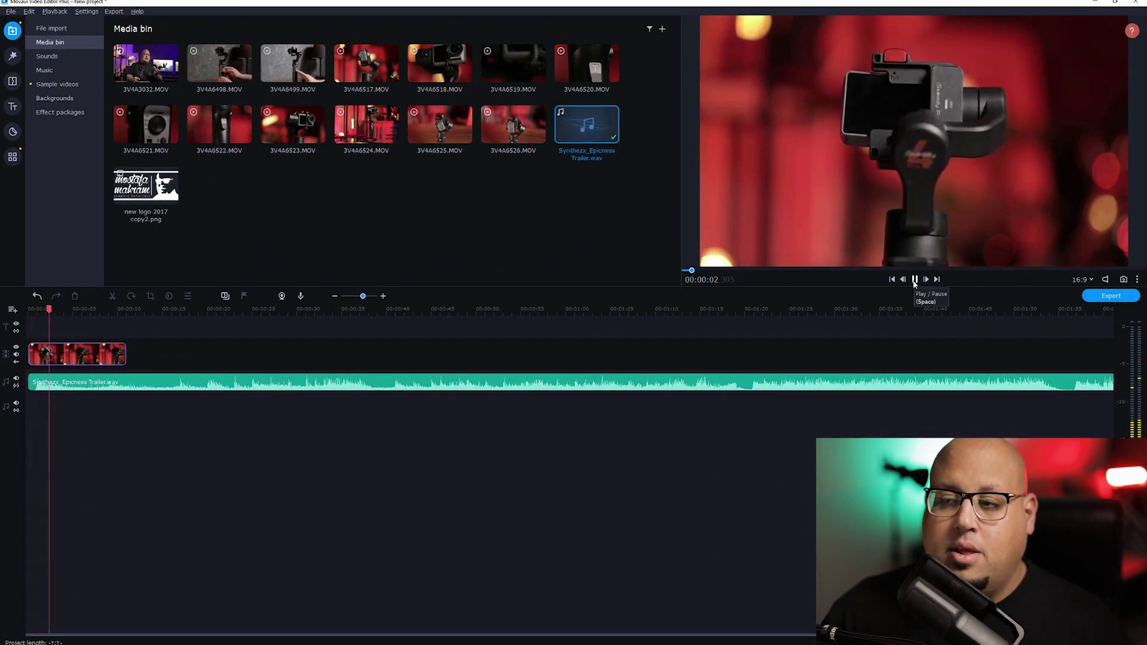
{"action": "left_click", "coordinate": [914, 281]}
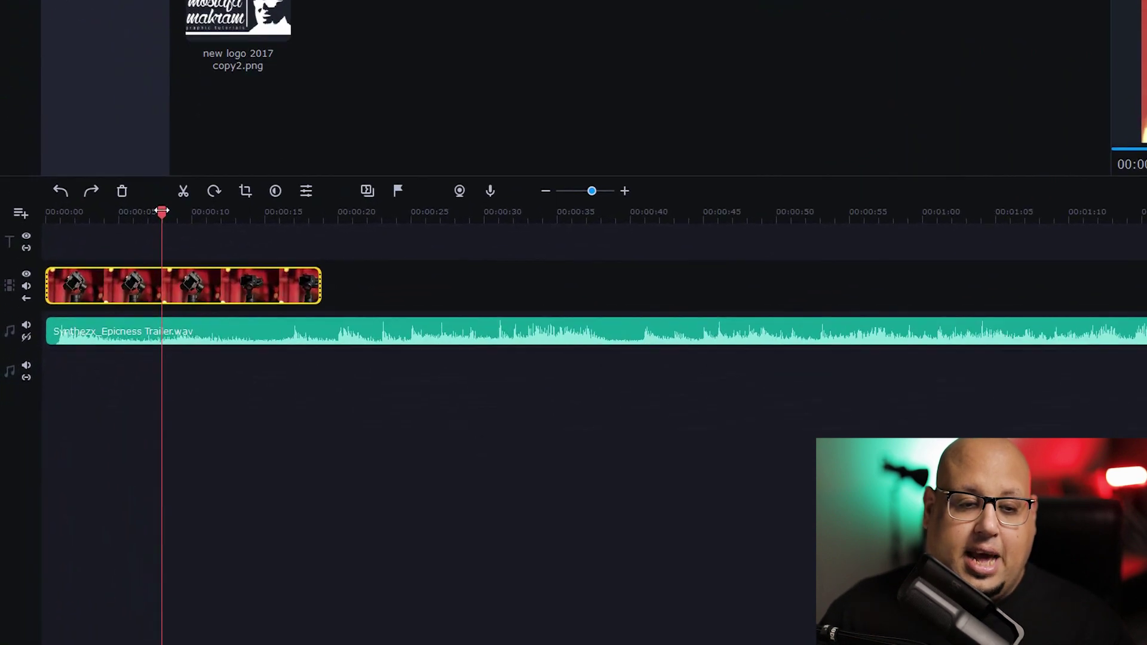
- Split the clip again at the playhead with Ctrl+B and delete the unwanted first piece
{"action": "right_click", "coordinate": [167, 273]}
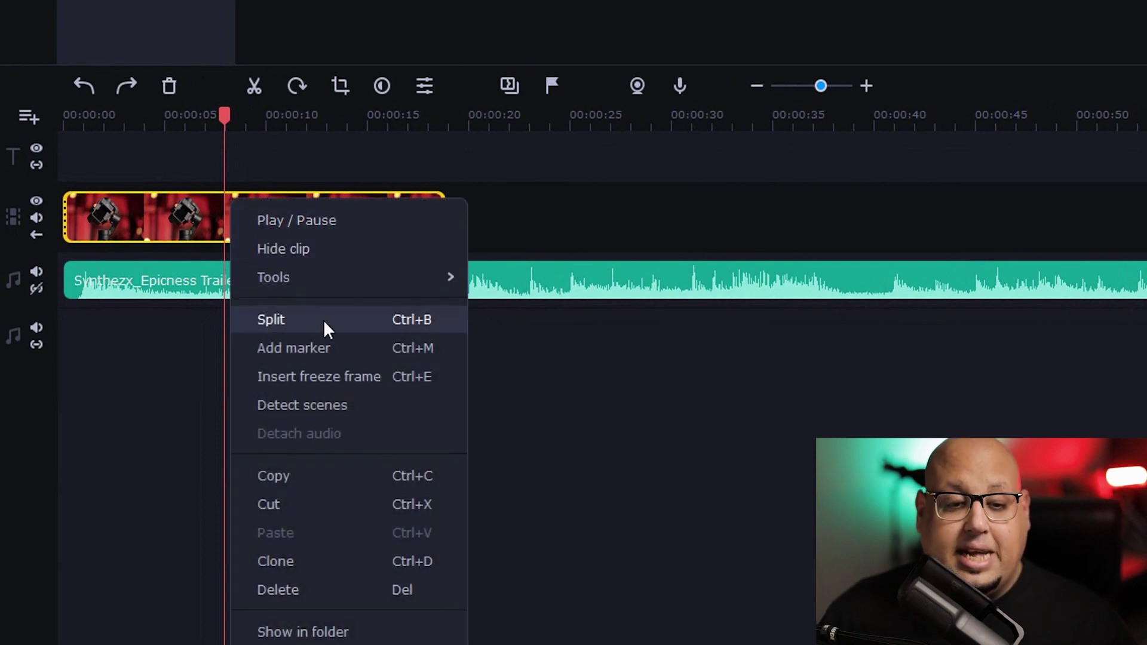
{"action": "left_click", "coordinate": [324, 326]}
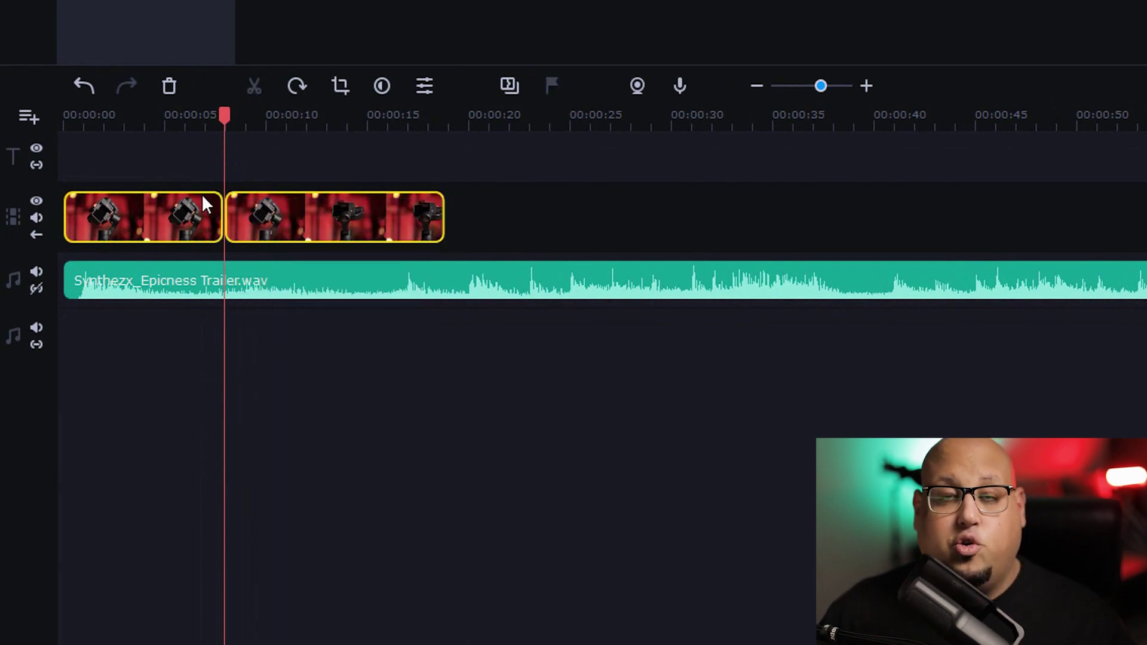
{"action": "key", "text": "ctrl+z"}
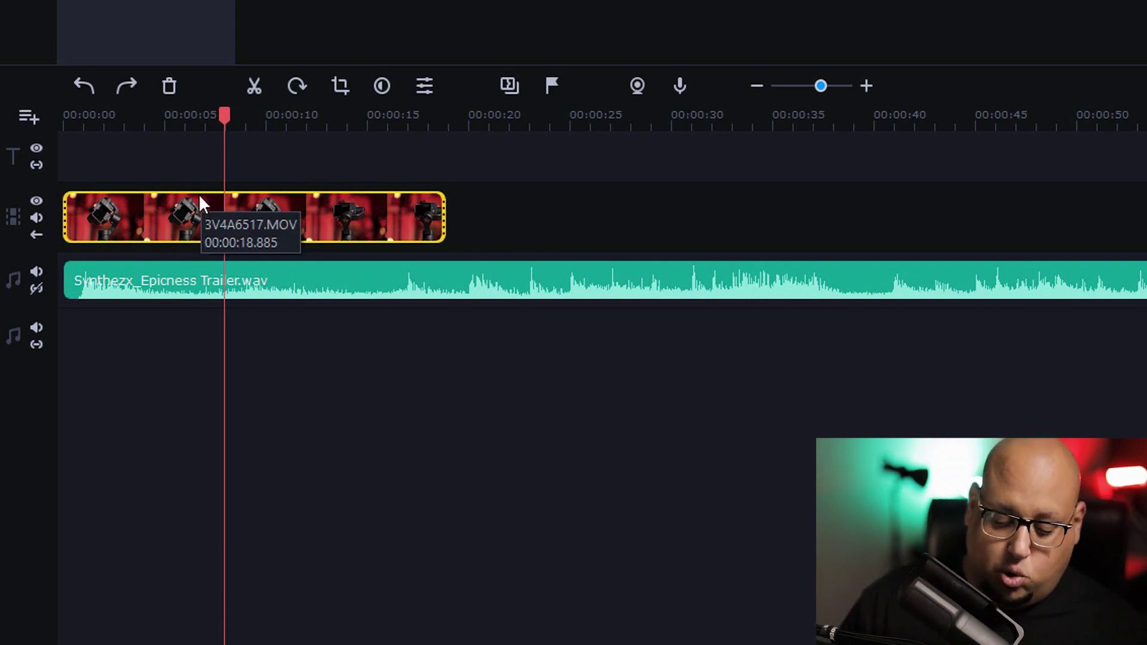
{"action": "key", "text": "ctrl+b"}
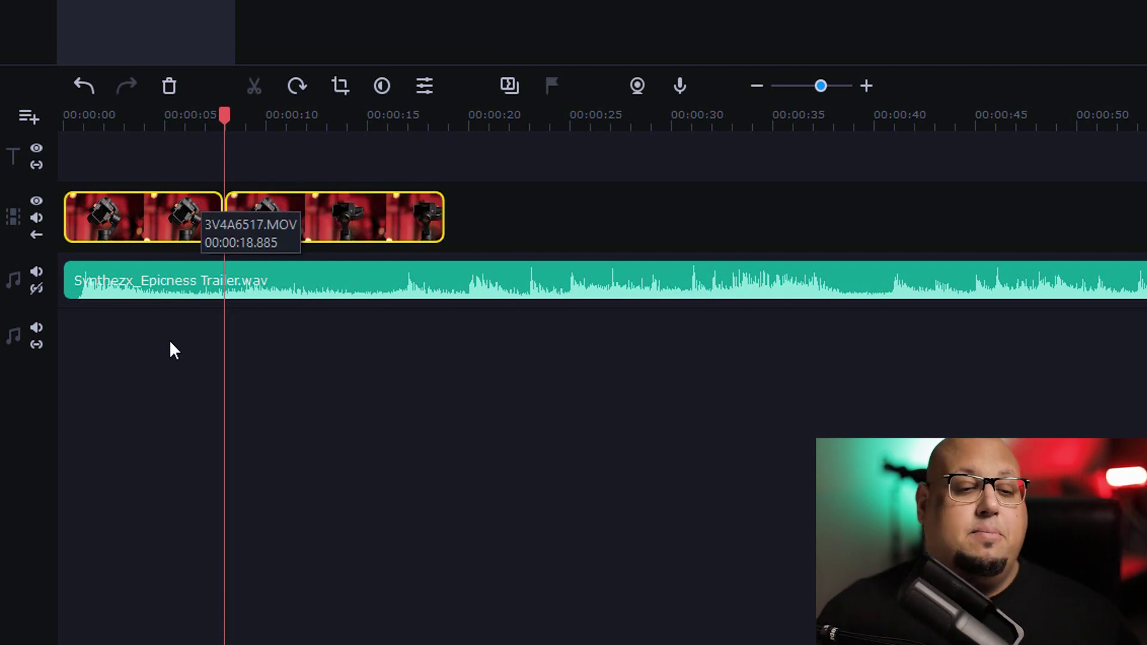
{"action": "left_click", "coordinate": [280, 214]}
{"action": "left_click", "coordinate": [123, 220]}
{"action": "key", "text": "Delete"}
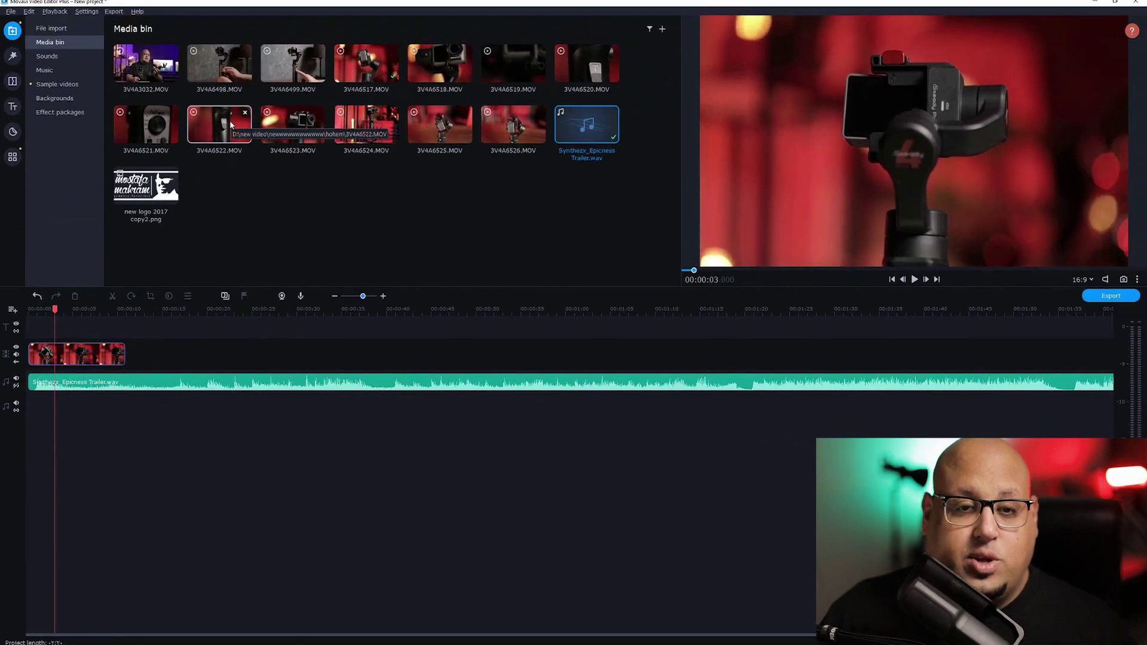
- Add 3V4A6522.MOV to the video track after the first clip
{"action": "left_click_drag", "start_coordinate": [230, 120], "coordinate": [148, 340]}
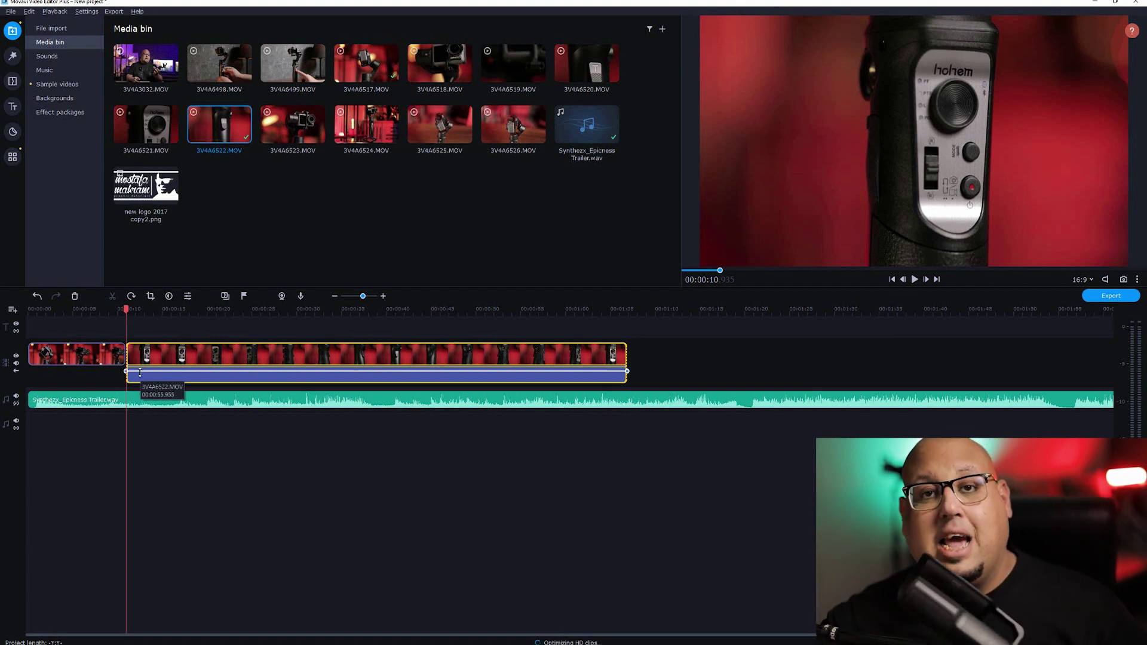
{"action": "right_click", "coordinate": [235, 388]}
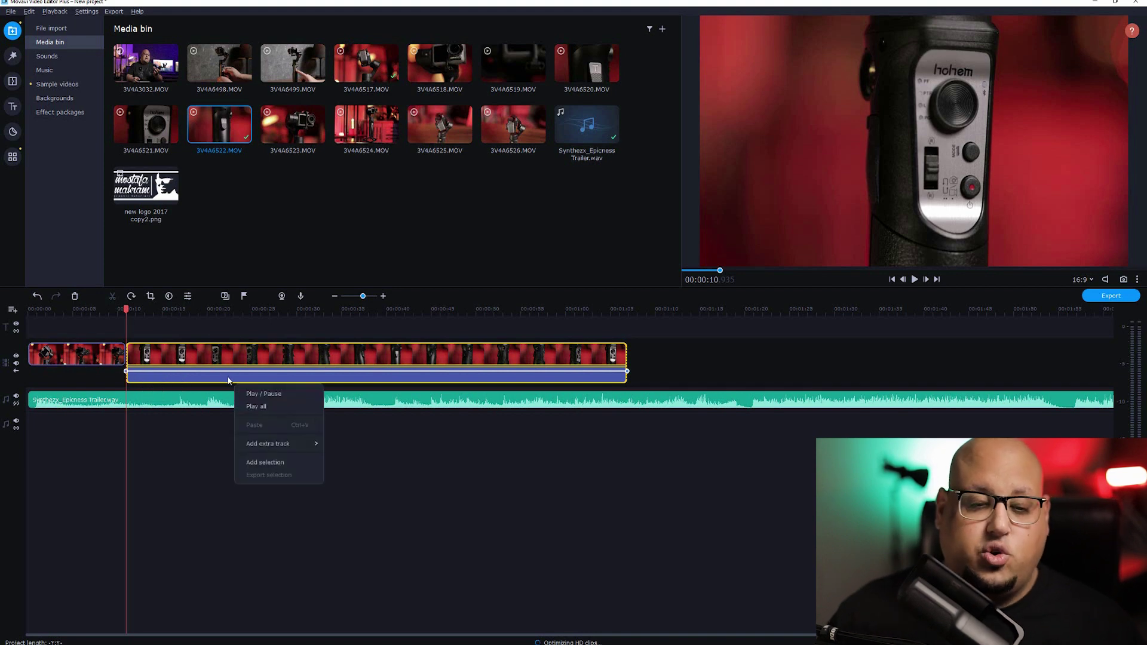
{"action": "right_click", "coordinate": [222, 375]}
- Detach the 3V4A6522.MOV camera audio and delete it
{"action": "right_click", "coordinate": [127, 352]}
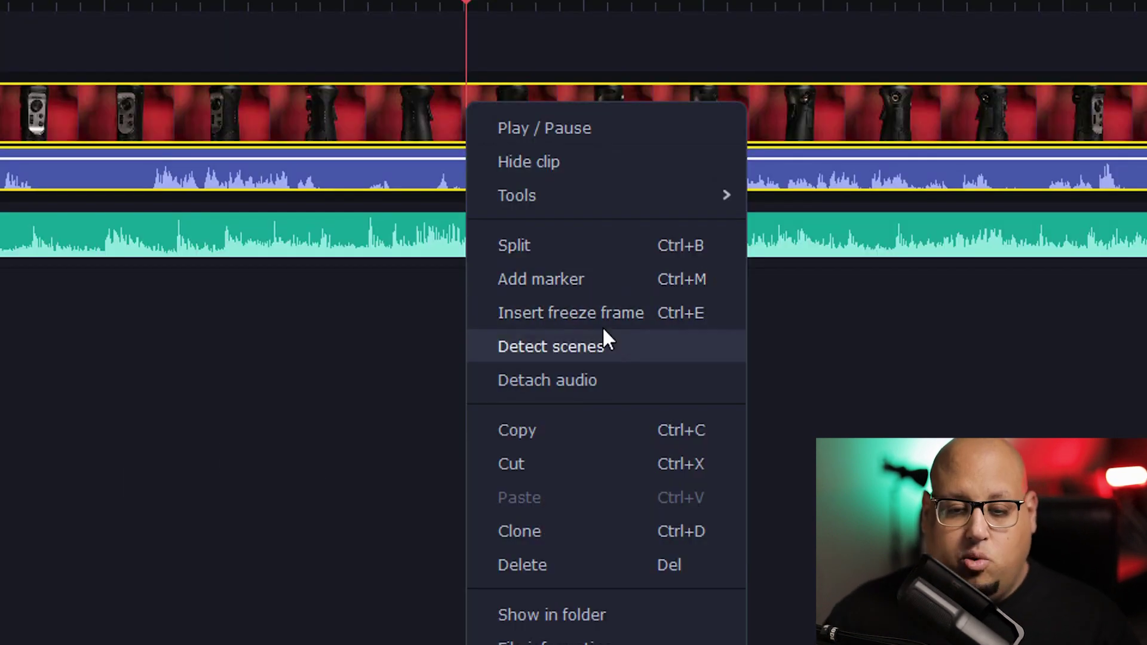
{"action": "left_click", "coordinate": [571, 369]}
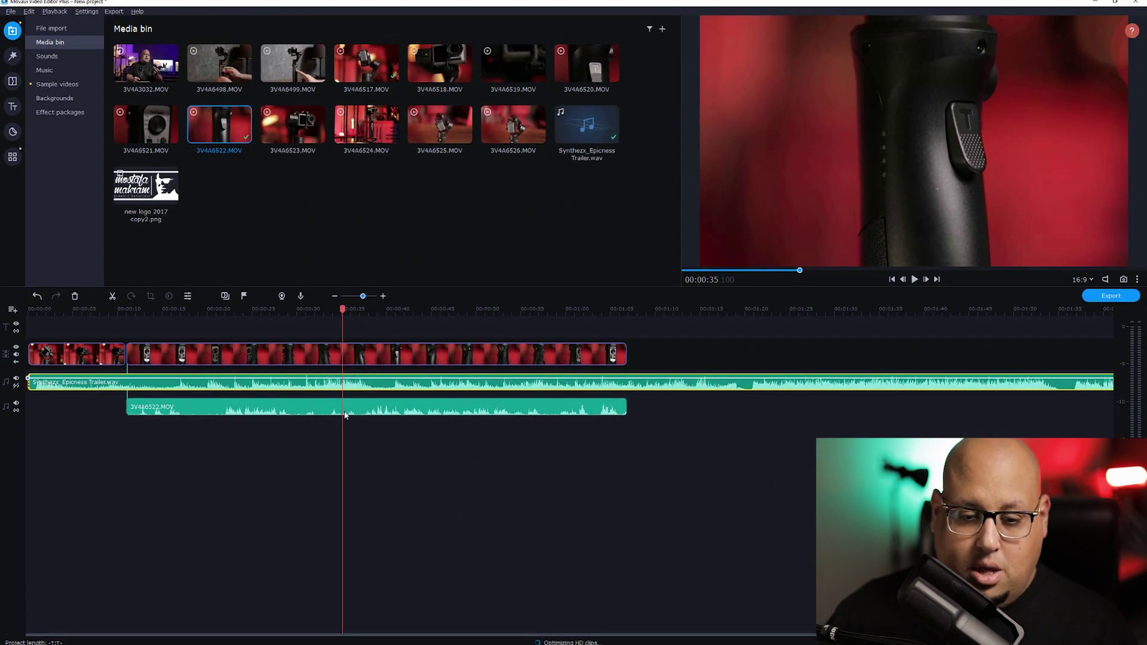
{"action": "left_click", "coordinate": [345, 412]}
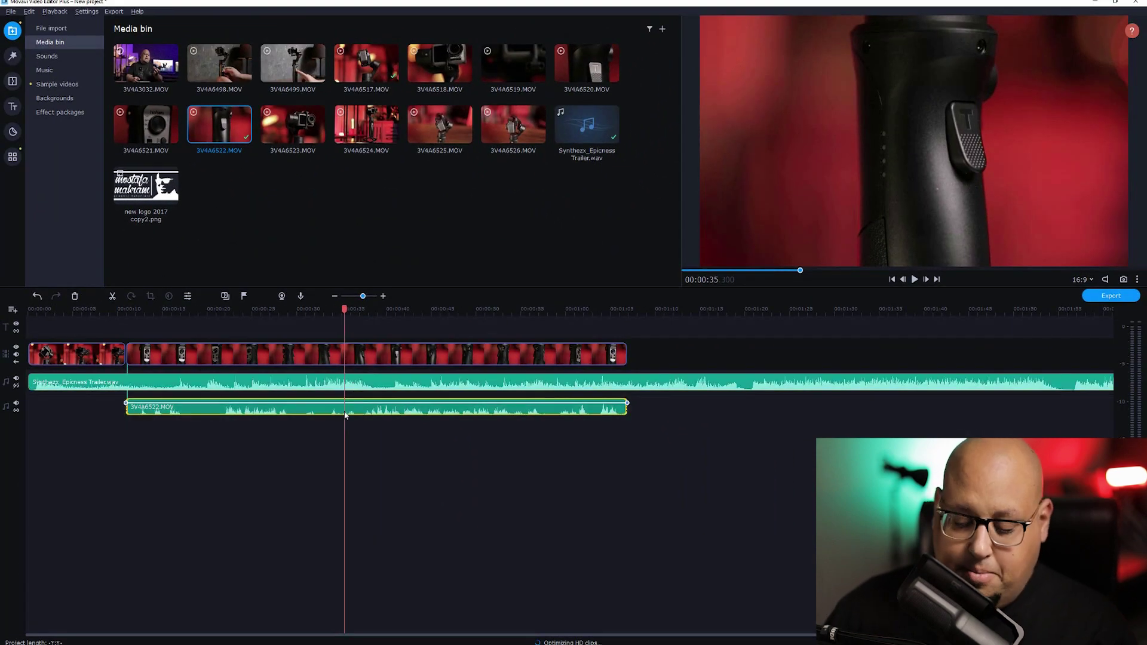
{"action": "key", "text": "Delete"}
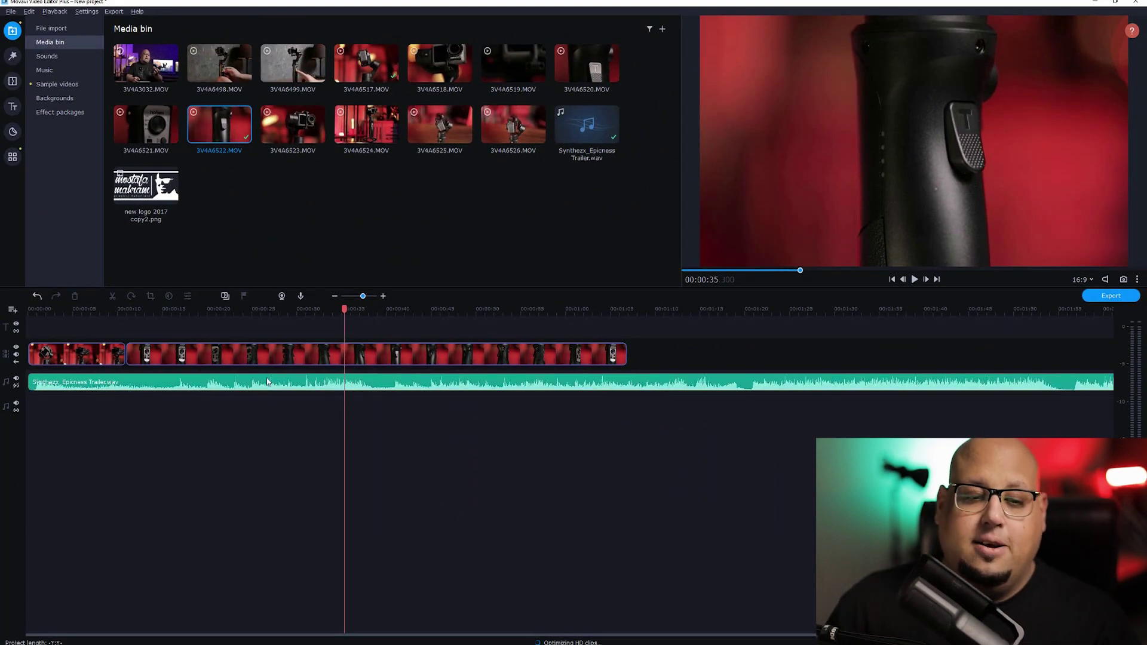
- Split 3V4A6522.MOV at about 00:00:20 and delete the middle piece to close the gap
{"action": "mouse_move", "coordinate": [205, 307]}
{"action": "left_mouse_down"}
{"action": "mouse_move", "coordinate": [253, 307]}
{"action": "mouse_move", "coordinate": [198, 309]}
{"action": "left_mouse_up"}
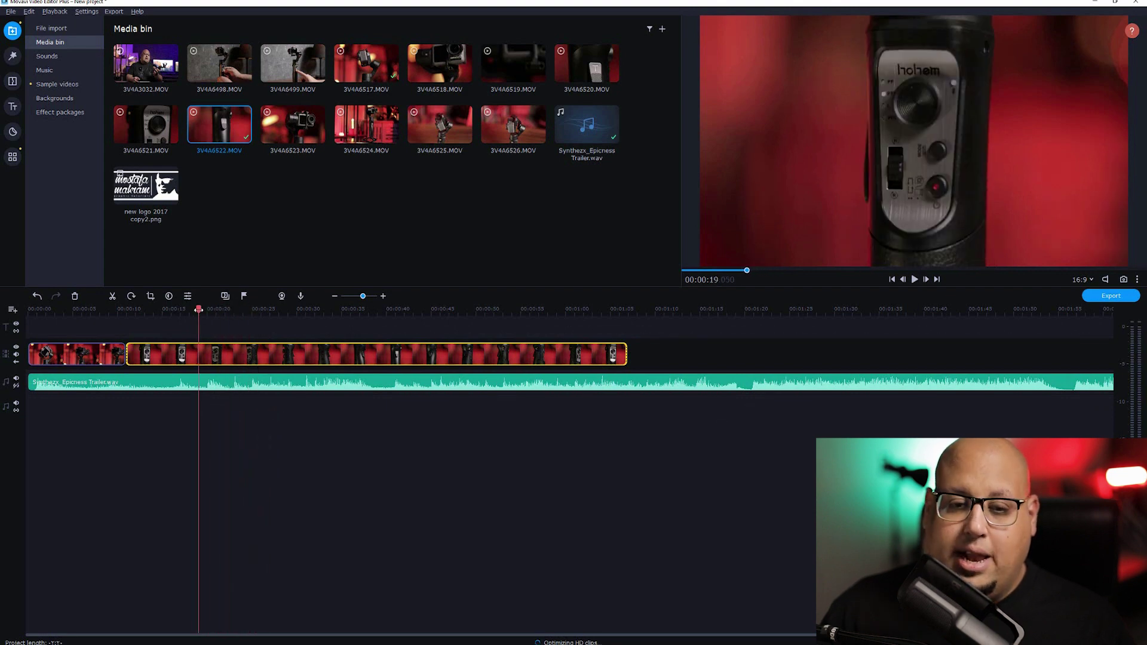
{"action": "left_click", "coordinate": [213, 357]}
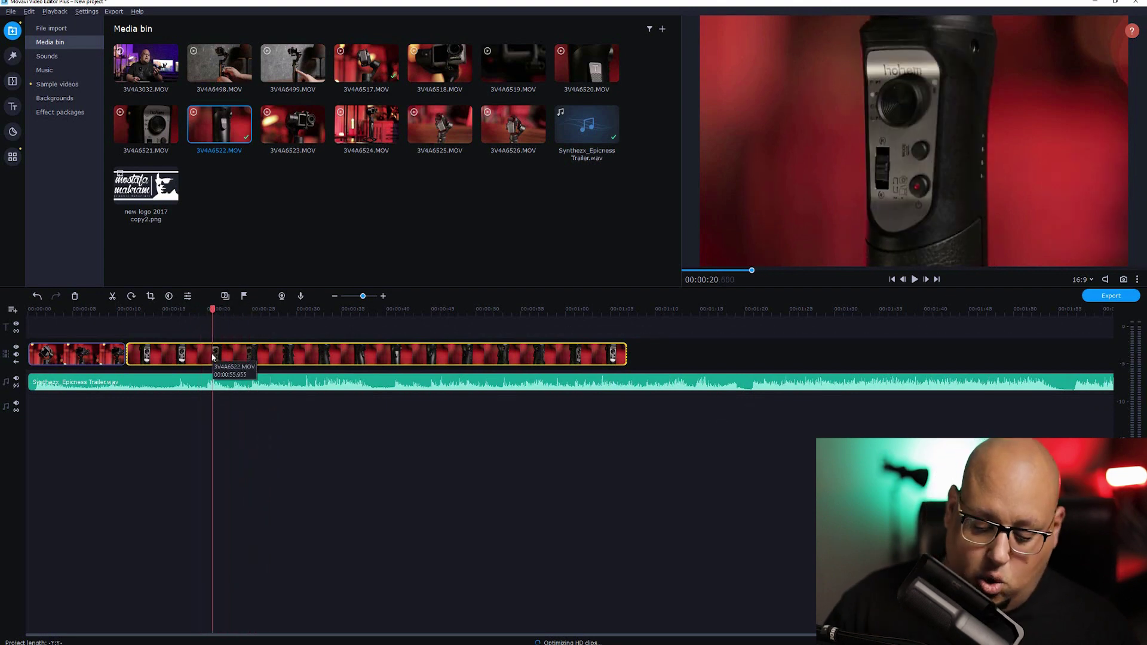
{"action": "key", "text": "ctrl+b"}
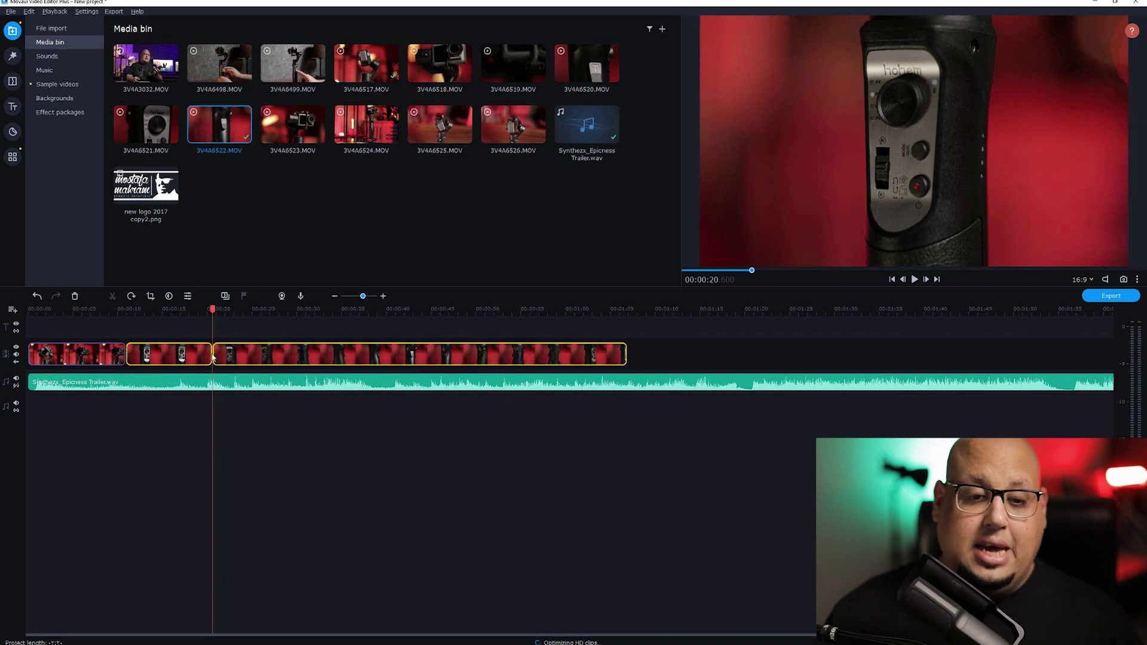
{"action": "left_click", "coordinate": [182, 359]}
{"action": "key", "text": "Delete"}
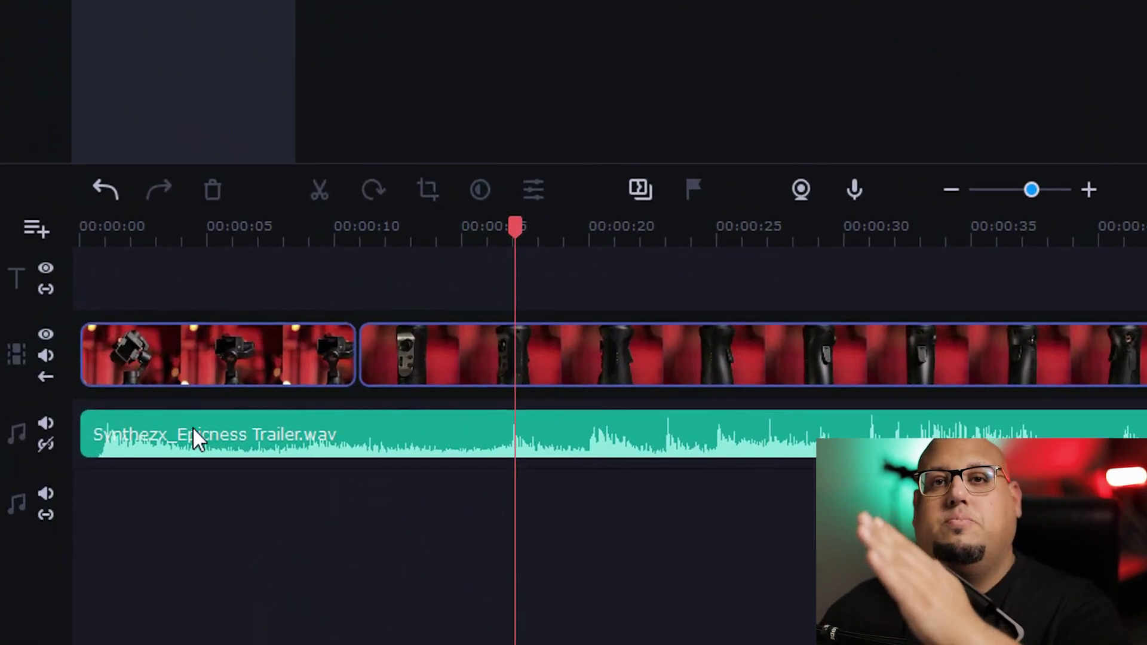
- Select the first and second clips to check the trimmed join near 00:00:08
{"action": "left_click", "coordinate": [256, 356]}
{"action": "left_click", "coordinate": [315, 356]}
{"action": "left_click", "coordinate": [448, 350]}
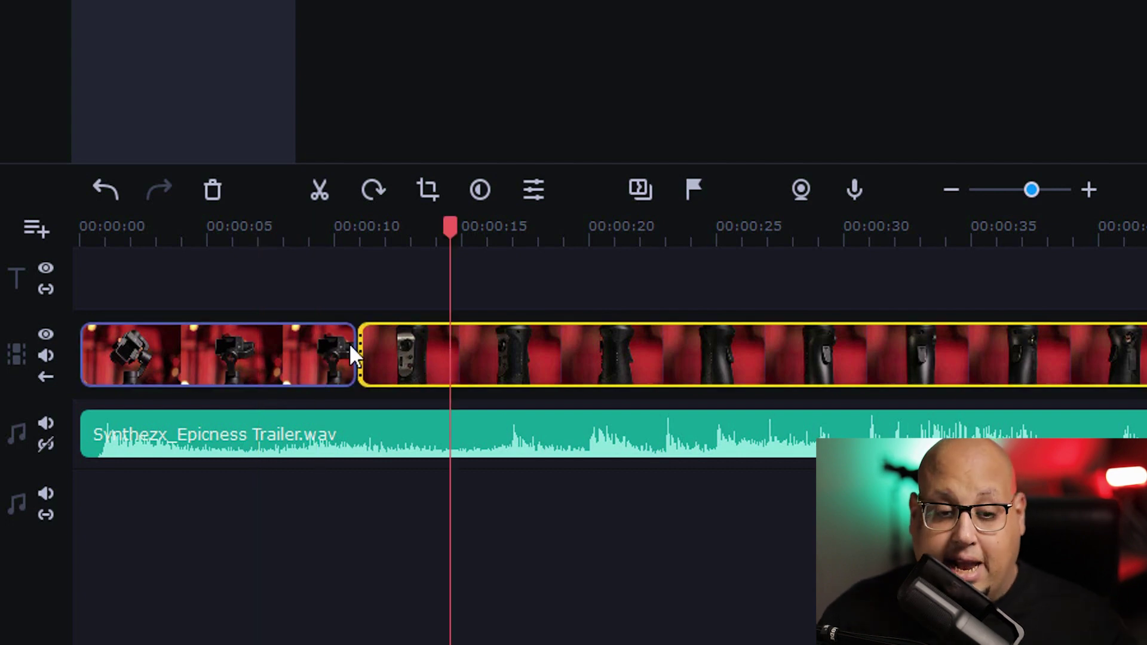
{"action": "left_click", "coordinate": [295, 352]}
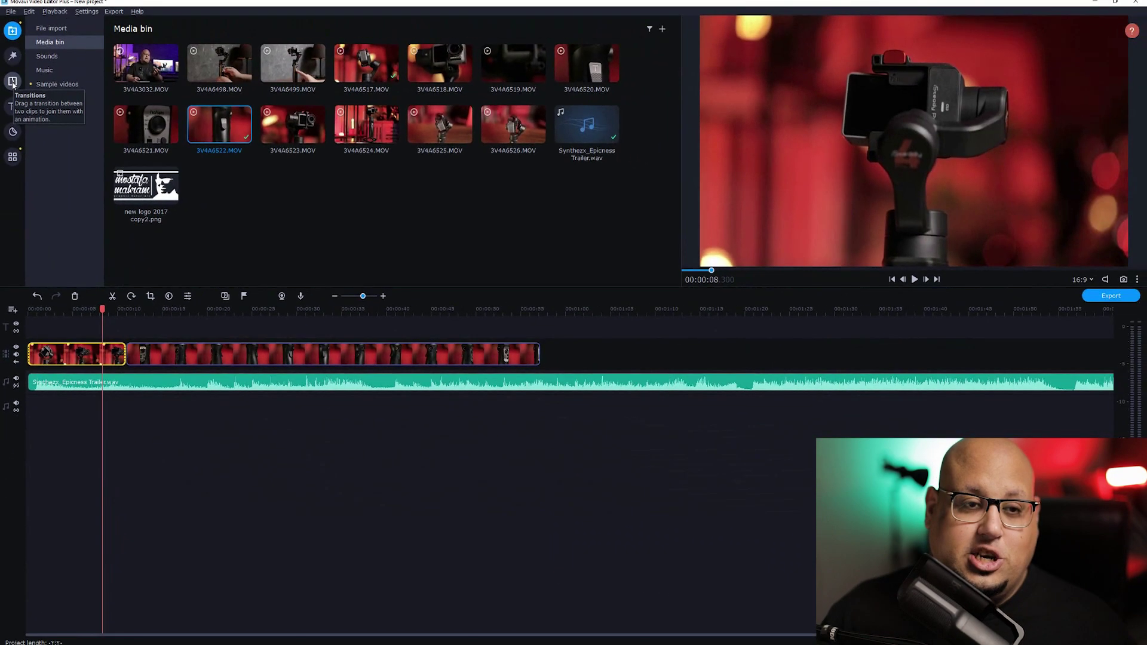
- Drag the Dark whoosh → transition onto the junction of the first two clips
{"action": "left_click", "coordinate": [13, 82]}
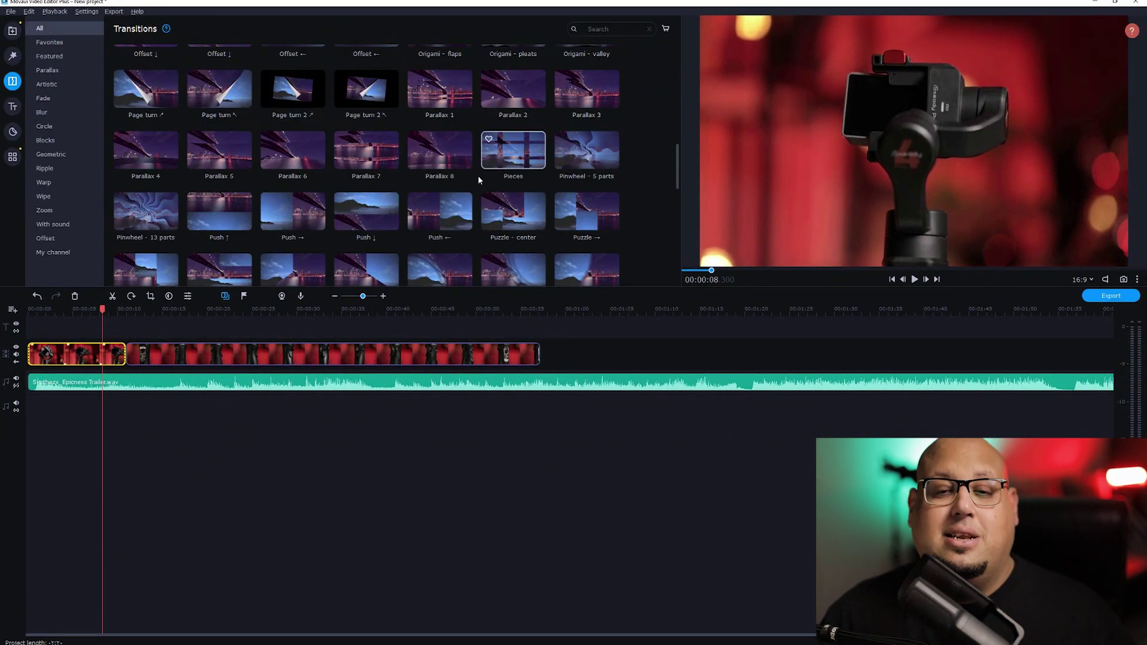
{"action": "scroll", "coordinate": [478, 175], "scroll_direction": "down", "scroll_amount": 3}
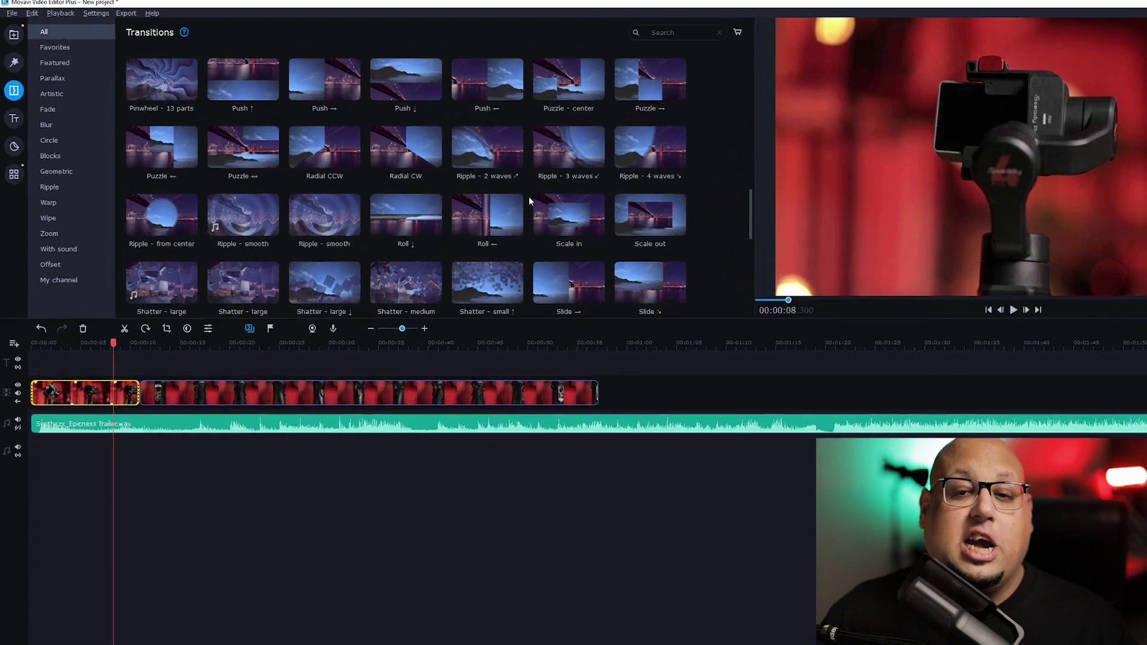
{"action": "scroll", "coordinate": [529, 197], "scroll_direction": "down", "scroll_amount": 10}
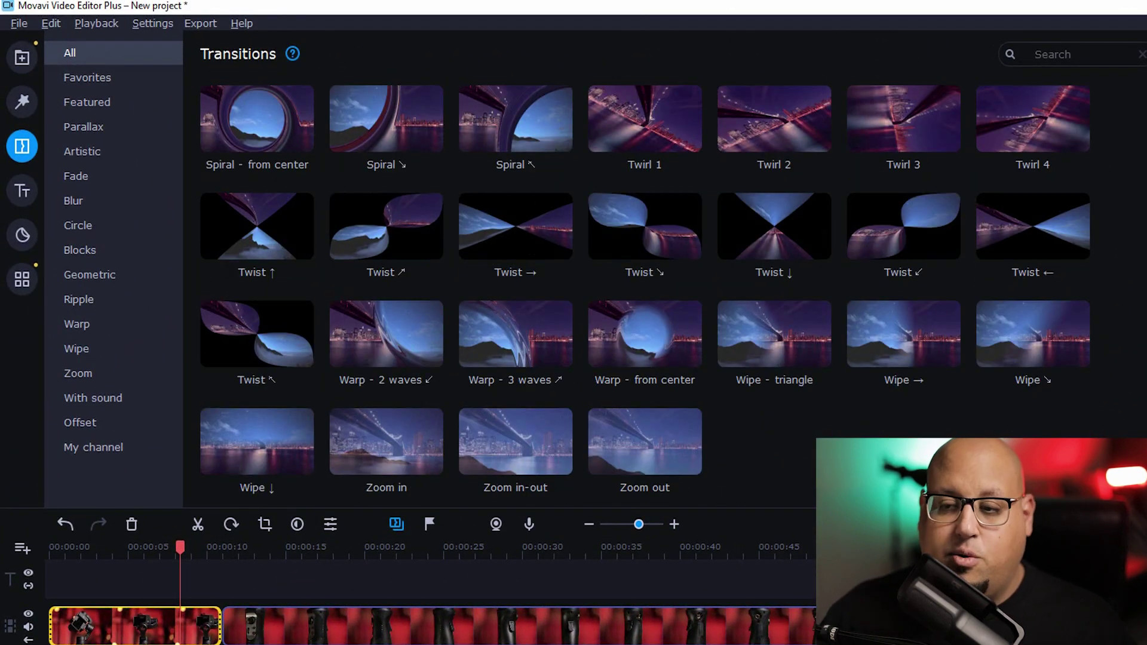
{"action": "scroll", "coordinate": [646, 287], "scroll_direction": "up", "scroll_amount": 15}
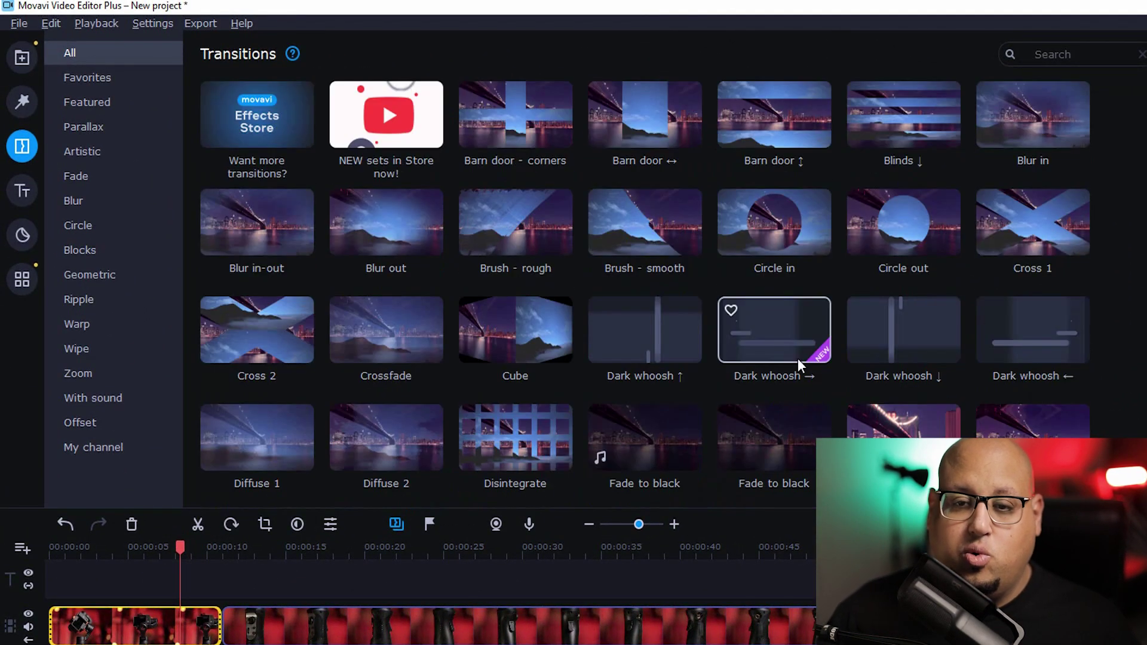
{"action": "left_click", "coordinate": [776, 323]}
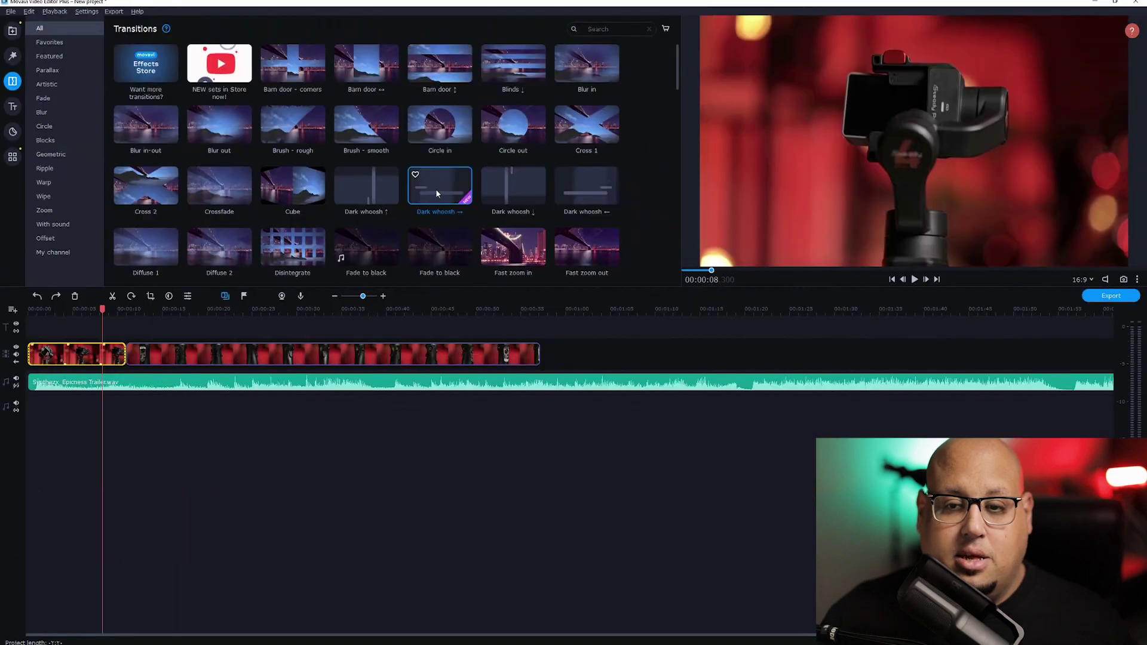
{"action": "left_click_drag", "start_coordinate": [436, 192], "coordinate": [128, 351]}
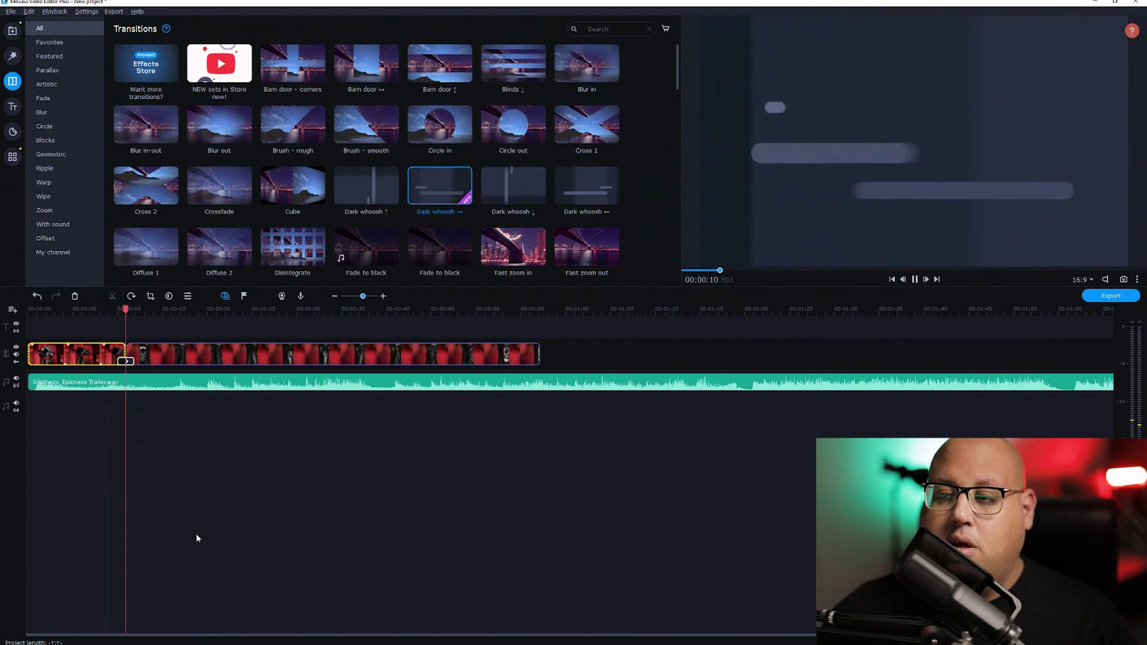
- Stop playback and preview the Brush - rough, Glitch 1 and Offset ↑ transitions
{"action": "left_click", "coordinate": [736, 226]}
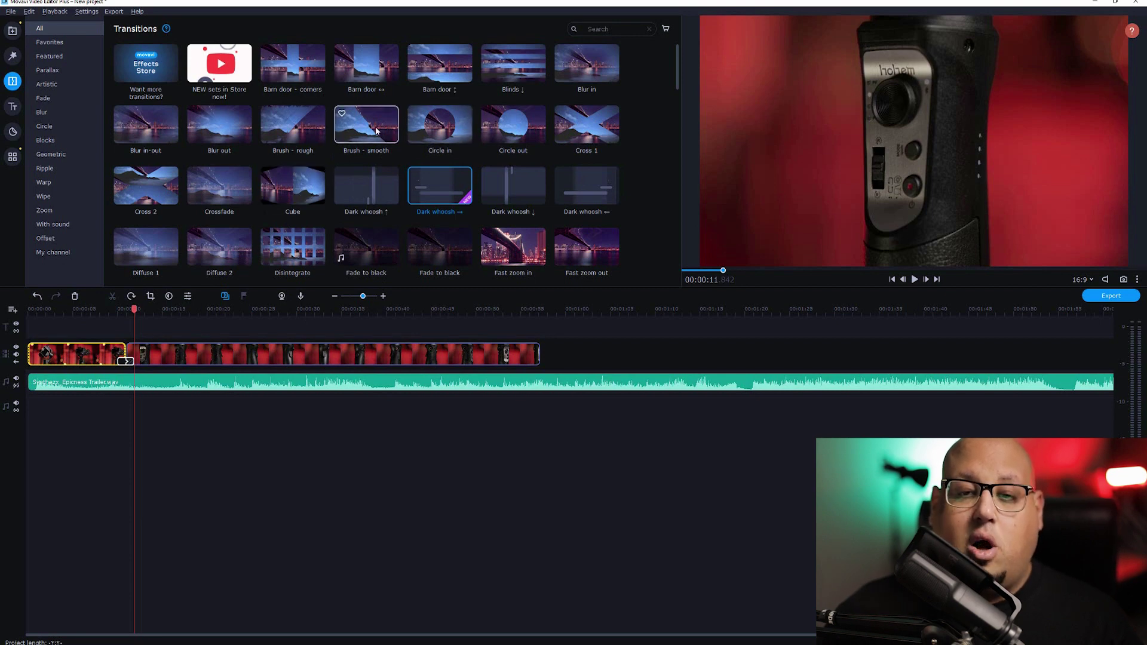
{"action": "left_click", "coordinate": [293, 127]}
{"action": "scroll", "coordinate": [293, 128], "scroll_direction": "down", "scroll_amount": 3}
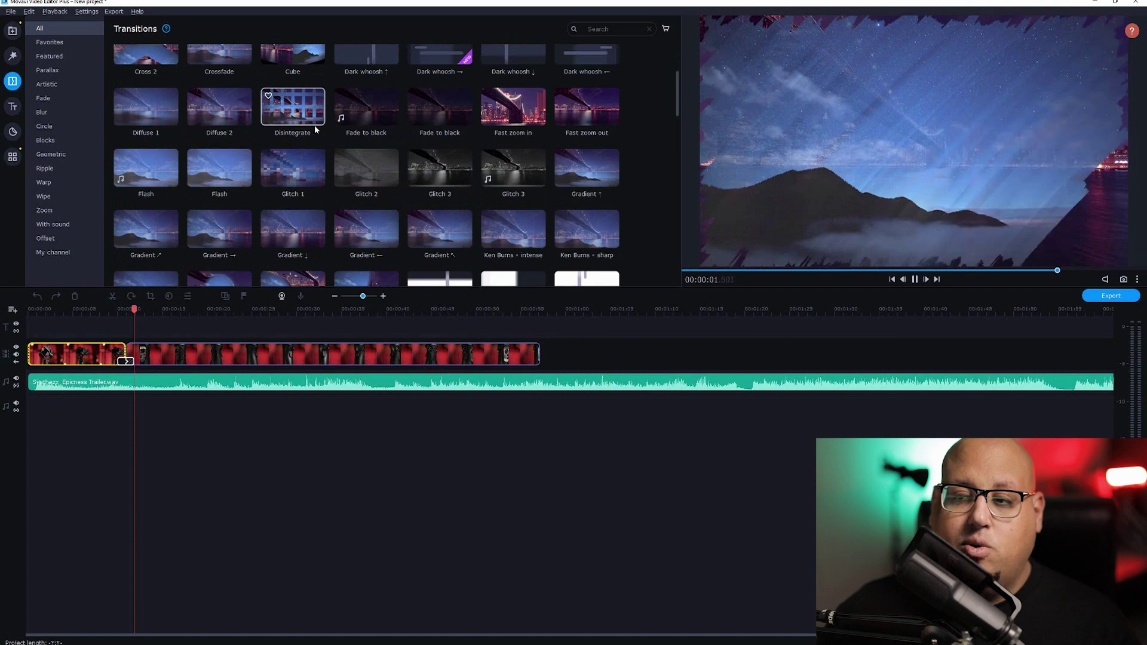
{"action": "left_click", "coordinate": [295, 163]}
{"action": "scroll", "coordinate": [443, 171], "scroll_direction": "down", "scroll_amount": 3}
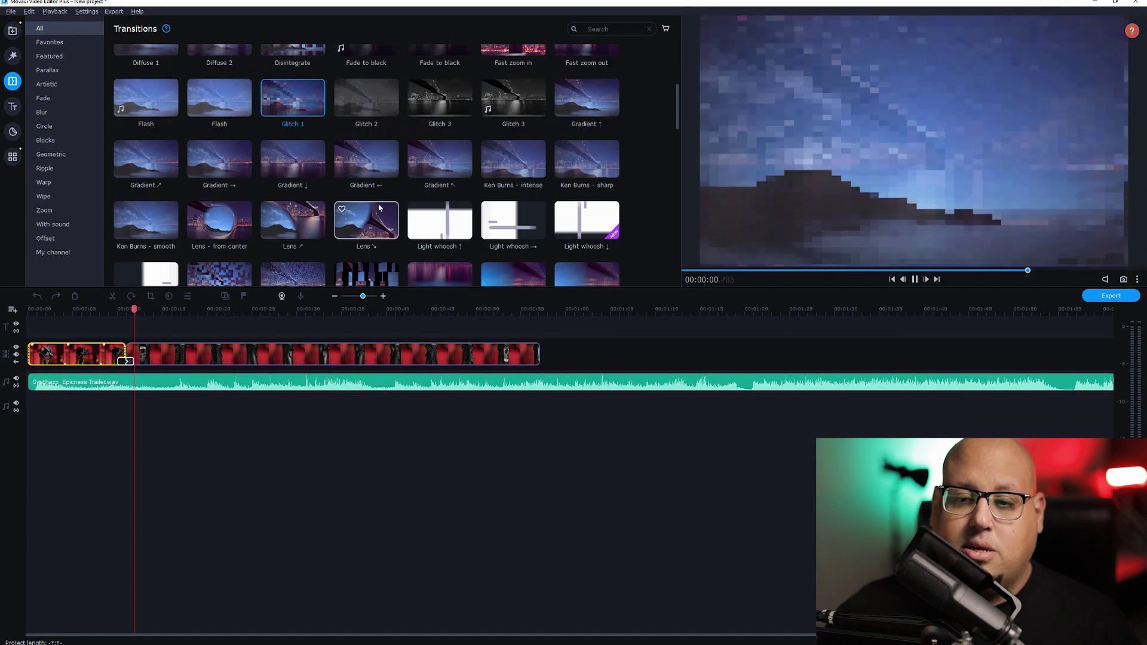
{"action": "left_click", "coordinate": [440, 206]}
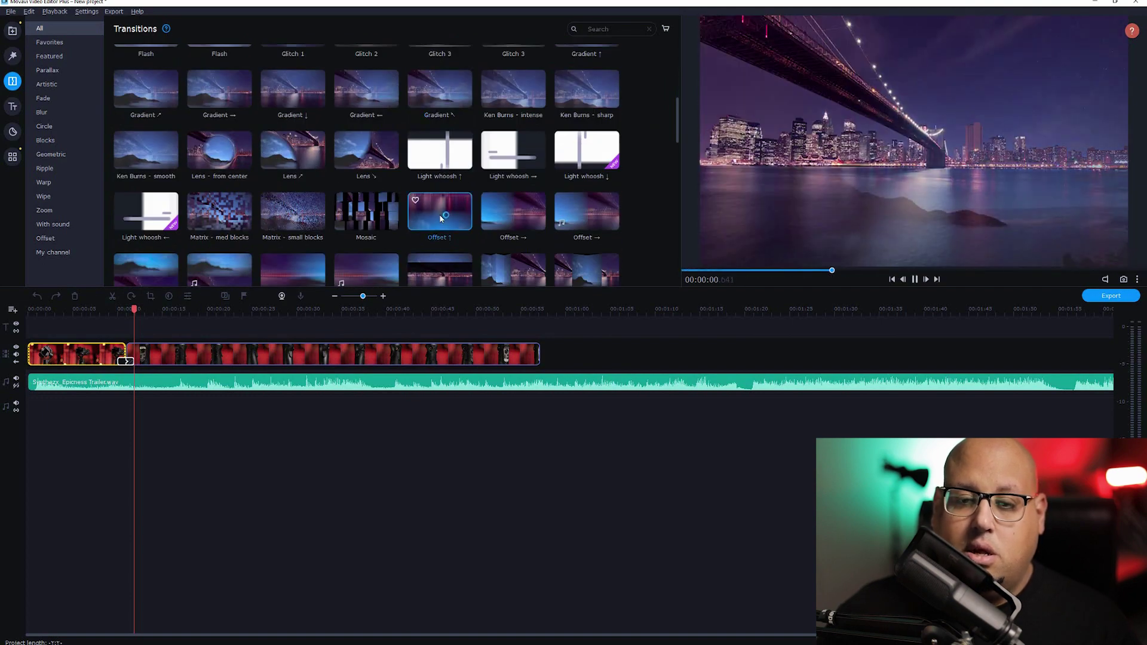
- Place Offset ↑ on the first clip junction and play it back from about 00:00:08.450
{"action": "left_click_drag", "start_coordinate": [440, 219], "coordinate": [127, 352]}
{"action": "left_click", "coordinate": [114, 309]}
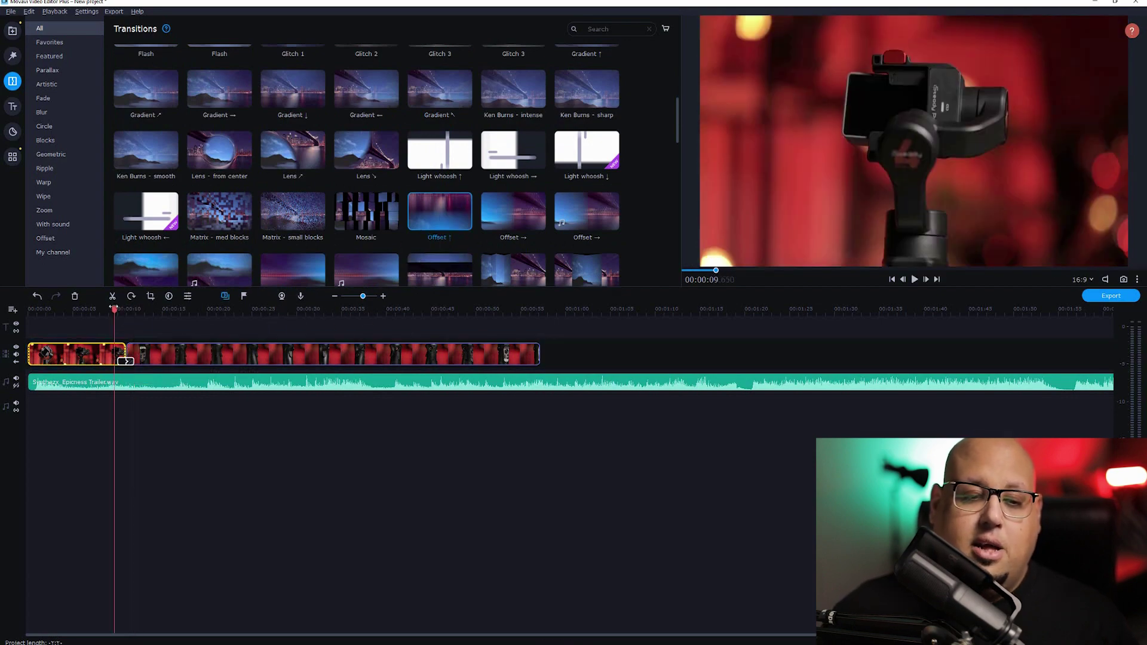
{"action": "left_click", "coordinate": [104, 309]}
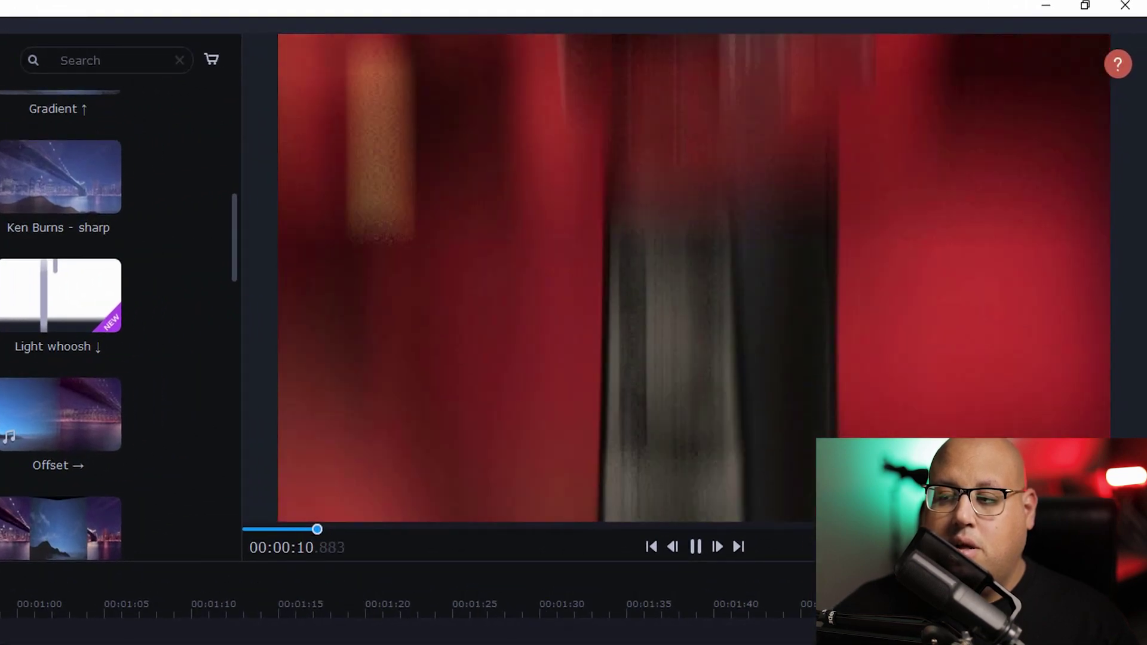
{"action": "key", "text": "space"}
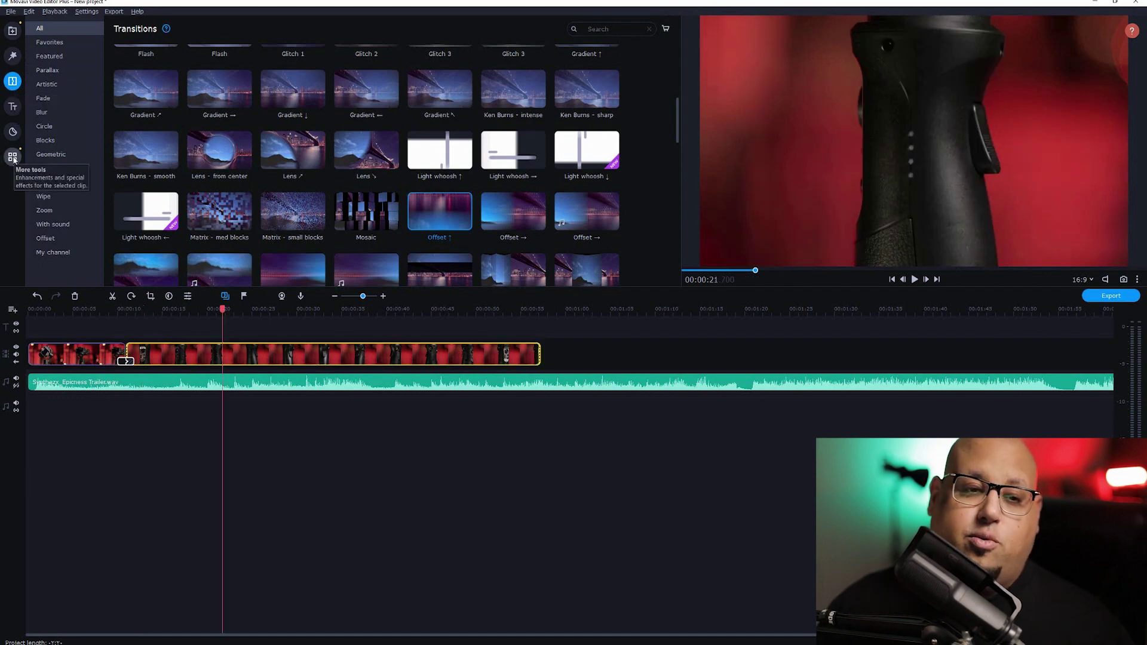
- Apply the Trip to Mars LUT look to the second video clip
{"action": "left_click", "coordinate": [14, 158]}
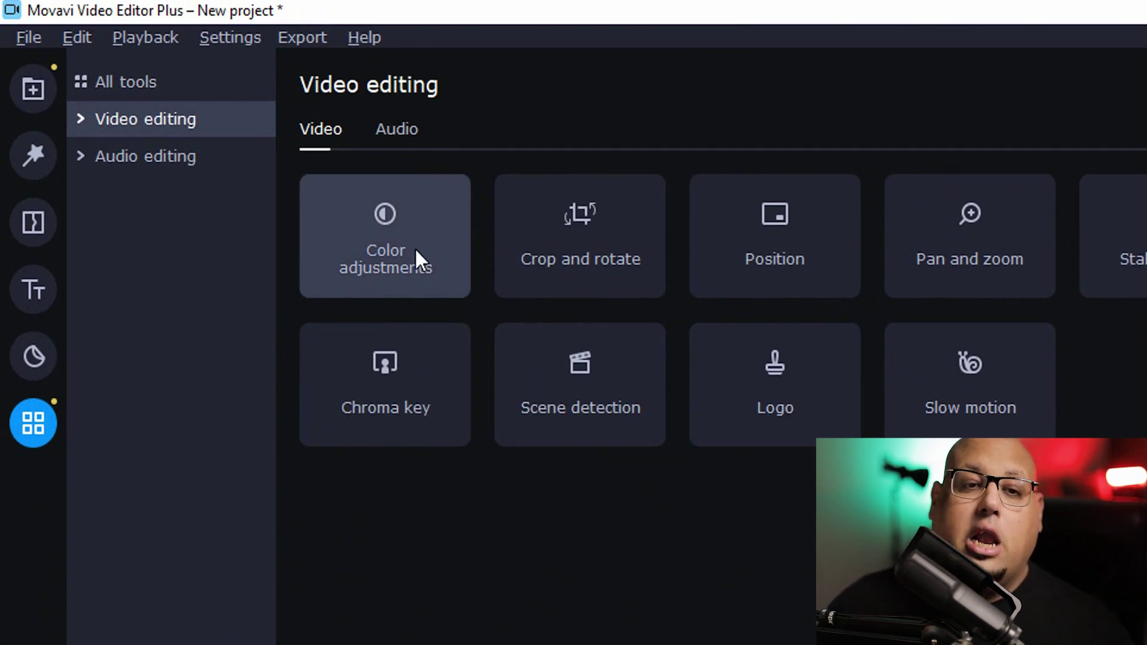
{"action": "left_click", "coordinate": [377, 200]}
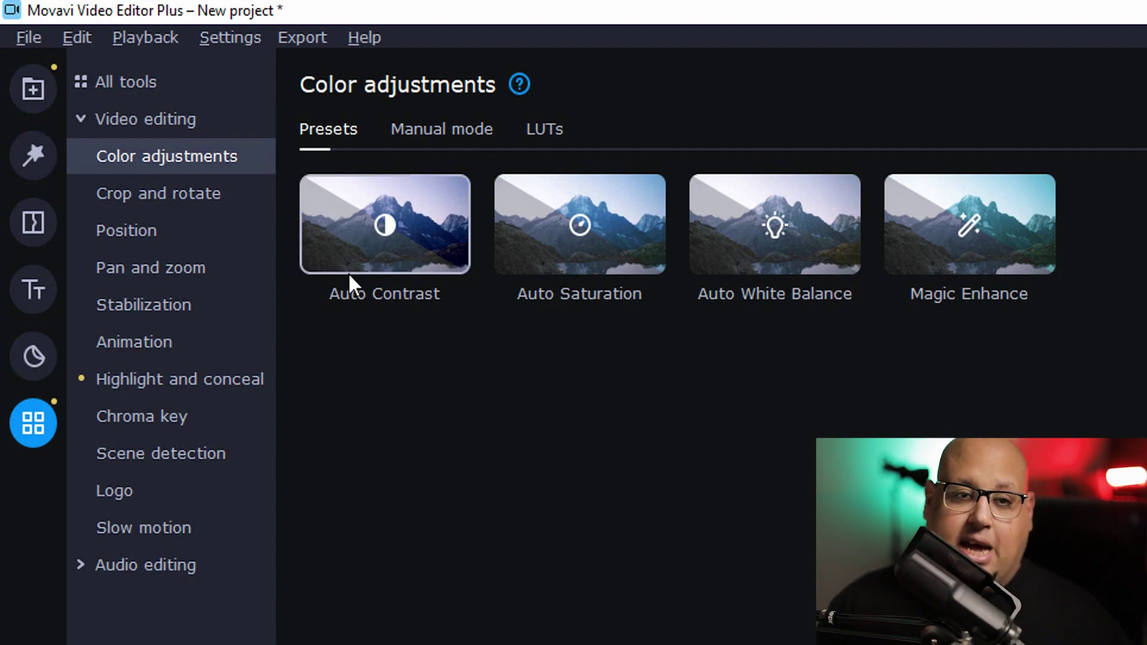
{"action": "left_click", "coordinate": [545, 131]}
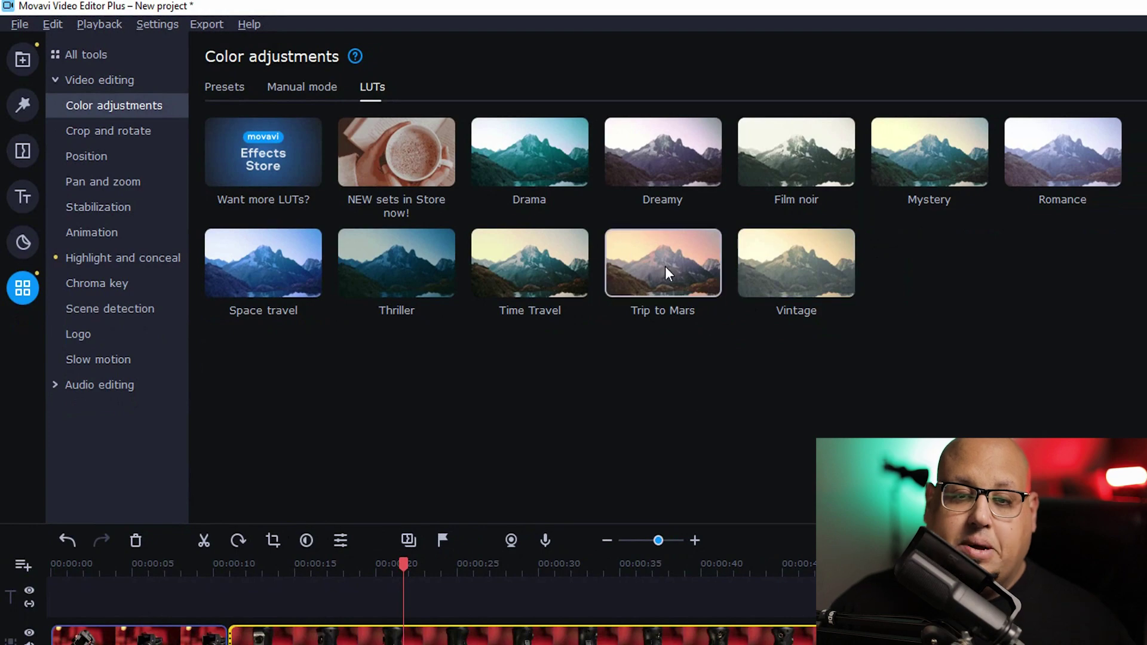
{"action": "left_click", "coordinate": [665, 267]}
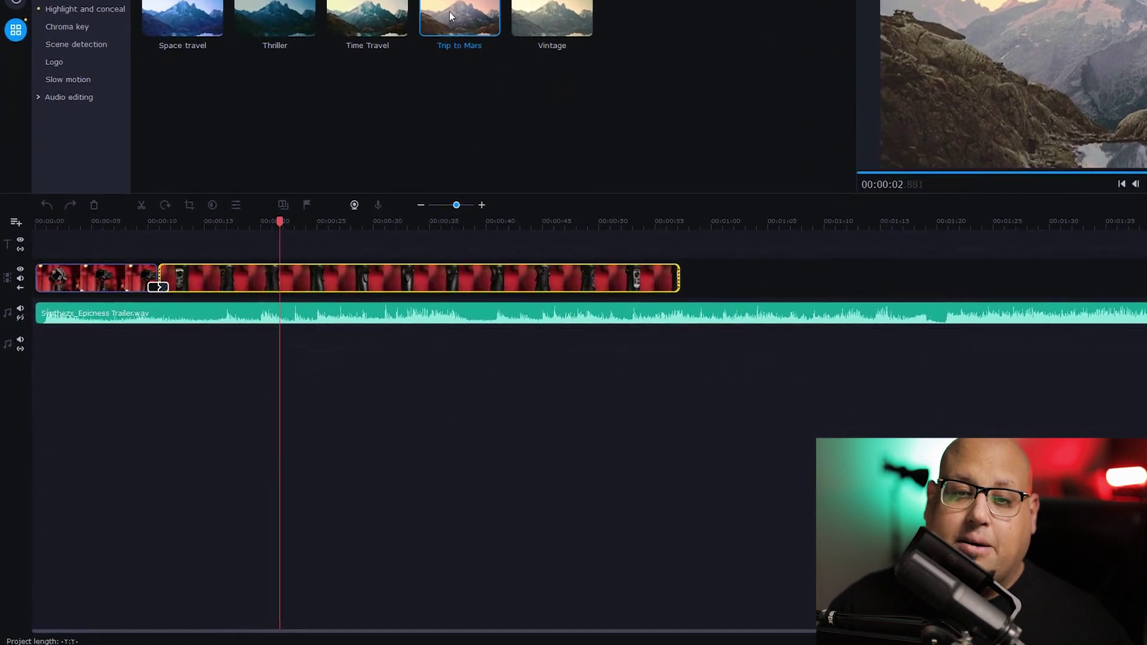
{"action": "left_click_drag", "start_coordinate": [365, 144], "coordinate": [281, 348]}
{"action": "left_click_drag", "start_coordinate": [368, 254], "coordinate": [368, 259]}
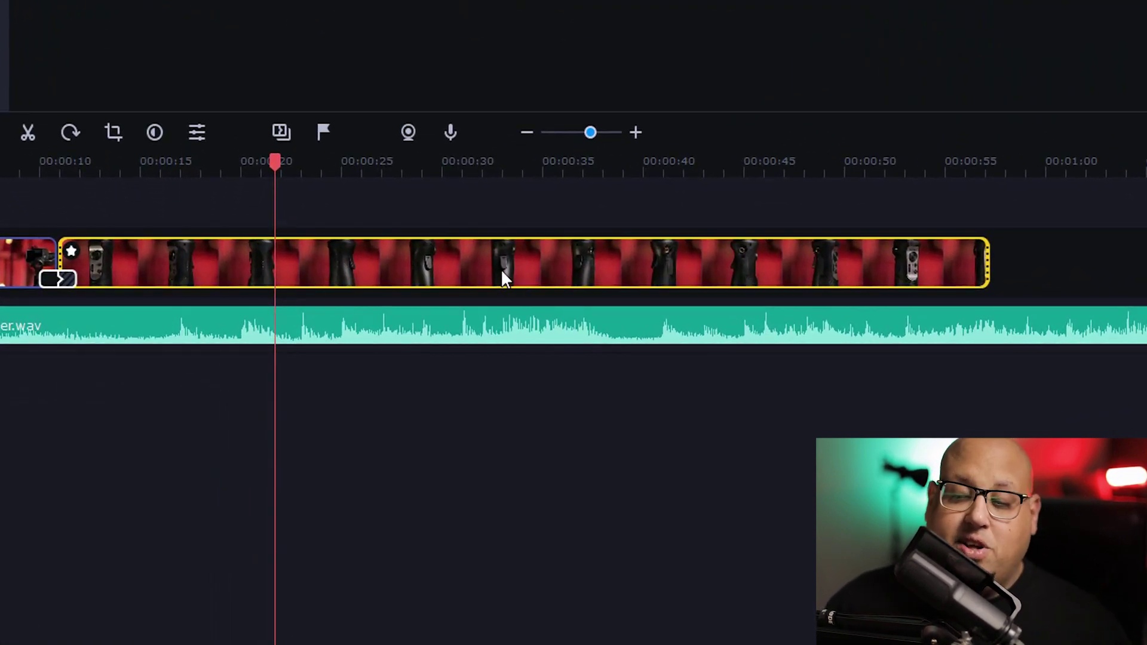
- Delete the Trip to Mars effect from the clip's applied effects
{"action": "left_click", "coordinate": [502, 273]}
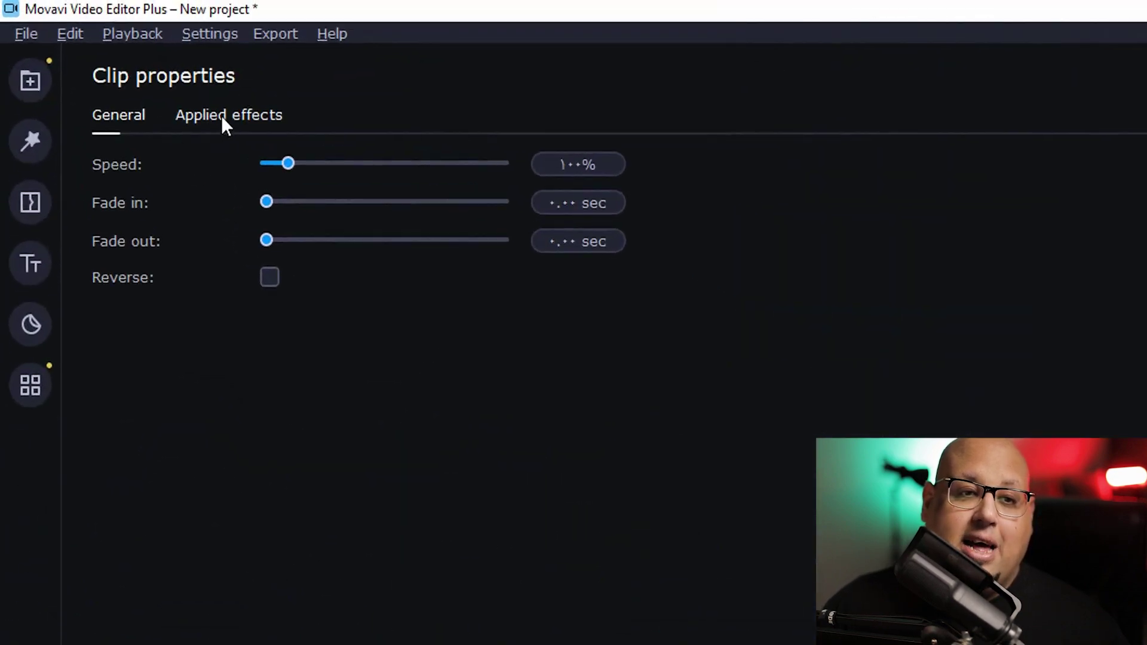
{"action": "left_click", "coordinate": [224, 120]}
{"action": "left_click", "coordinate": [1070, 115]}
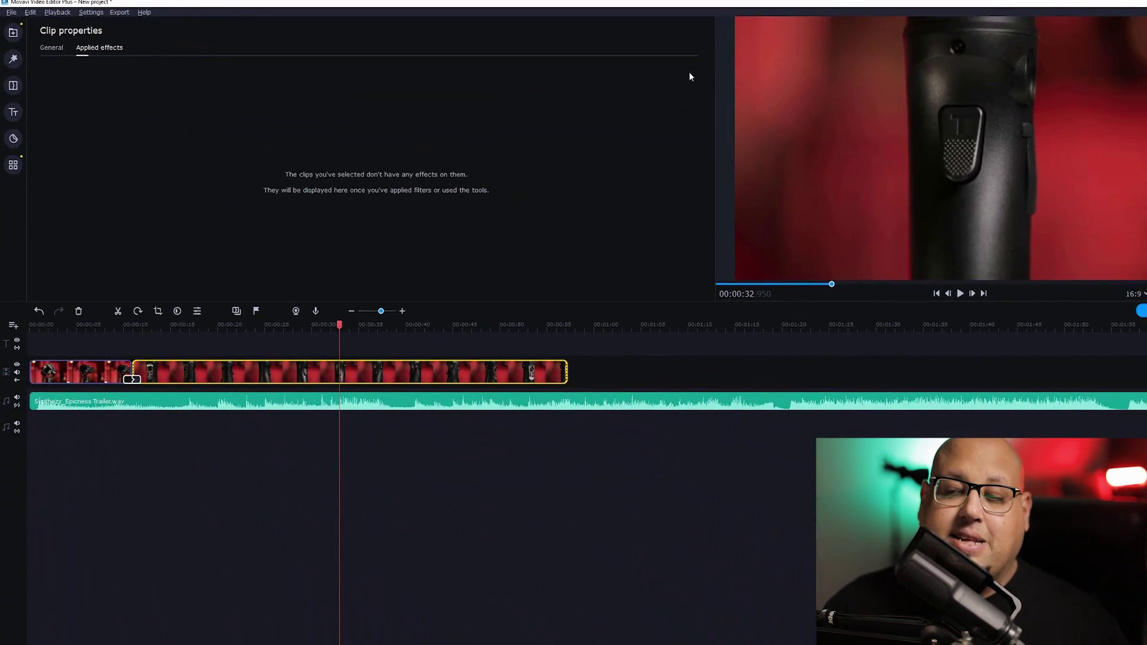
- Open Color adjustments at about 00:00:28 and switch to Manual mode
{"action": "left_click", "coordinate": [13, 157]}
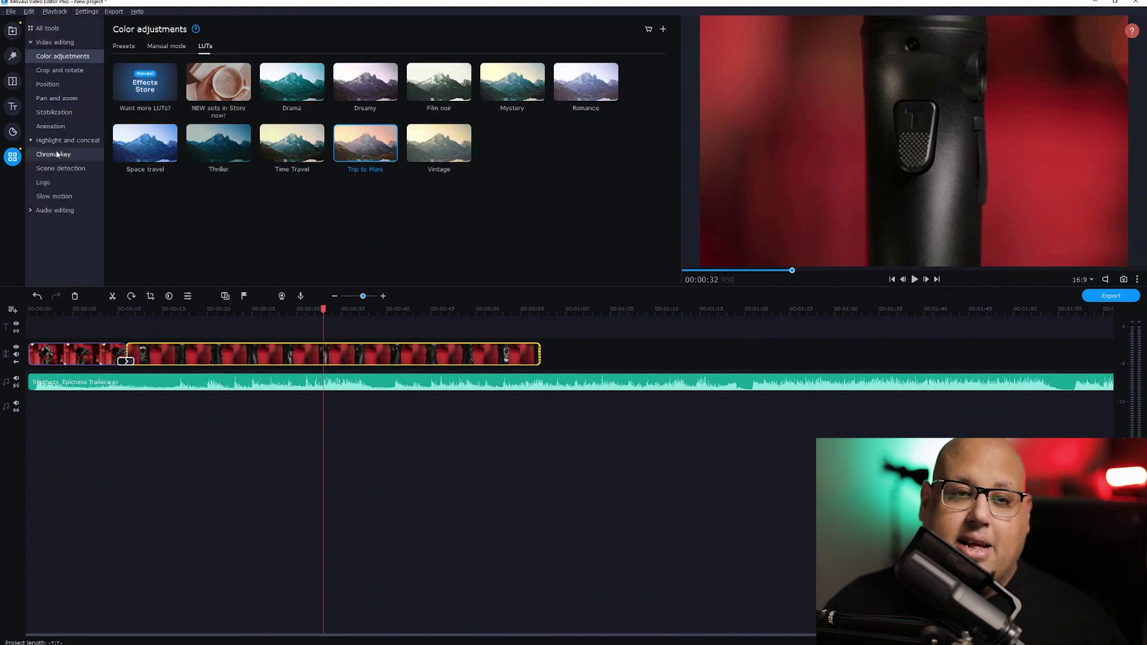
{"action": "left_click", "coordinate": [281, 357]}
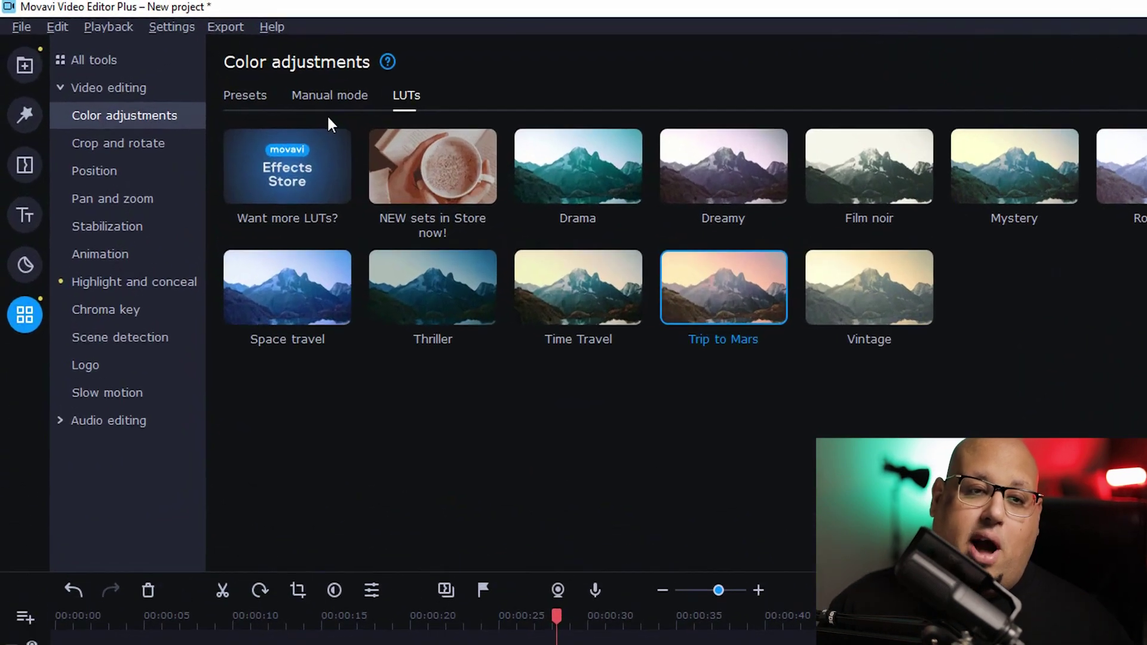
{"action": "left_click", "coordinate": [166, 48]}
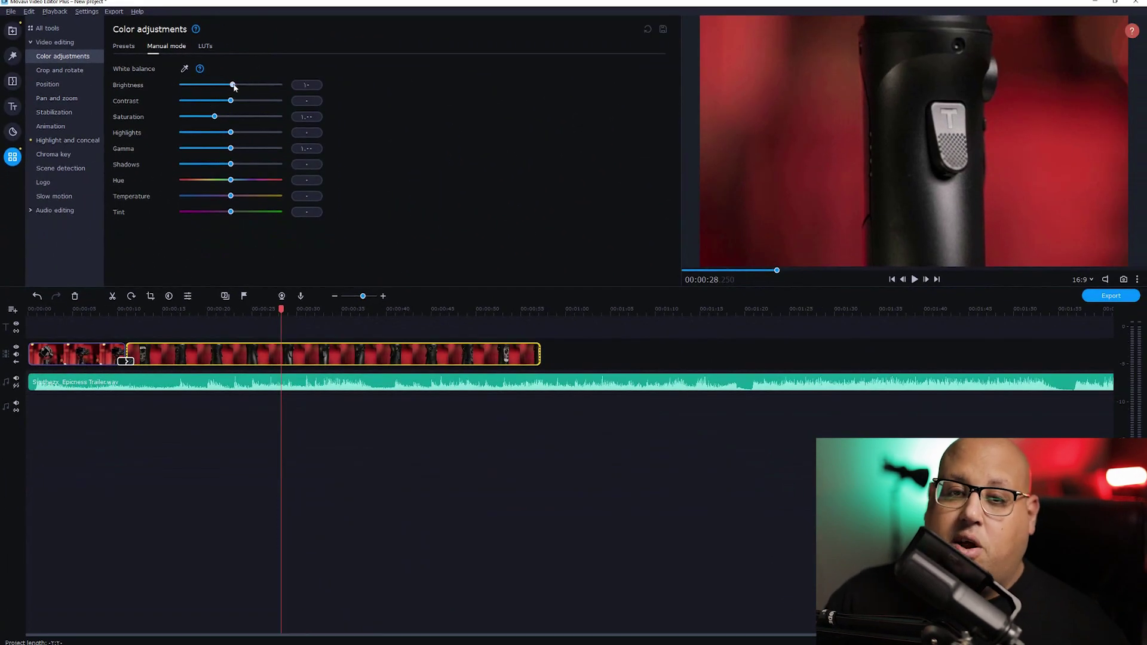
- Raise brightness, set contrast to 14, reset highlights to 0, and shift hue away from red
{"action": "mouse_move", "coordinate": [234, 87]}
{"action": "left_mouse_down"}
{"action": "mouse_move", "coordinate": [248, 85]}
{"action": "mouse_move", "coordinate": [216, 84]}
{"action": "mouse_move", "coordinate": [235, 91]}
{"action": "left_mouse_up"}
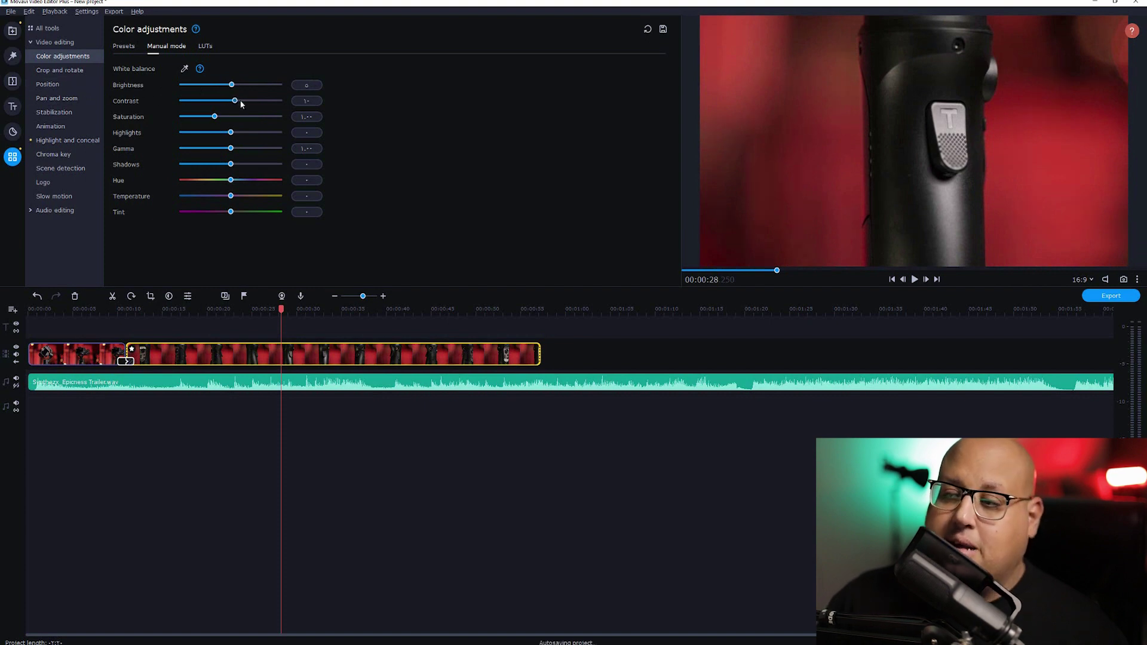
{"action": "left_click_drag", "start_coordinate": [242, 104], "coordinate": [216, 117]}
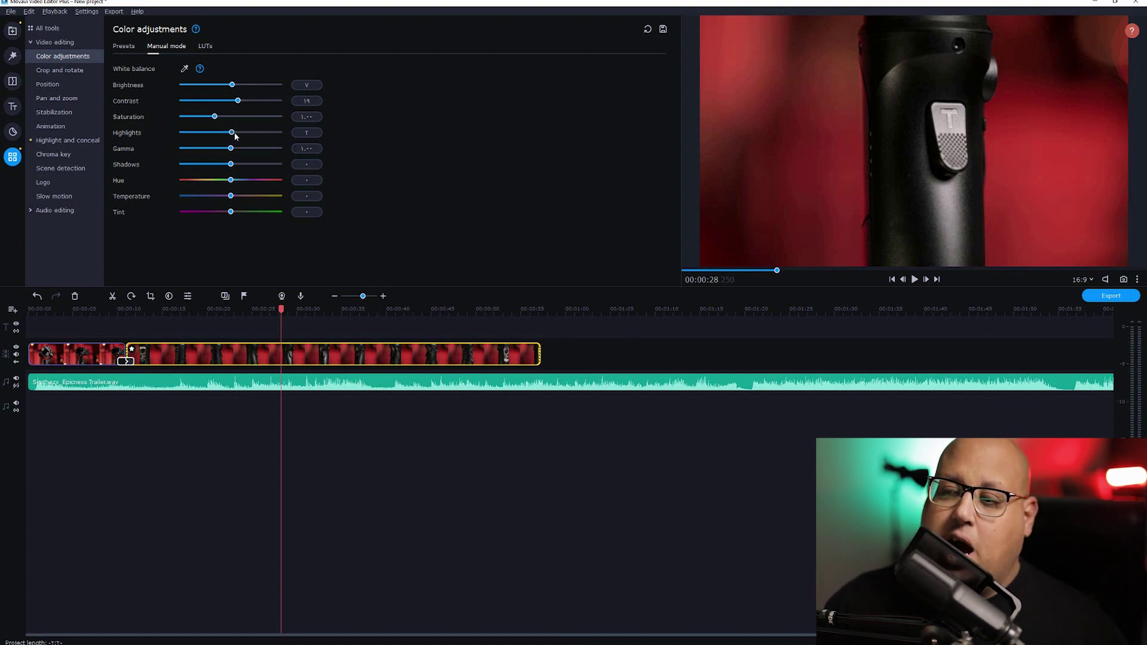
{"action": "mouse_move", "coordinate": [243, 135]}
{"action": "left_mouse_down"}
{"action": "mouse_move", "coordinate": [231, 136]}
{"action": "mouse_move", "coordinate": [242, 150]}
{"action": "left_mouse_up"}
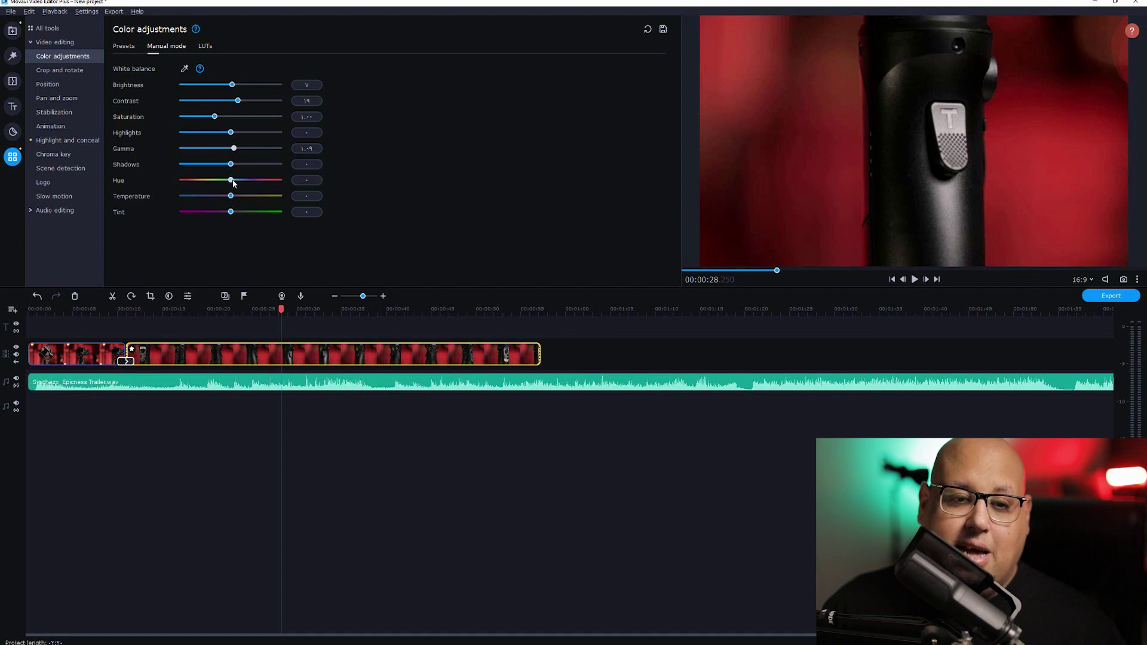
{"action": "left_click_drag", "start_coordinate": [236, 183], "coordinate": [261, 185]}
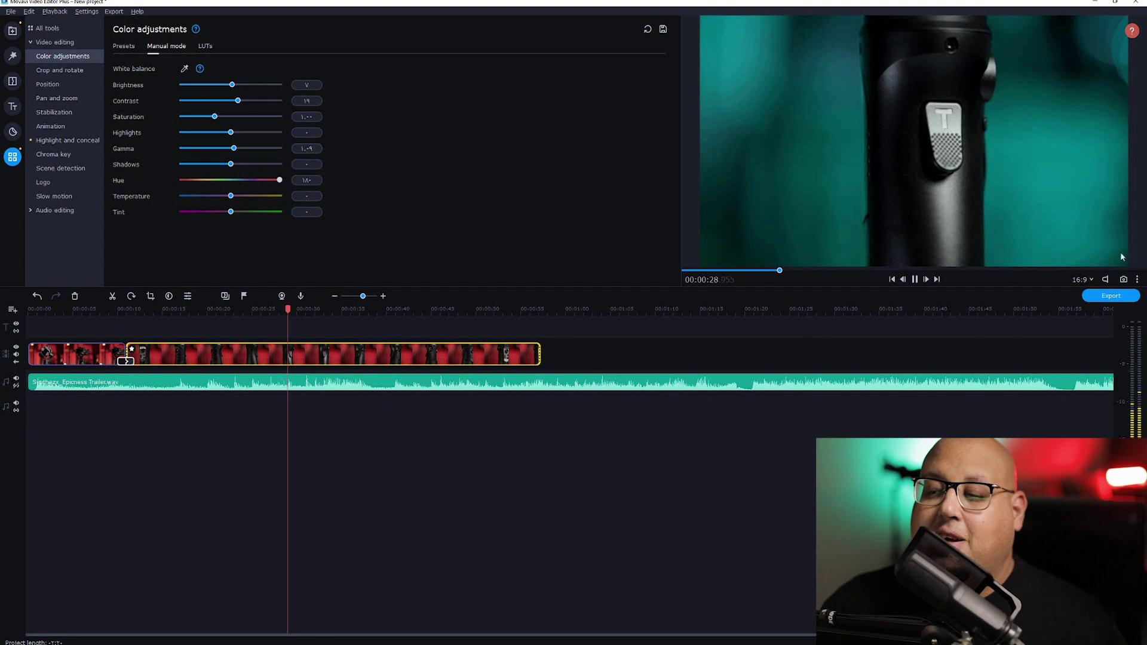
- Deselect the clip and play back the graded footage to preview the teal look
{"action": "mouse_move", "coordinate": [1107, 280]}
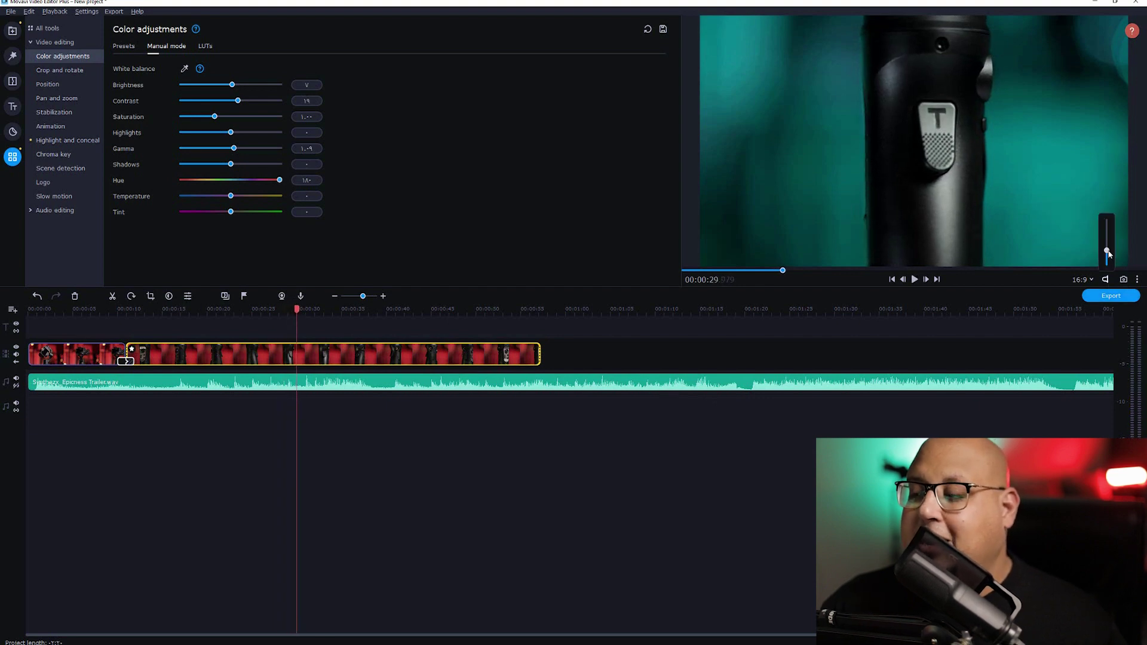
{"action": "left_click", "coordinate": [1002, 350]}
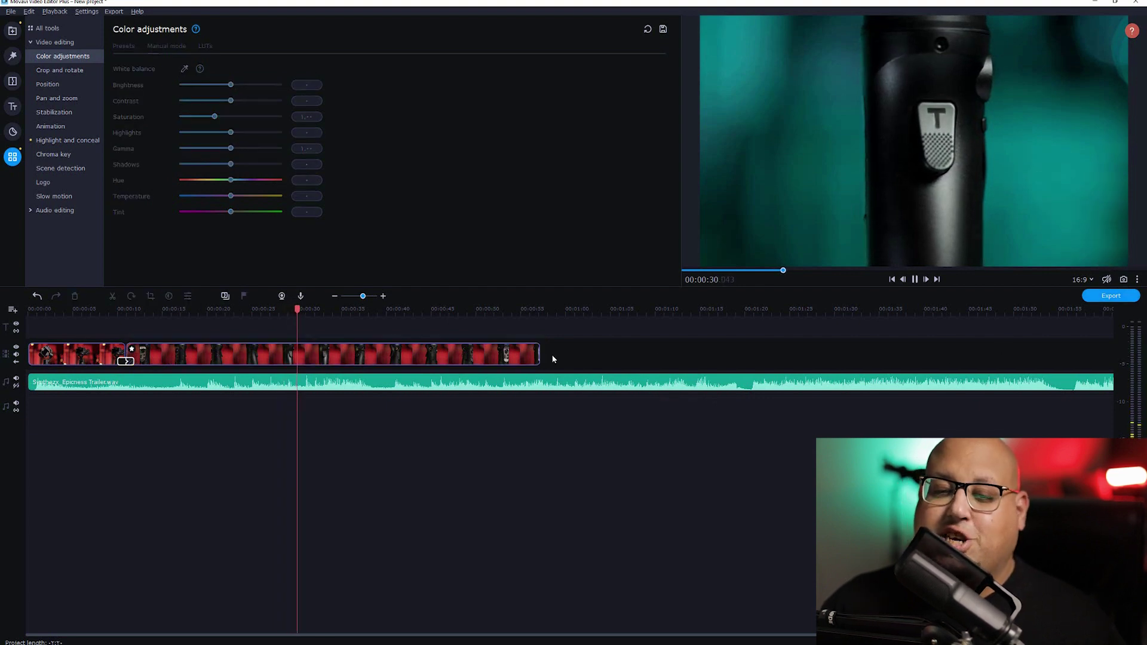
{"action": "key", "text": "space"}
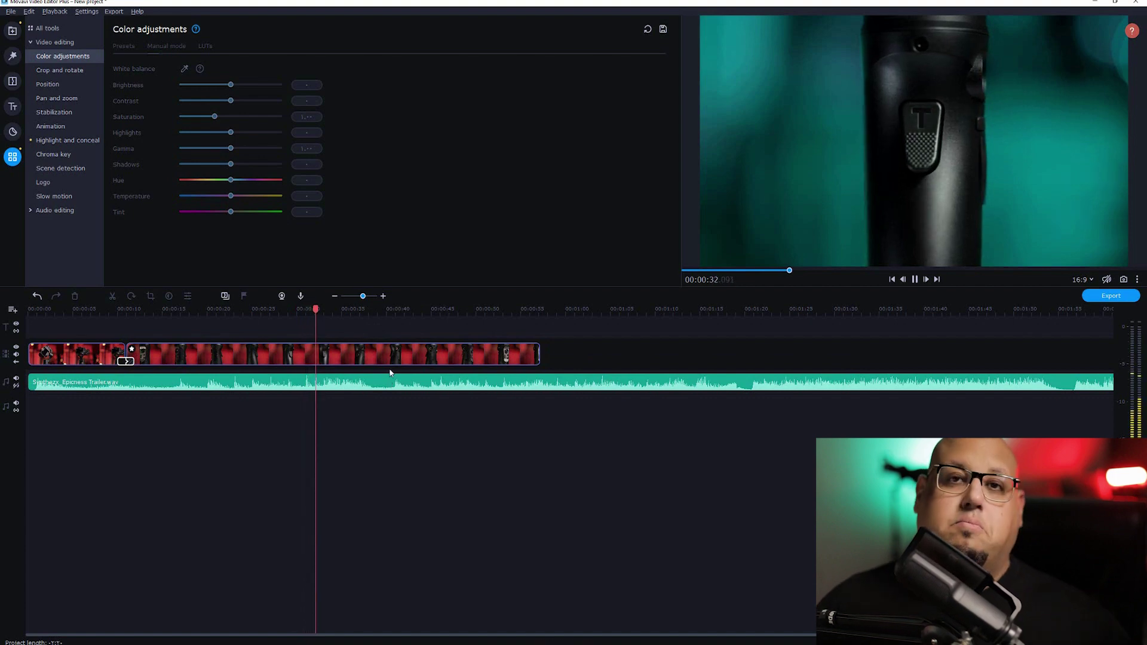
{"action": "key", "text": "space"}
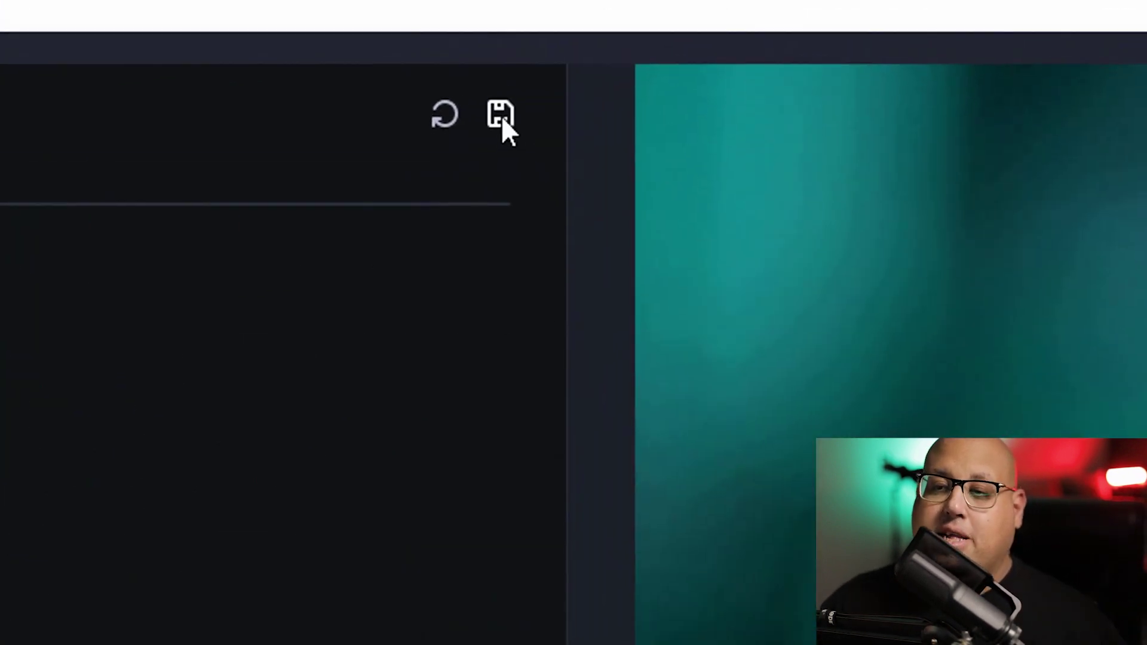
- Save the current colour adjustments as a preset named hohem
{"action": "left_click", "coordinate": [663, 28]}
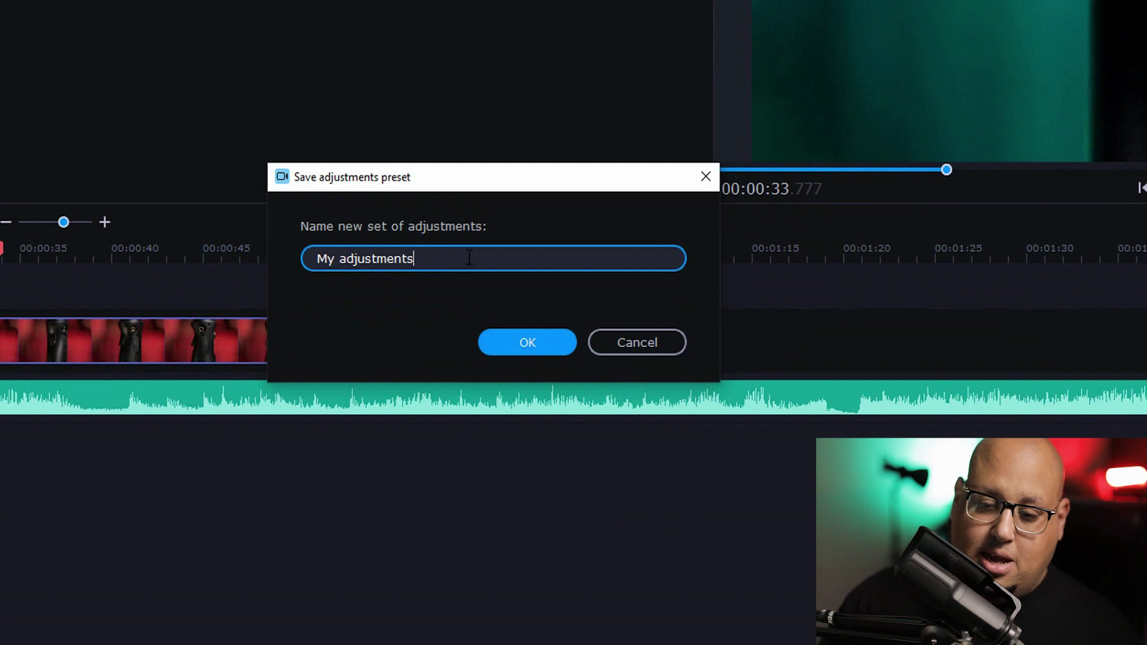
{"action": "left_click_drag", "start_coordinate": [469, 257], "coordinate": [125, 226]}
{"action": "type", "text": "hohem"}
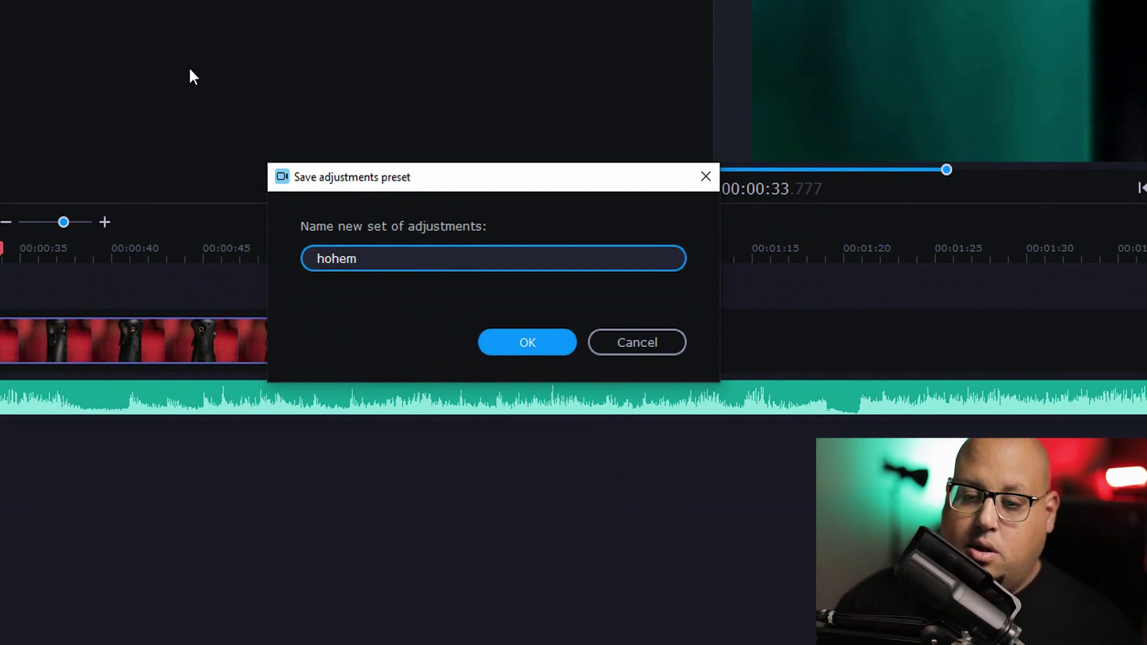
{"action": "left_click", "coordinate": [530, 345]}
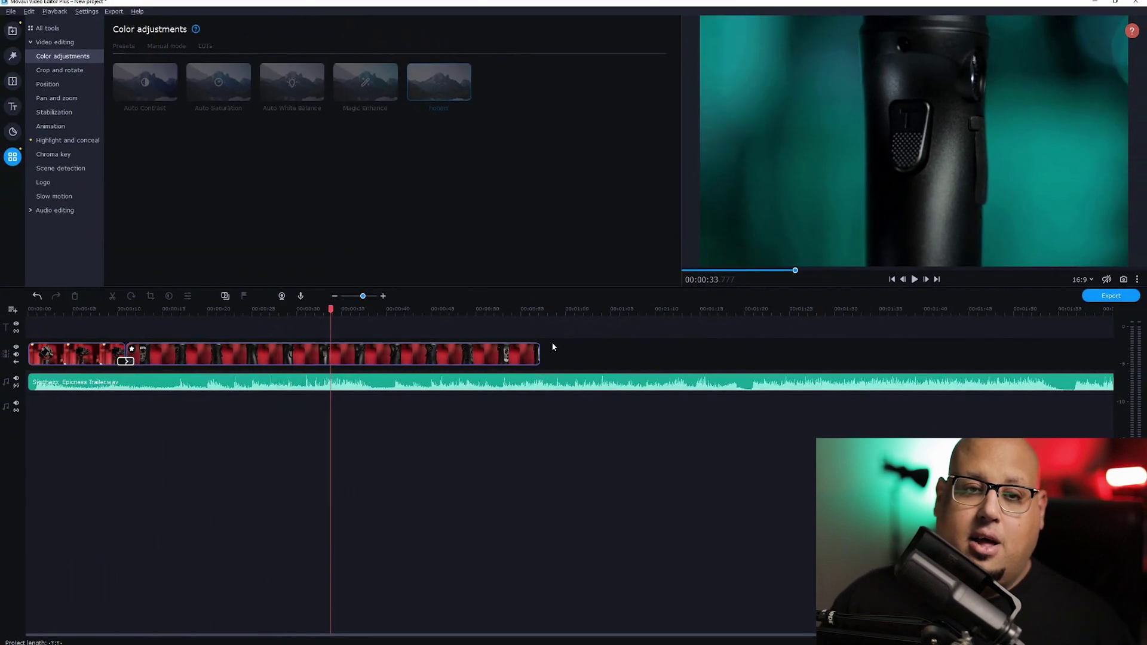
- Apply the hohem preset to the first clip on the timeline
{"action": "left_click", "coordinate": [55, 353]}
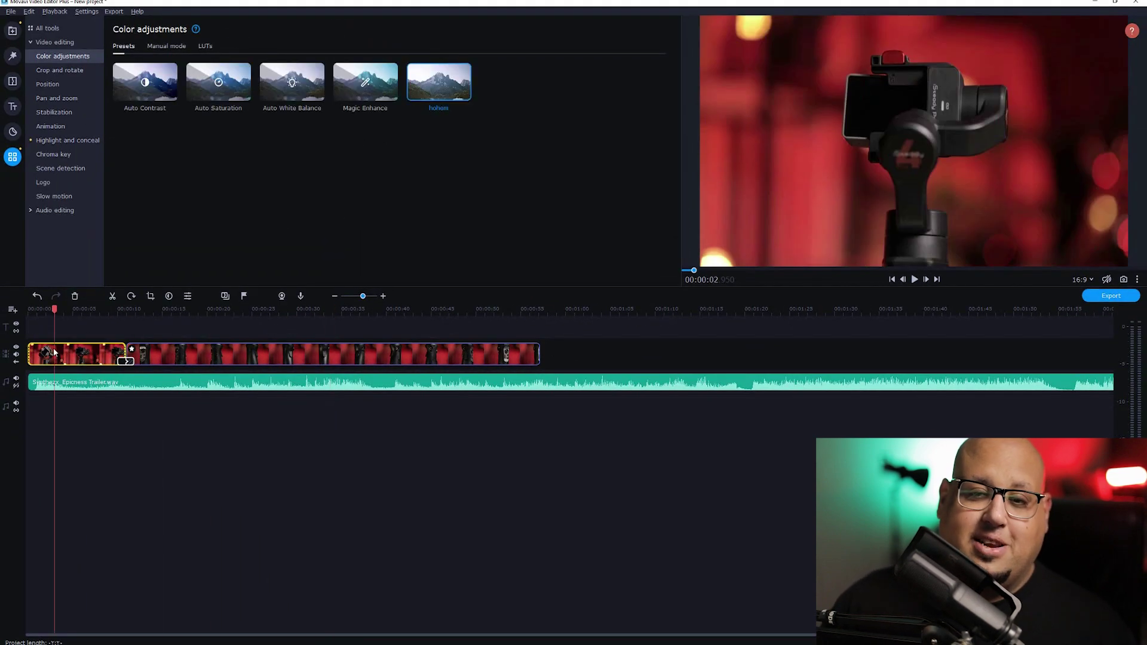
{"action": "left_click", "coordinate": [166, 46]}
{"action": "left_click", "coordinate": [124, 46]}
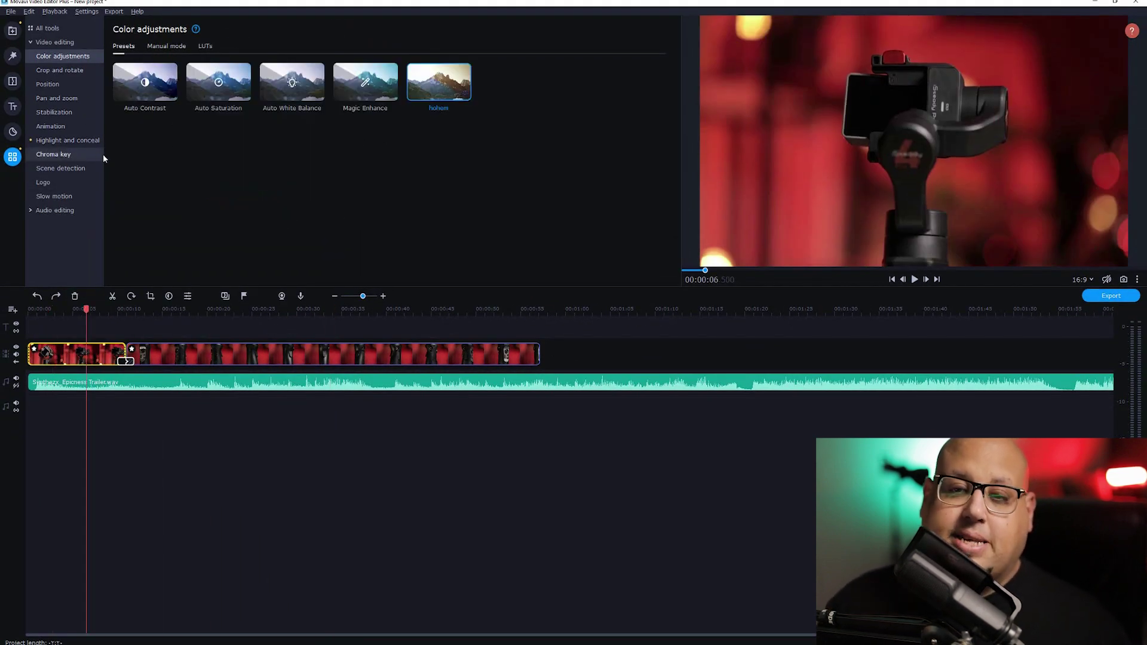
{"action": "mouse_move", "coordinate": [465, 97]}
{"action": "left_click_drag", "start_coordinate": [439, 84], "coordinate": [54, 357]}
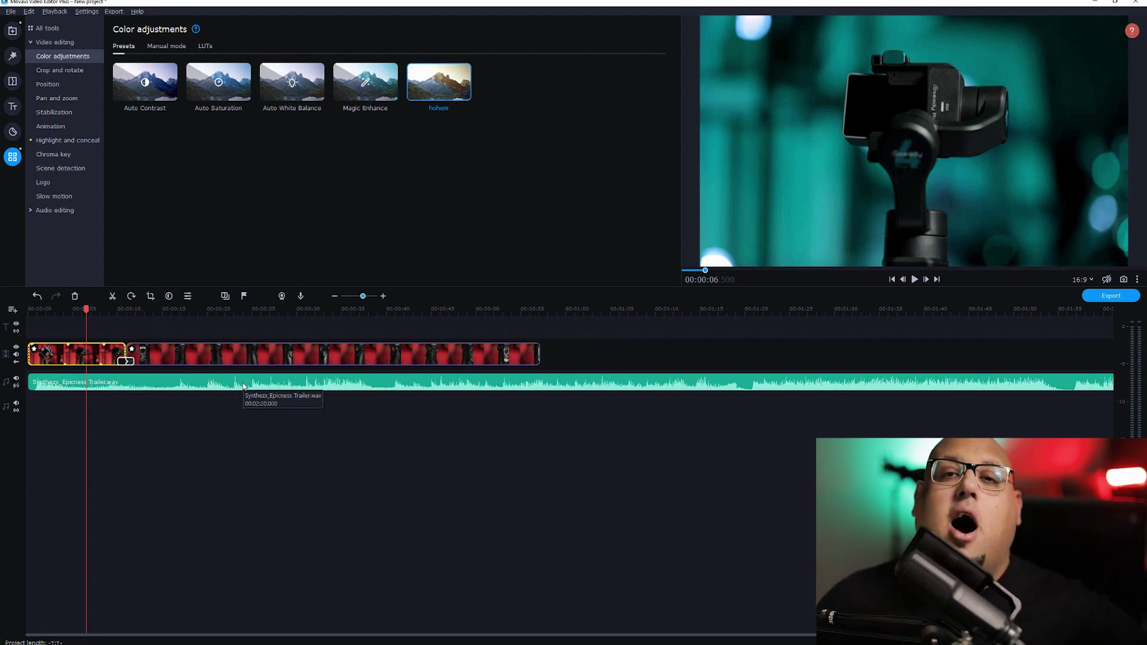
- Add 3V4A6524.MOV to the timeline end and delete its detached audio
{"action": "left_click", "coordinate": [11, 29]}
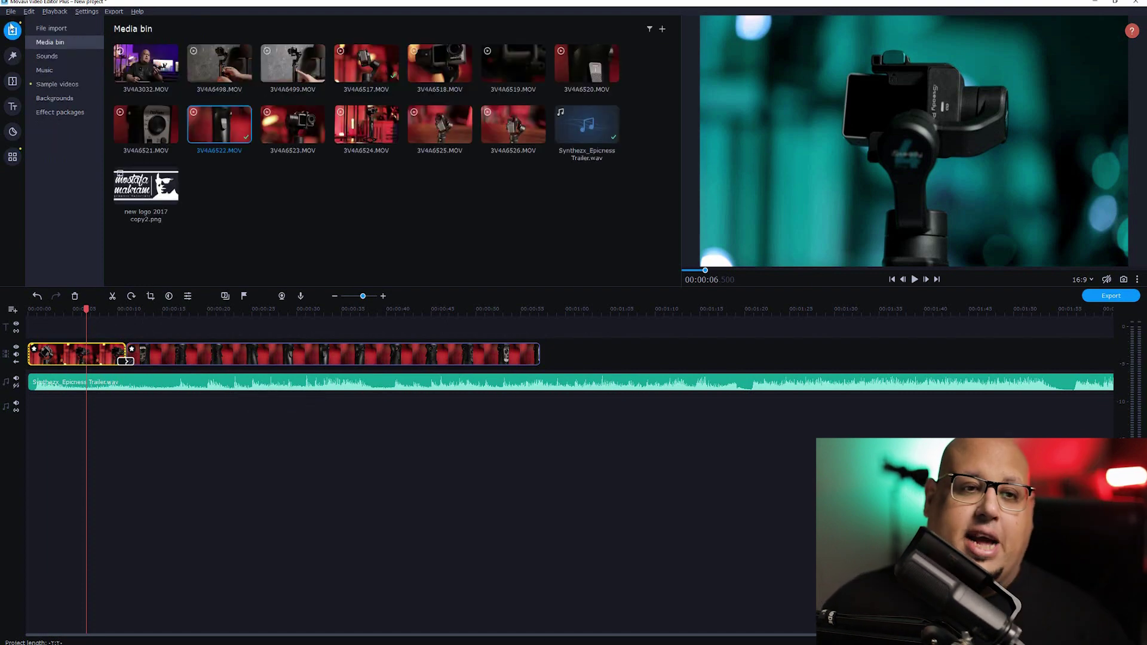
{"action": "left_click_drag", "start_coordinate": [367, 127], "coordinate": [603, 364]}
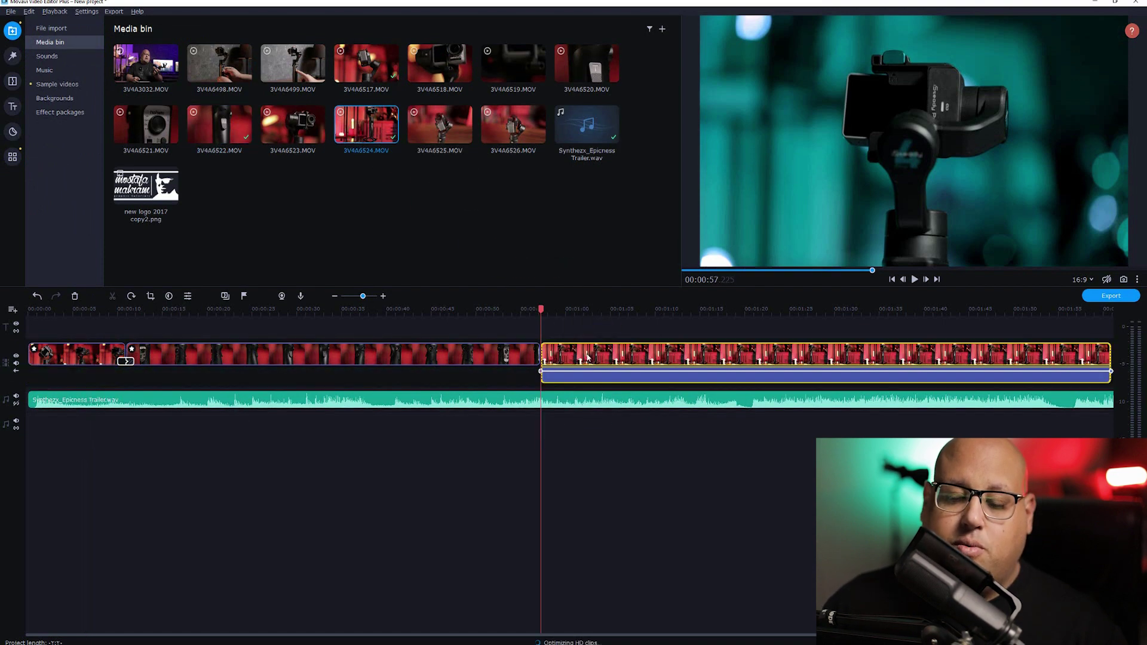
{"action": "left_click", "coordinate": [587, 358]}
{"action": "right_click", "coordinate": [587, 357]}
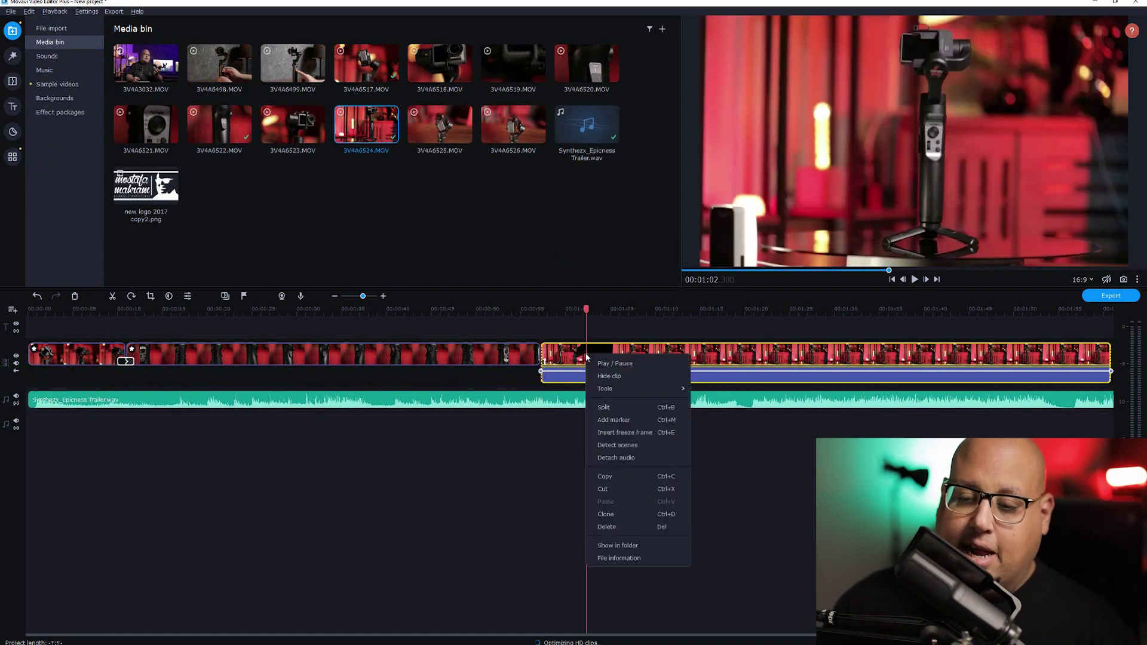
{"action": "left_click", "coordinate": [627, 460]}
{"action": "left_click", "coordinate": [614, 407]}
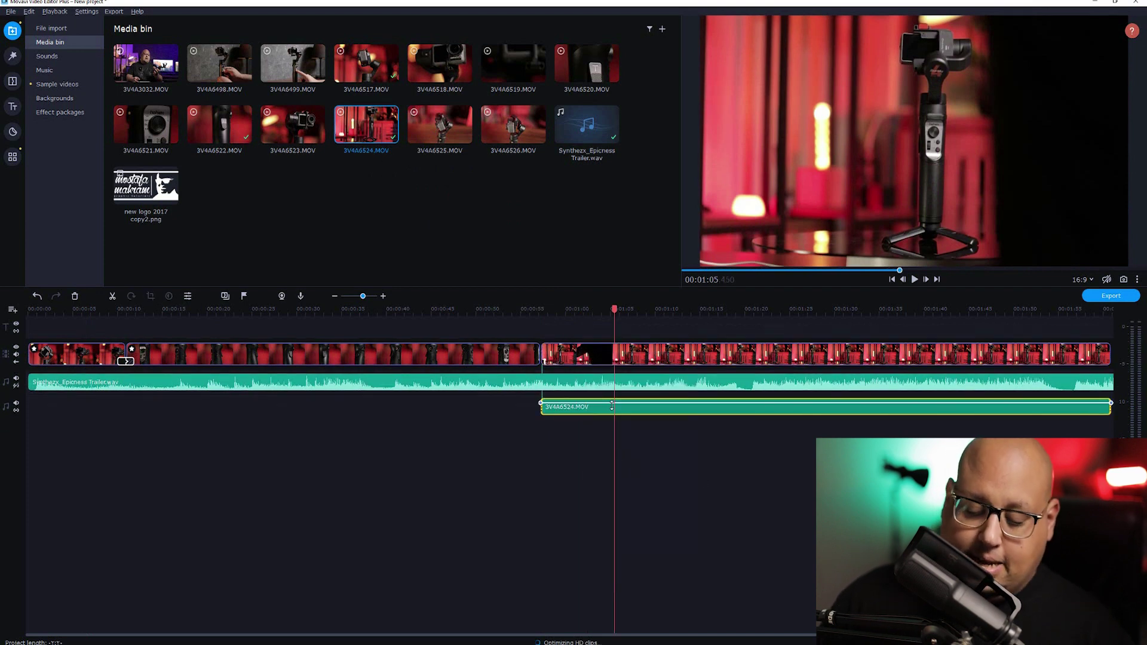
{"action": "left_click", "coordinate": [605, 412]}
{"action": "key", "text": "Delete"}
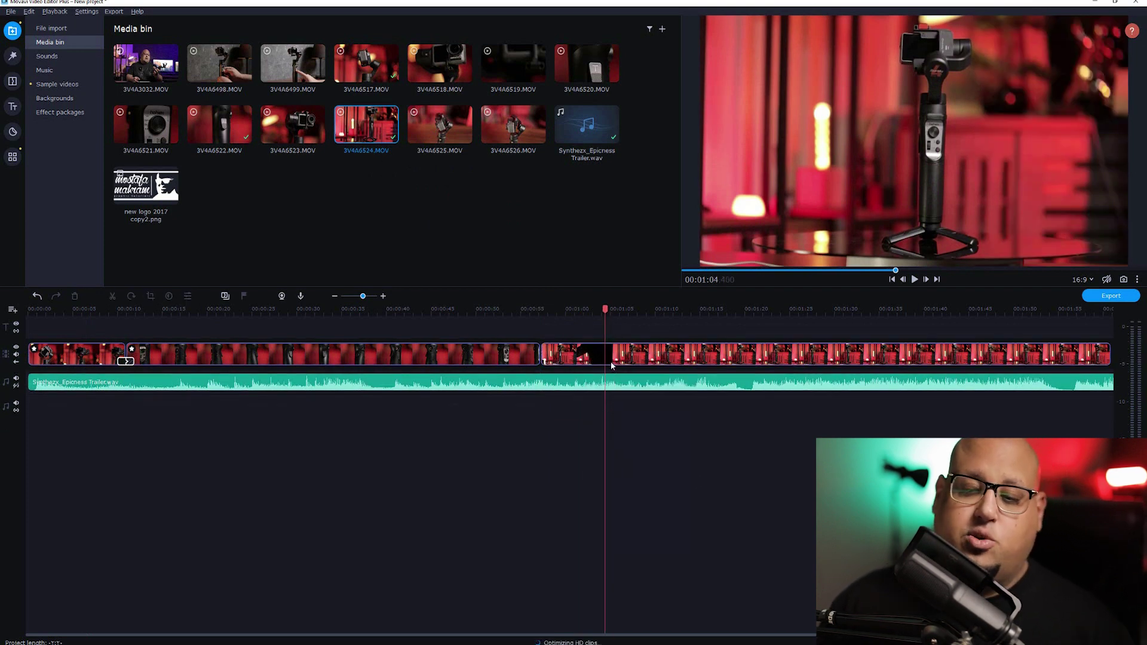
- Apply the hohem colour preset to the new 3V4A6524.MOV clip
{"action": "left_click", "coordinate": [623, 356]}
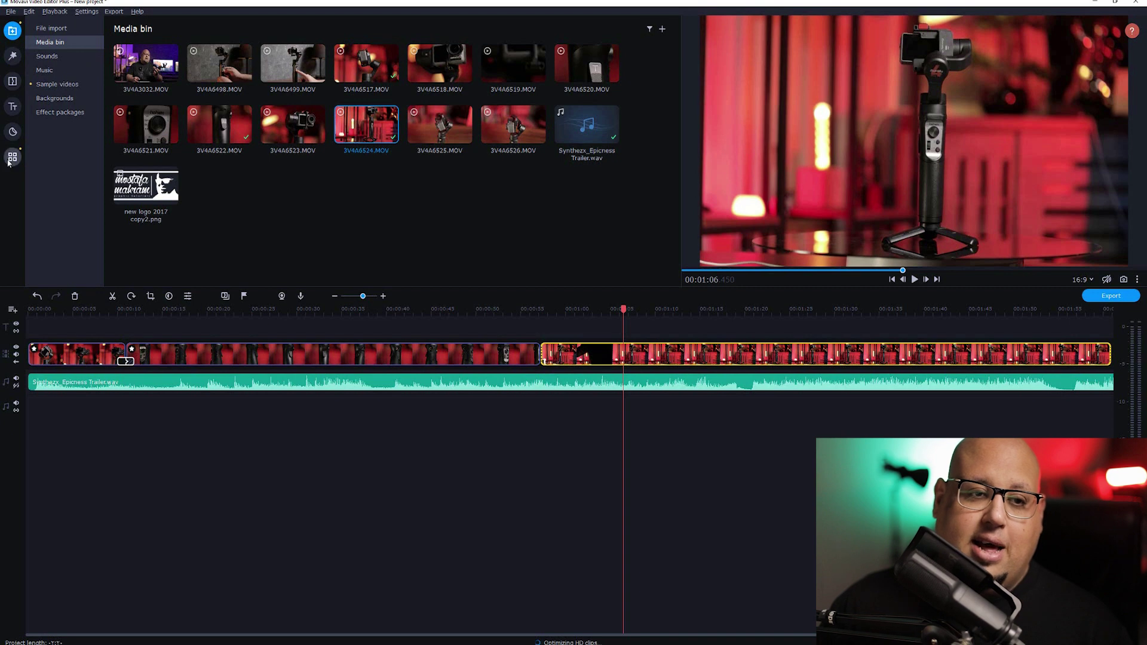
{"action": "left_click", "coordinate": [13, 157]}
{"action": "left_click_drag", "start_coordinate": [439, 82], "coordinate": [658, 358]}
- Review the graded clip from 01:10 to 01:31, then return the preview to 00:04
{"action": "left_click", "coordinate": [659, 359]}
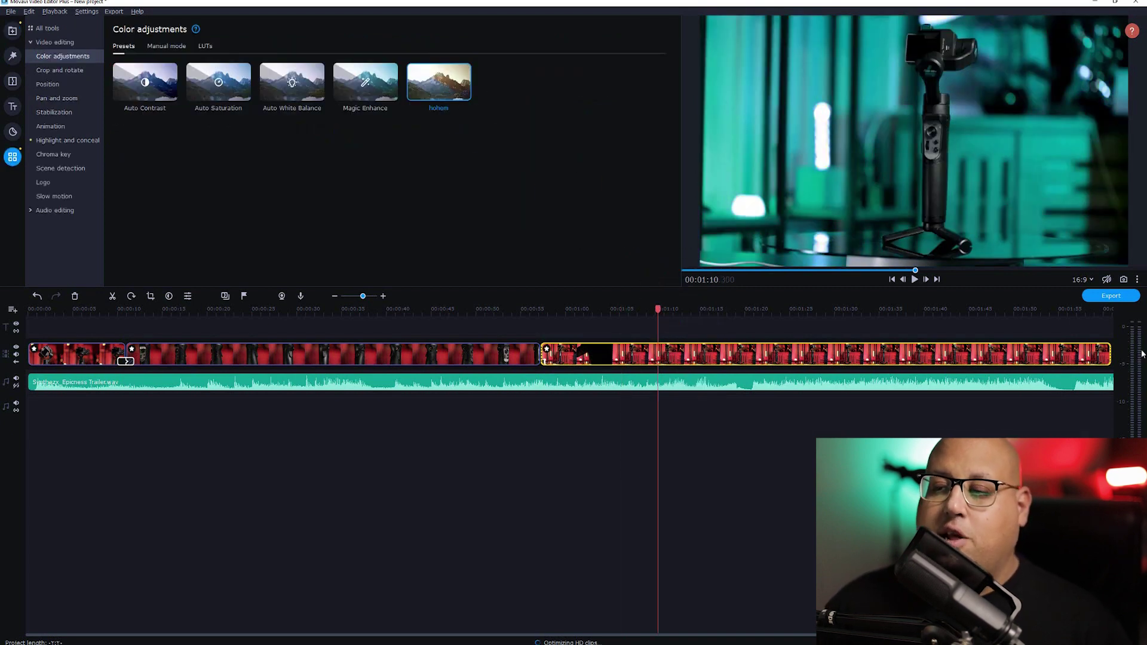
{"action": "left_click", "coordinate": [734, 308]}
{"action": "left_click", "coordinate": [814, 310]}
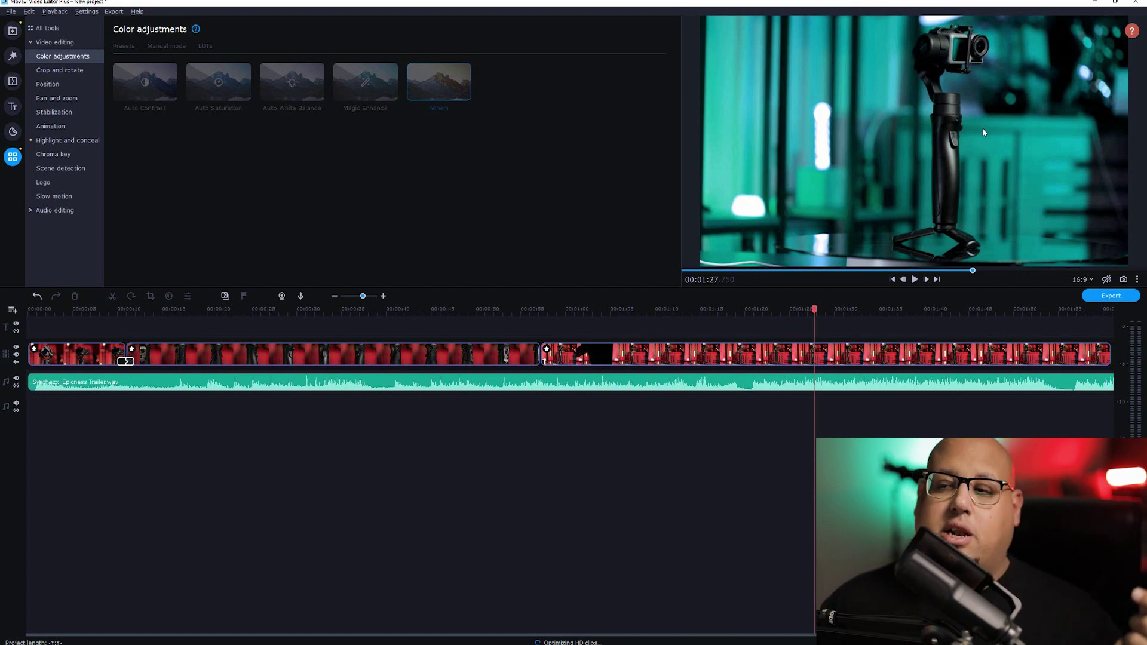
{"action": "left_click_drag", "start_coordinate": [817, 307], "coordinate": [852, 309]}
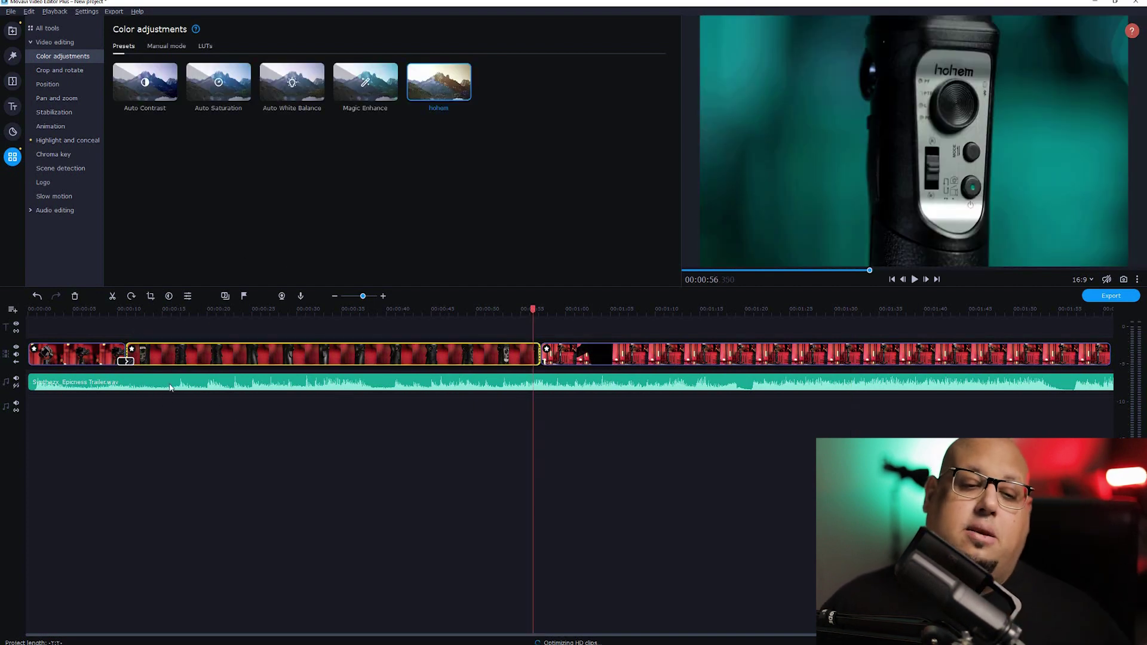
{"action": "left_click", "coordinate": [170, 386]}
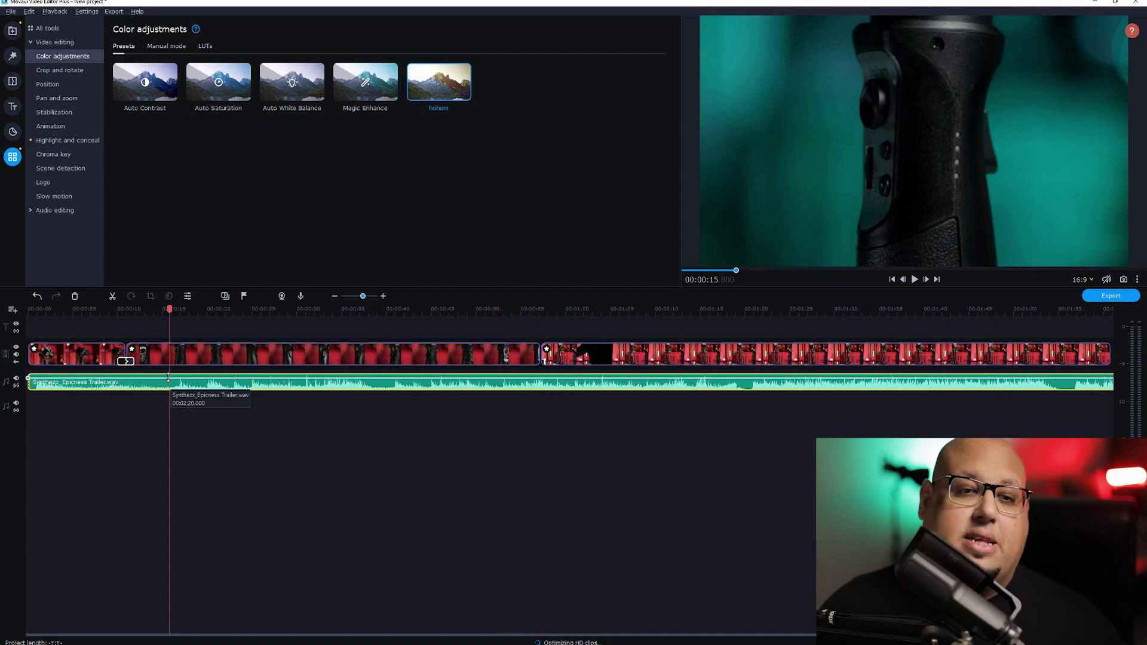
{"action": "left_click", "coordinate": [73, 325]}
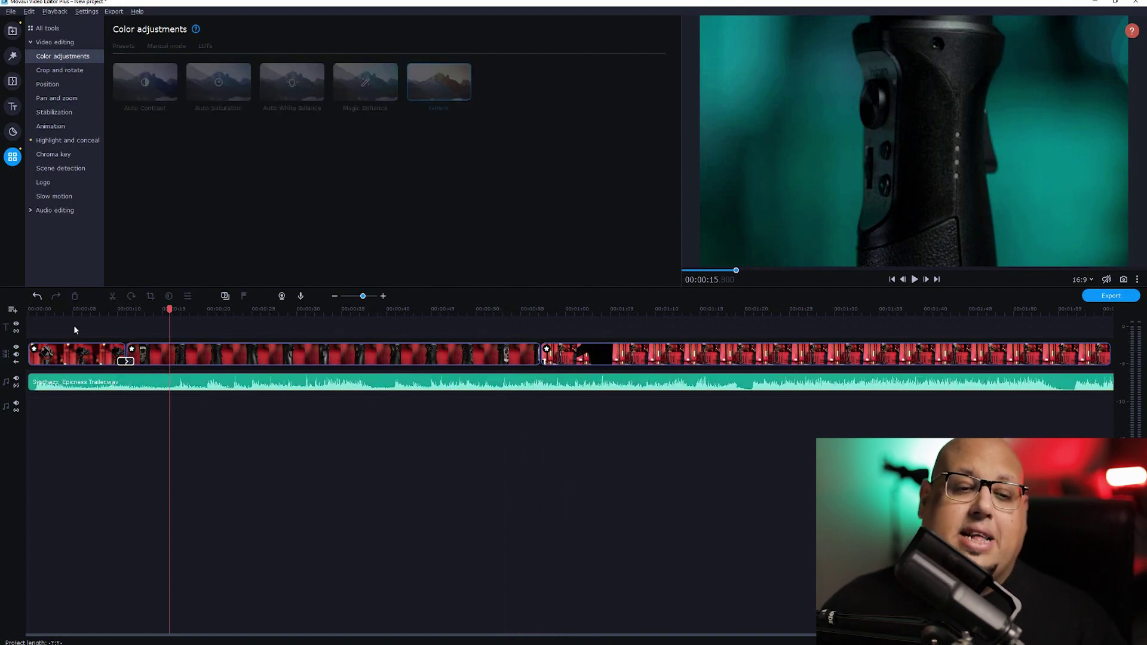
{"action": "left_click", "coordinate": [67, 309]}
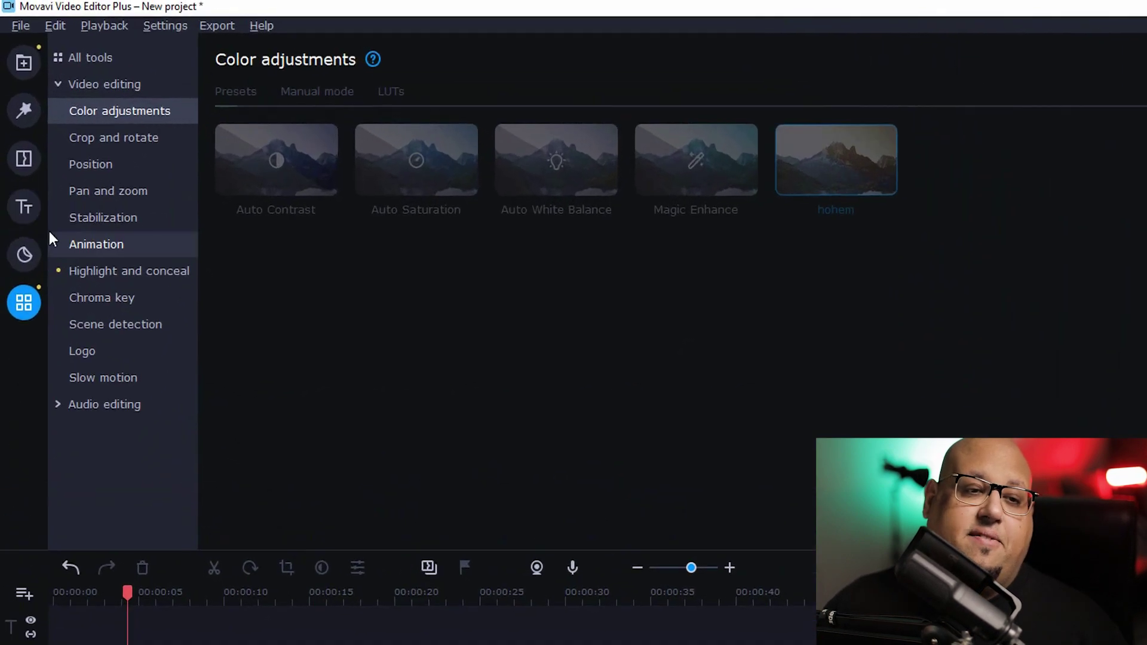
{"action": "left_click", "coordinate": [12, 107]}
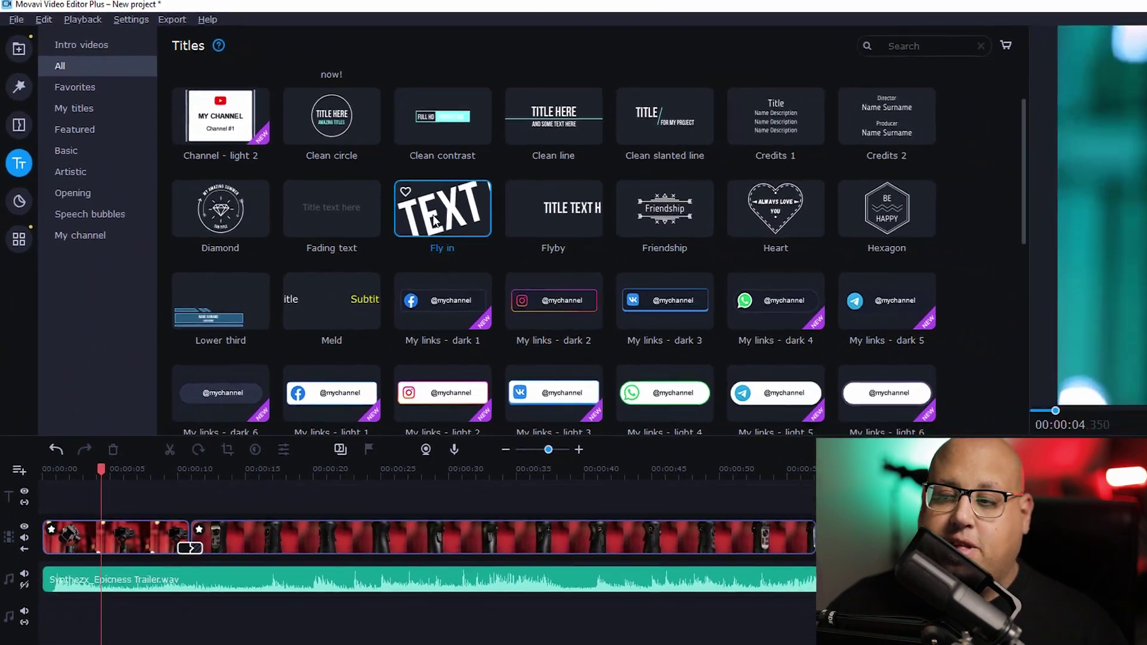
- Drop the Fly in title ('Title text here') at the timeline start and add an empty video track
{"action": "left_click", "coordinate": [435, 221]}
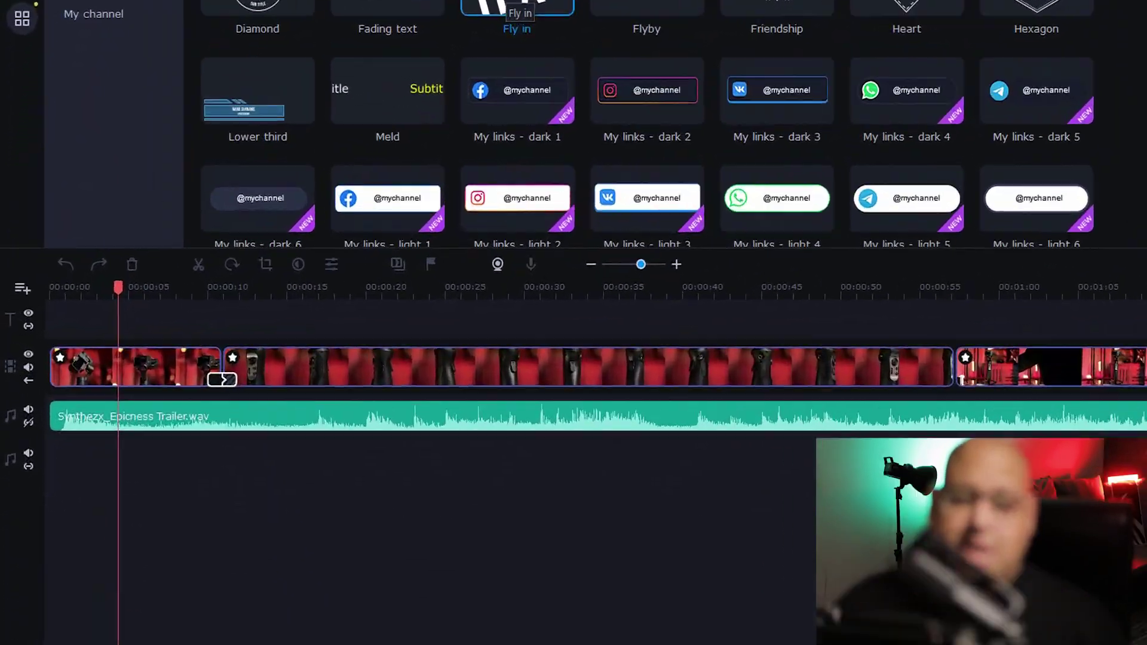
{"action": "left_click_drag", "start_coordinate": [518, 5], "coordinate": [117, 302]}
{"action": "double_click", "coordinate": [210, 320]}
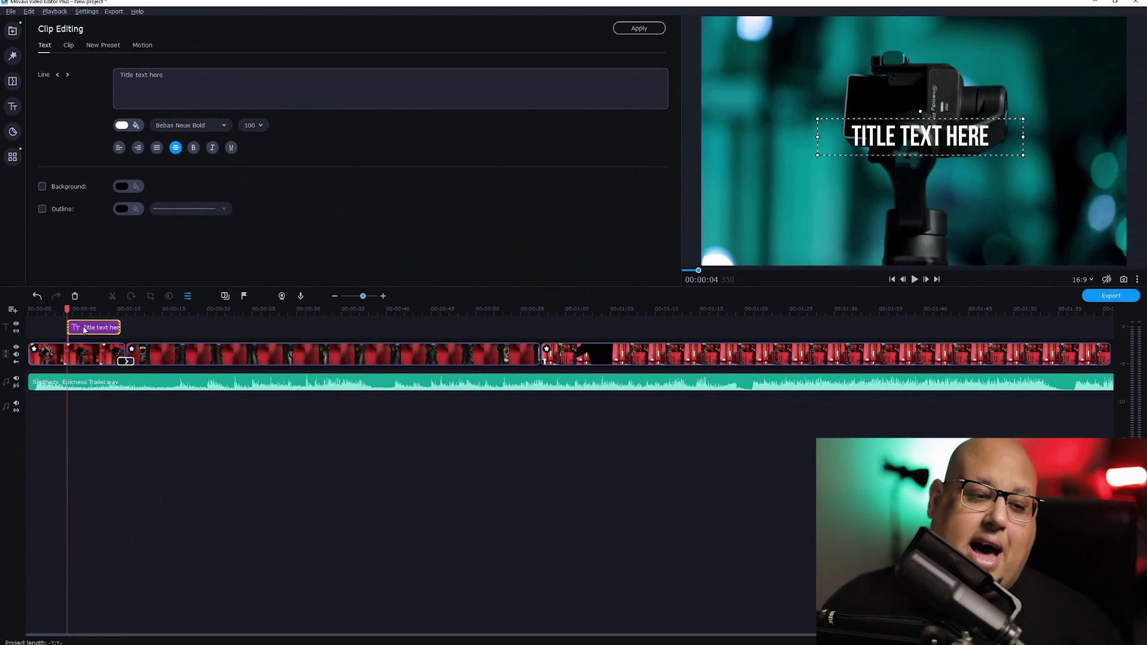
{"action": "left_click_drag", "start_coordinate": [76, 332], "coordinate": [58, 331]}
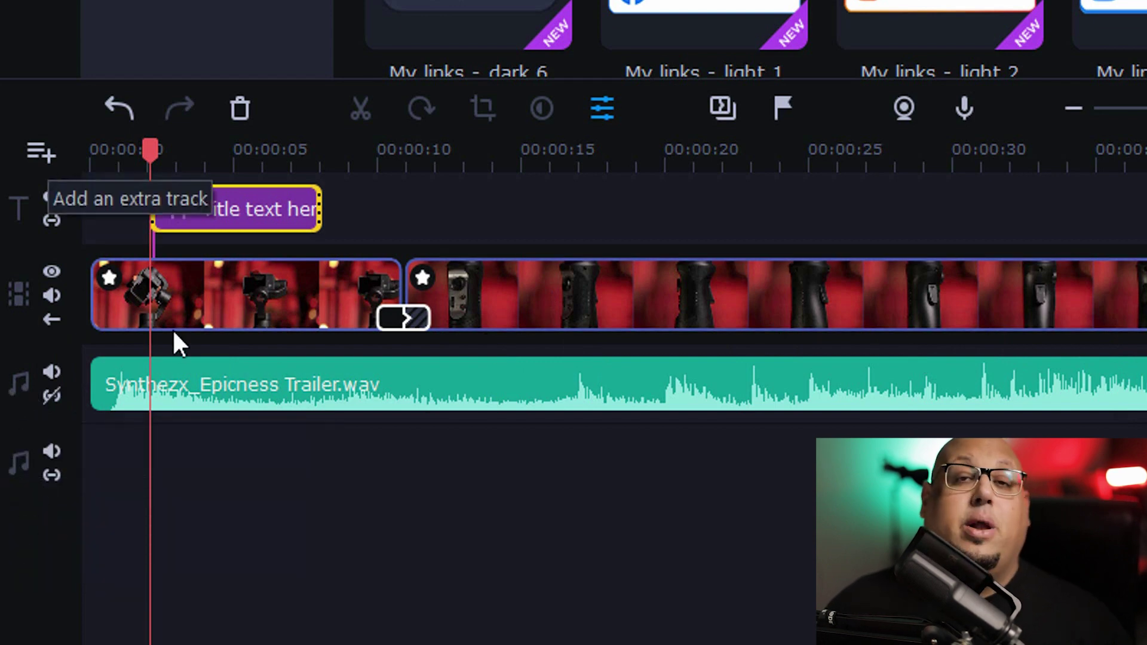
{"action": "left_click", "coordinate": [42, 154]}
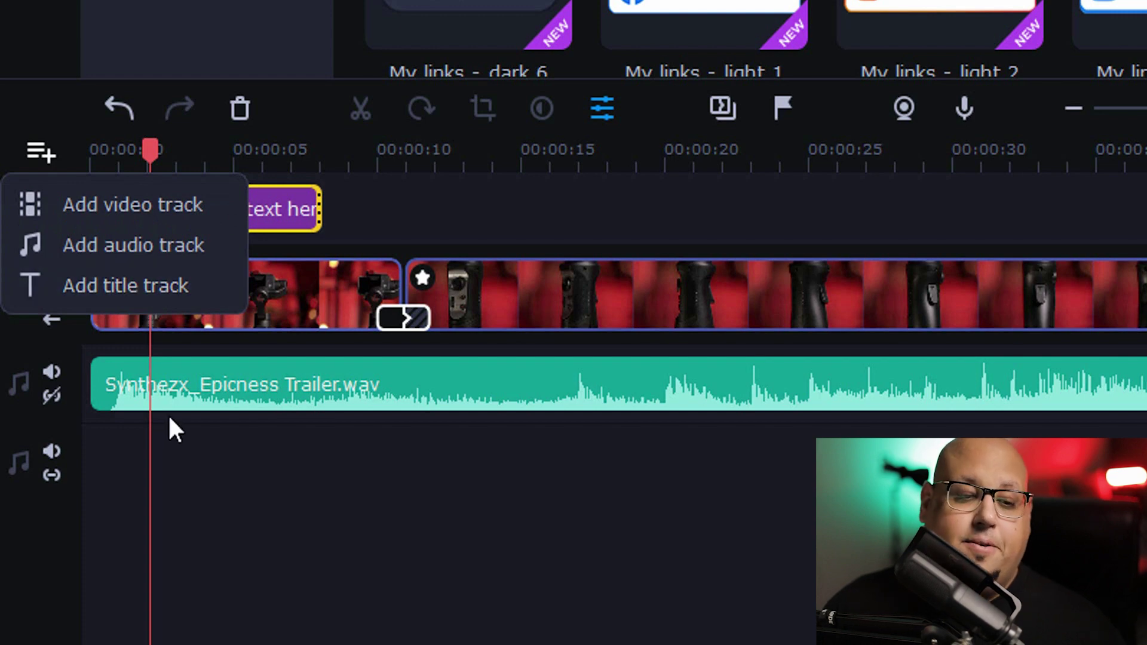
{"action": "left_click", "coordinate": [104, 200]}
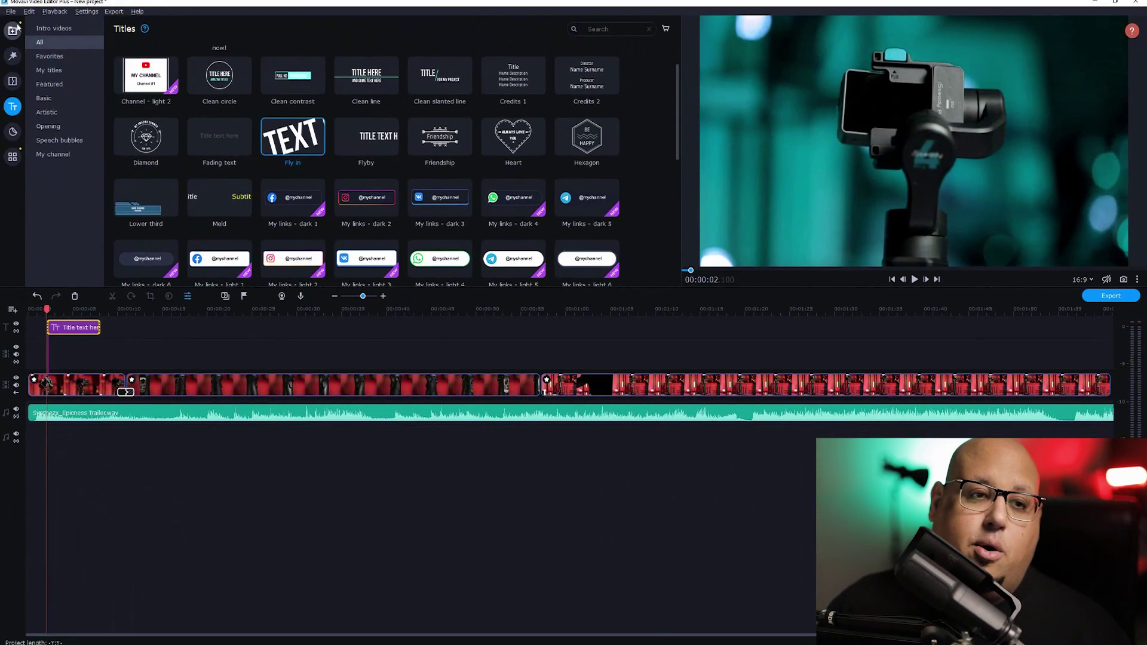
- Place 3V4A3032.MOV on the new track as a small bottom-right picture-in-picture inset
{"action": "left_click", "coordinate": [13, 30]}
{"action": "left_click_drag", "start_coordinate": [146, 63], "coordinate": [29, 353]}
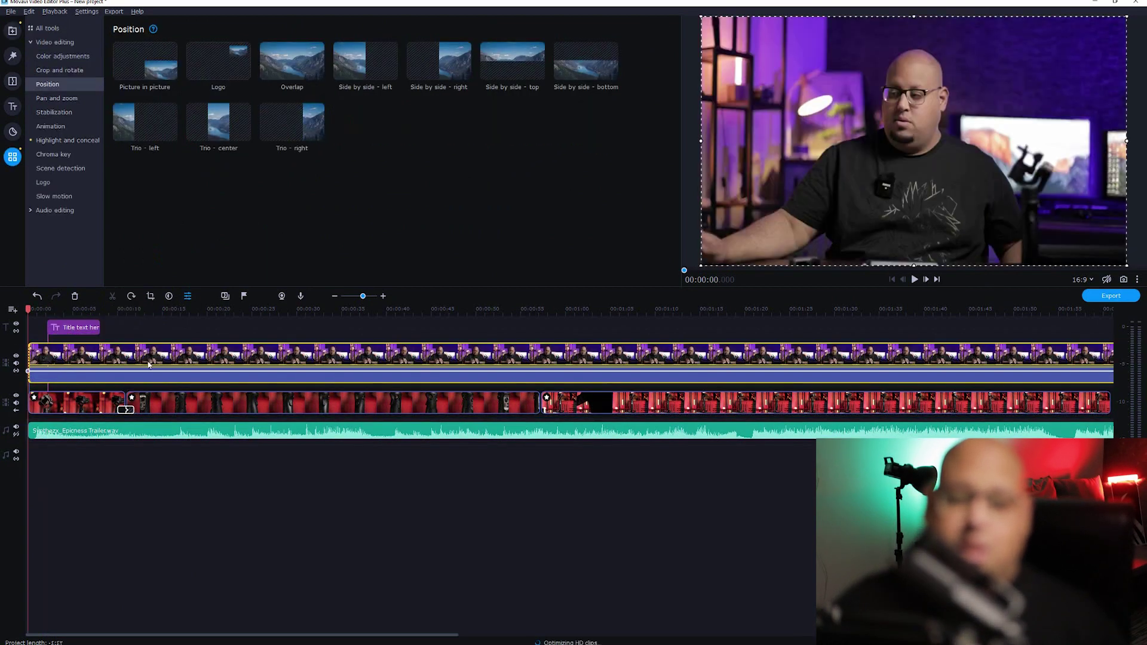
{"action": "left_click_drag", "start_coordinate": [1120, 23], "coordinate": [815, 199]}
{"action": "left_click_drag", "start_coordinate": [795, 239], "coordinate": [1081, 237]}
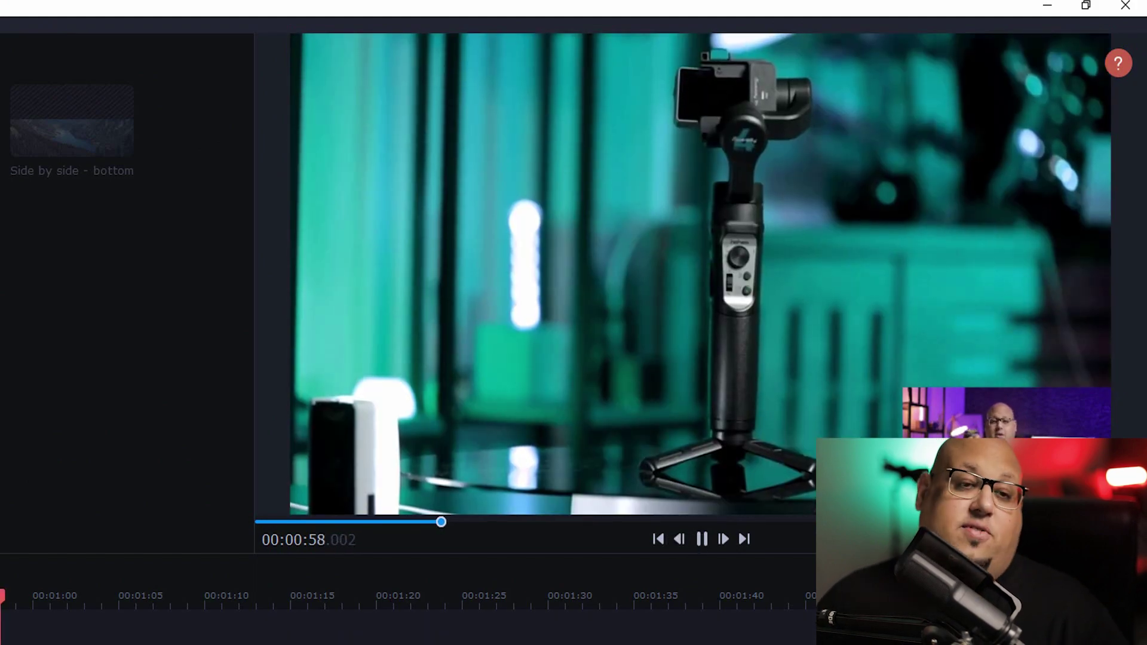
{"action": "key", "text": "space"}
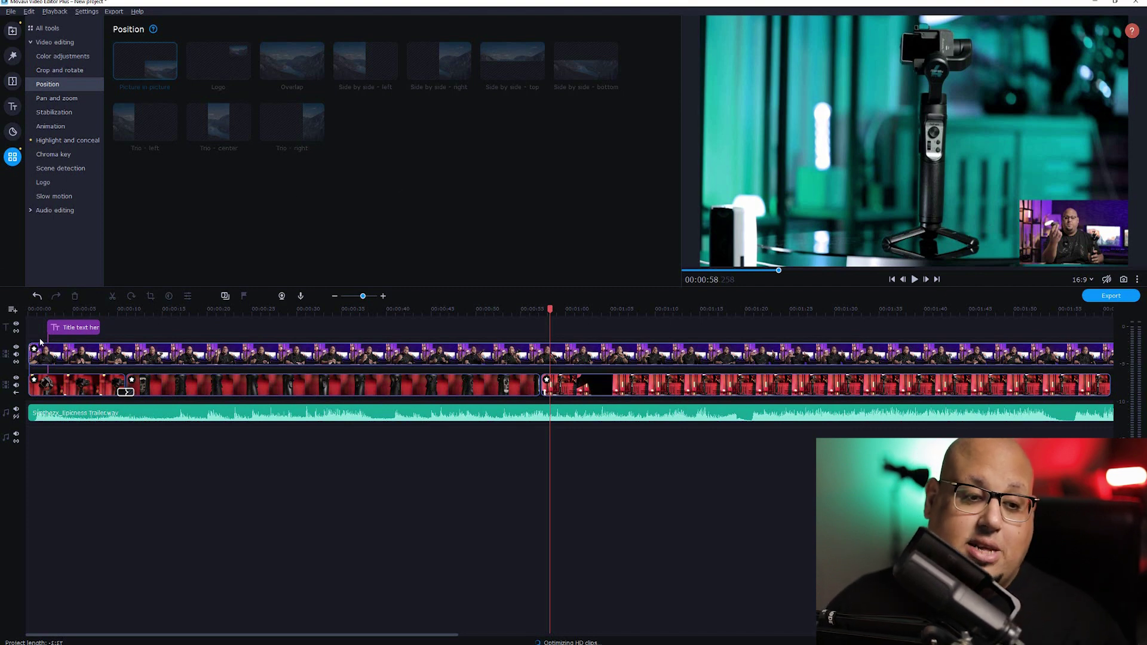
- Delete the talking-head overlay clip and remove its empty overlay track
{"action": "left_click", "coordinate": [14, 310]}
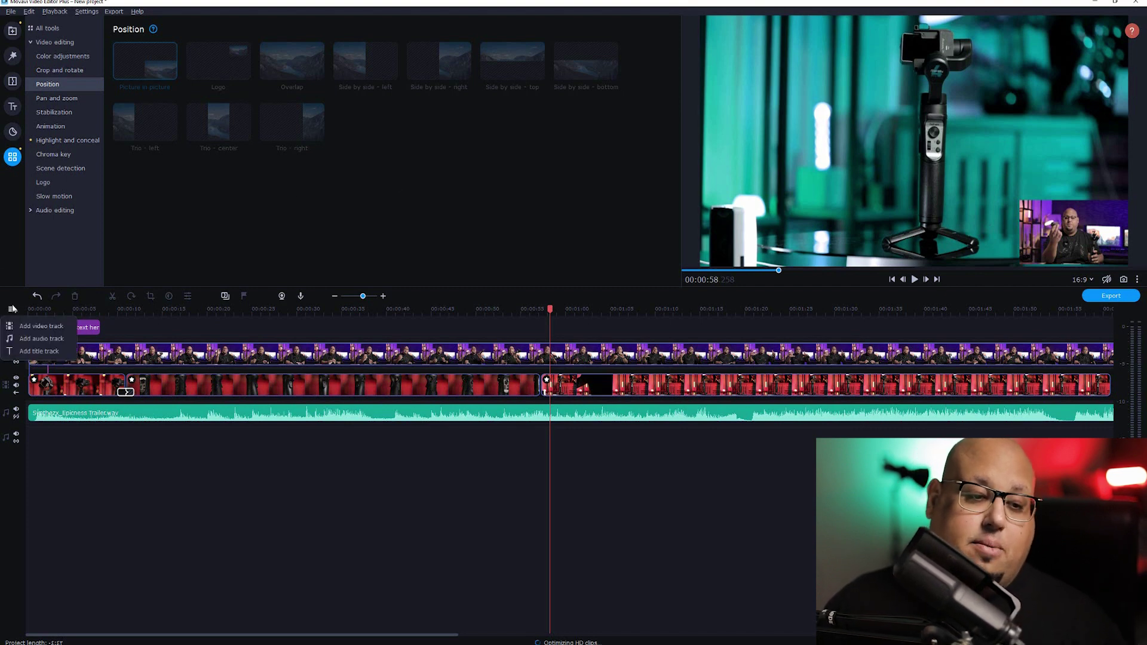
{"action": "left_click", "coordinate": [40, 326]}
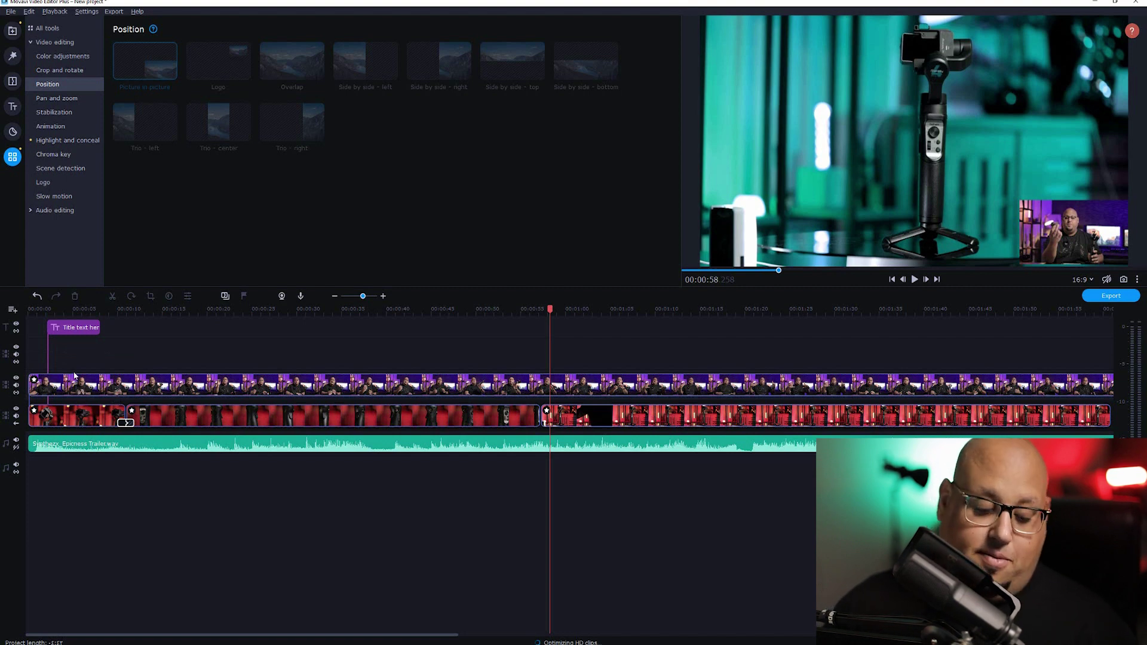
{"action": "key", "text": "ctrl+z"}
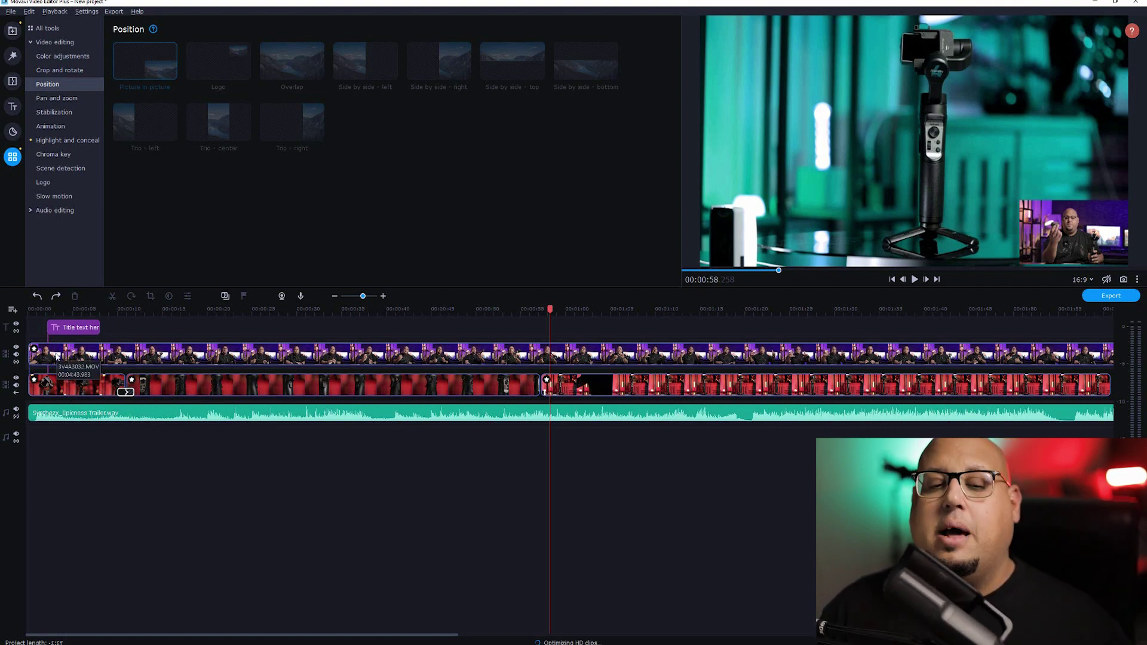
{"action": "left_click", "coordinate": [112, 358]}
{"action": "left_click", "coordinate": [112, 358]}
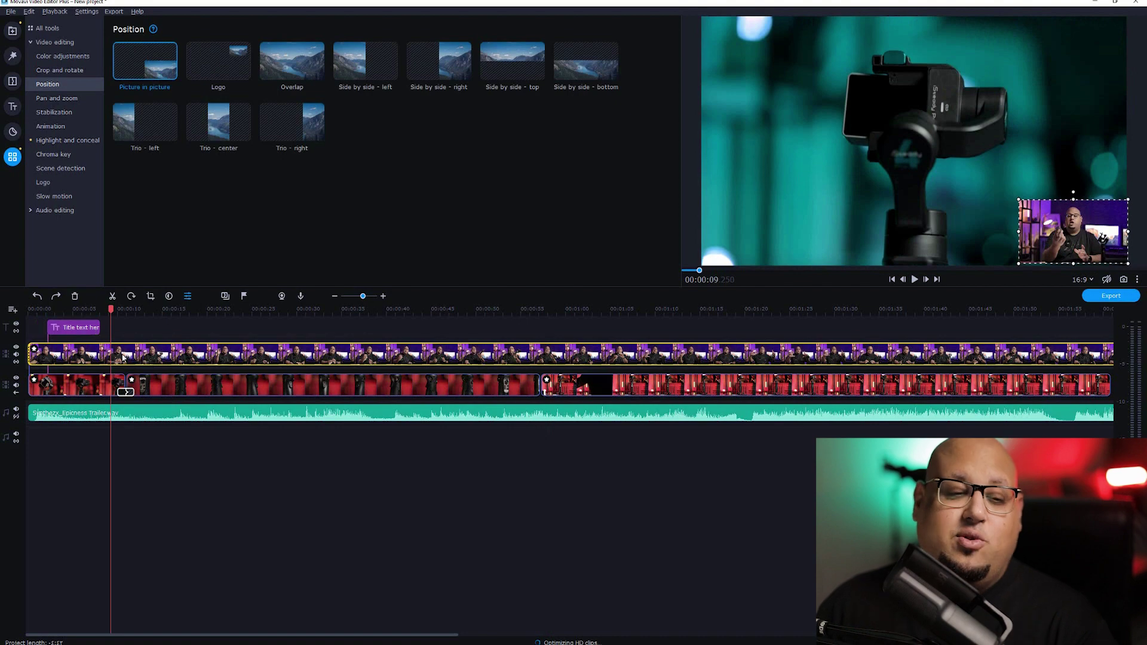
{"action": "key", "text": "Delete"}
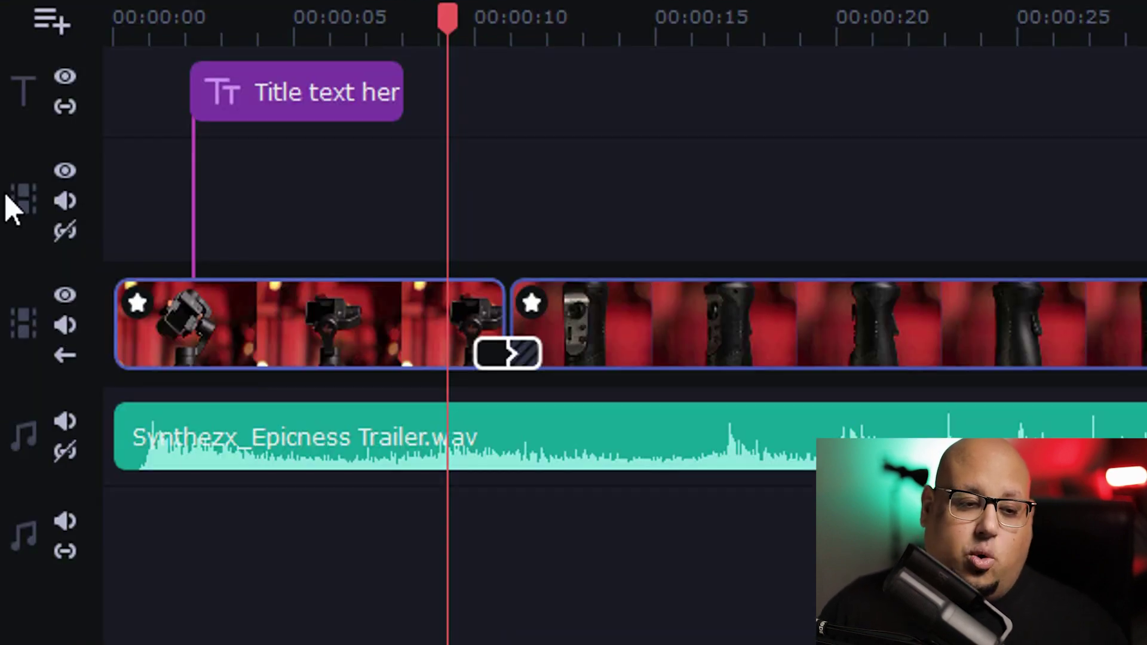
{"action": "right_click", "coordinate": [7, 356]}
{"action": "left_click", "coordinate": [30, 392]}
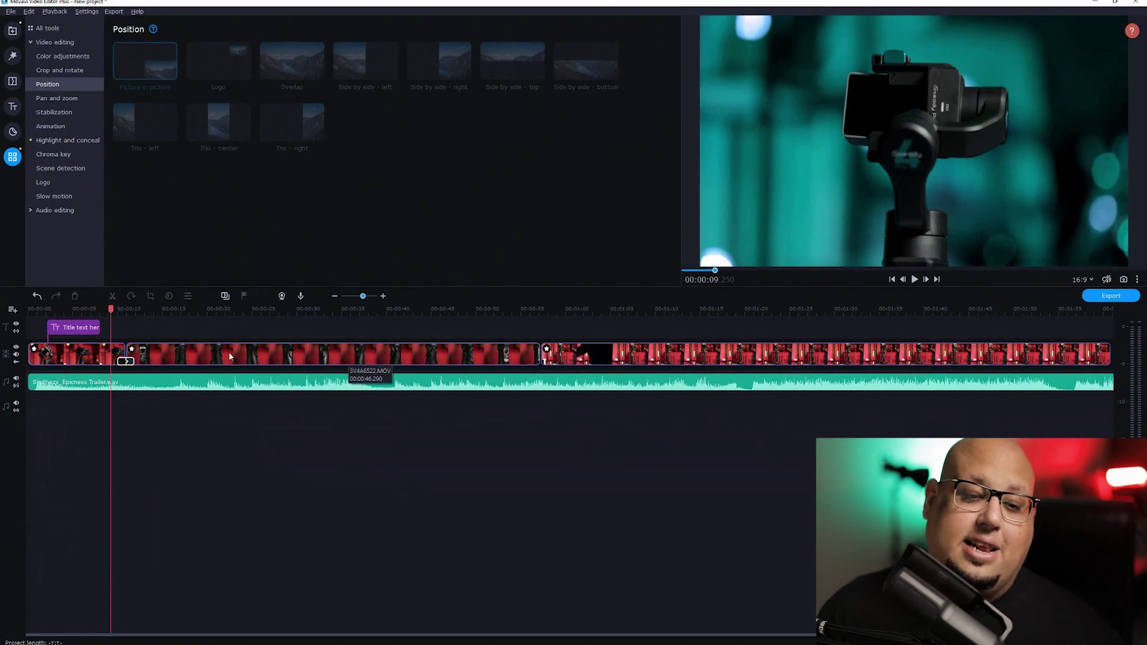
{"action": "left_click", "coordinate": [229, 354]}
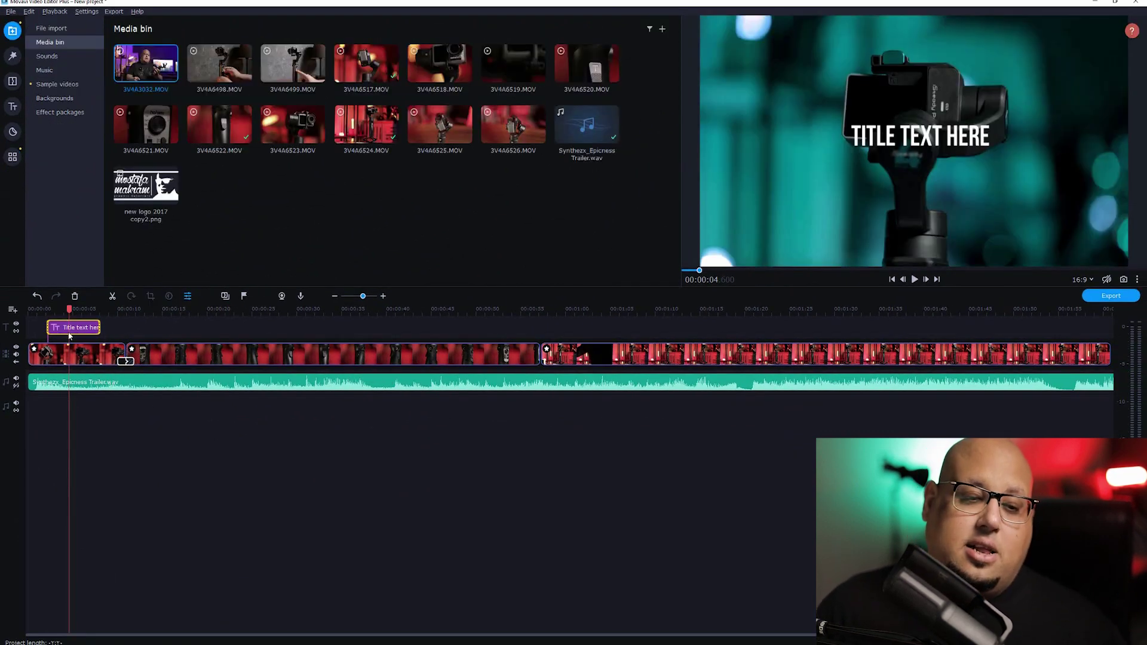
- Replace the title placeholder text with HOHEM and keep the text colour white
{"action": "double_click", "coordinate": [69, 328]}
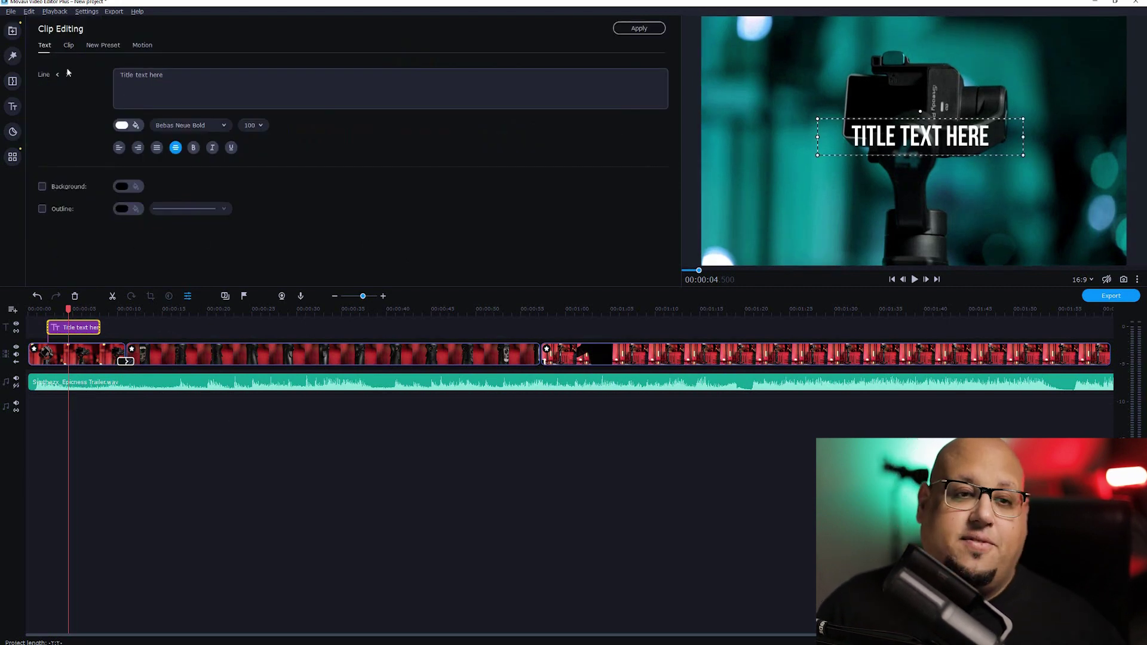
{"action": "left_click_drag", "start_coordinate": [170, 77], "coordinate": [51, 84]}
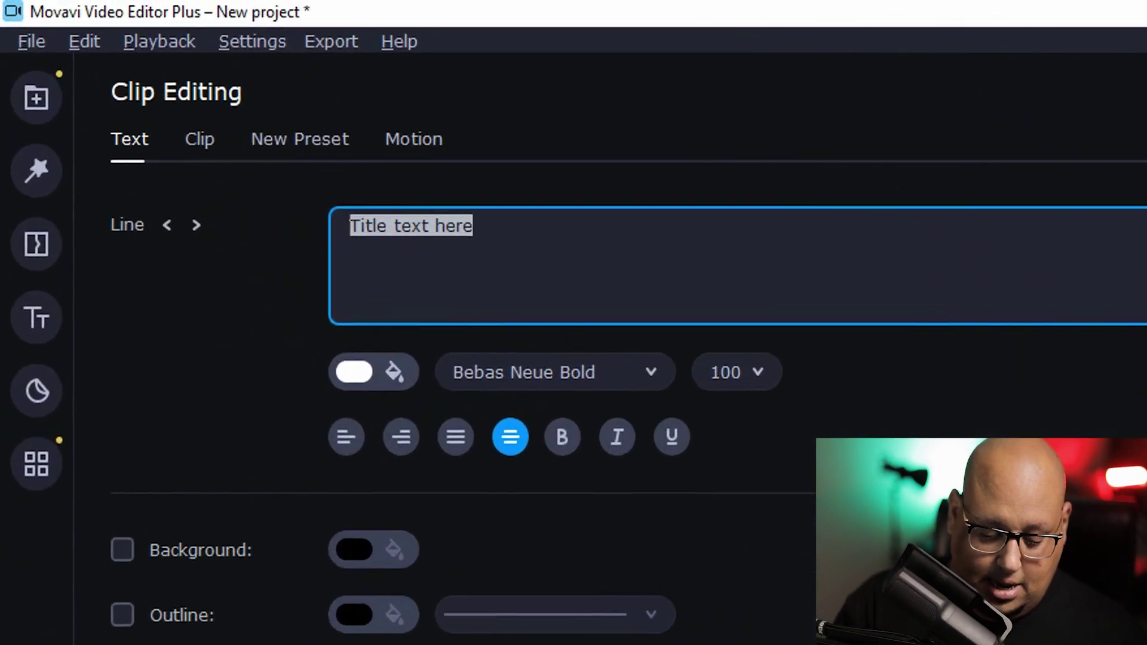
{"action": "type", "text": "HOHEM"}
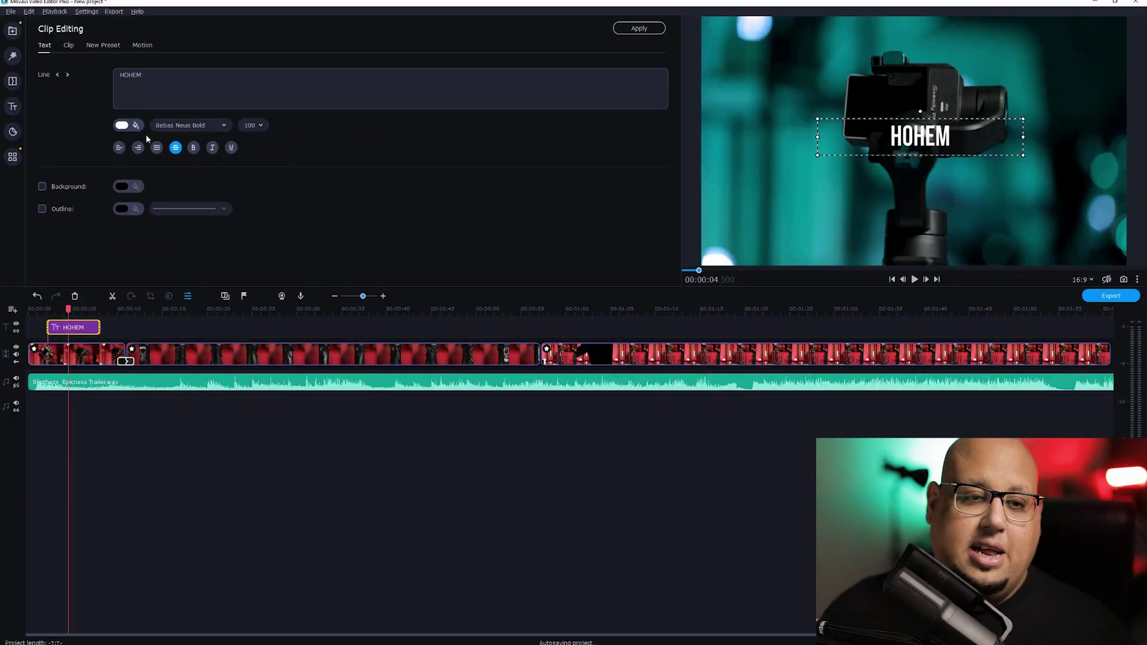
{"action": "left_click", "coordinate": [122, 127]}
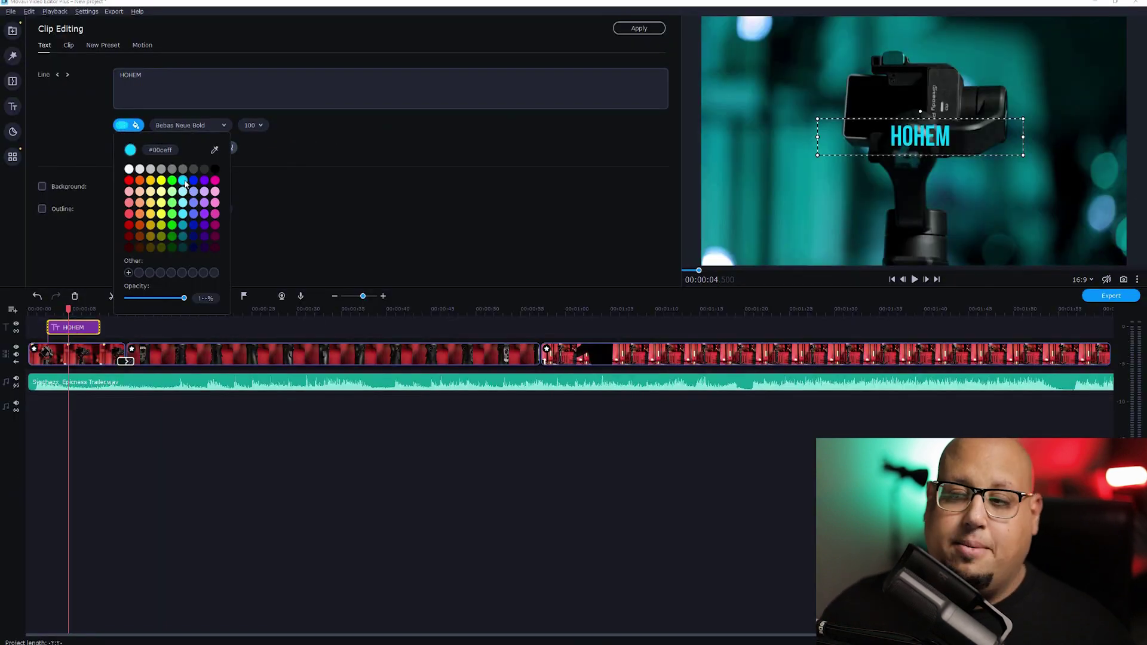
{"action": "left_click", "coordinate": [310, 154]}
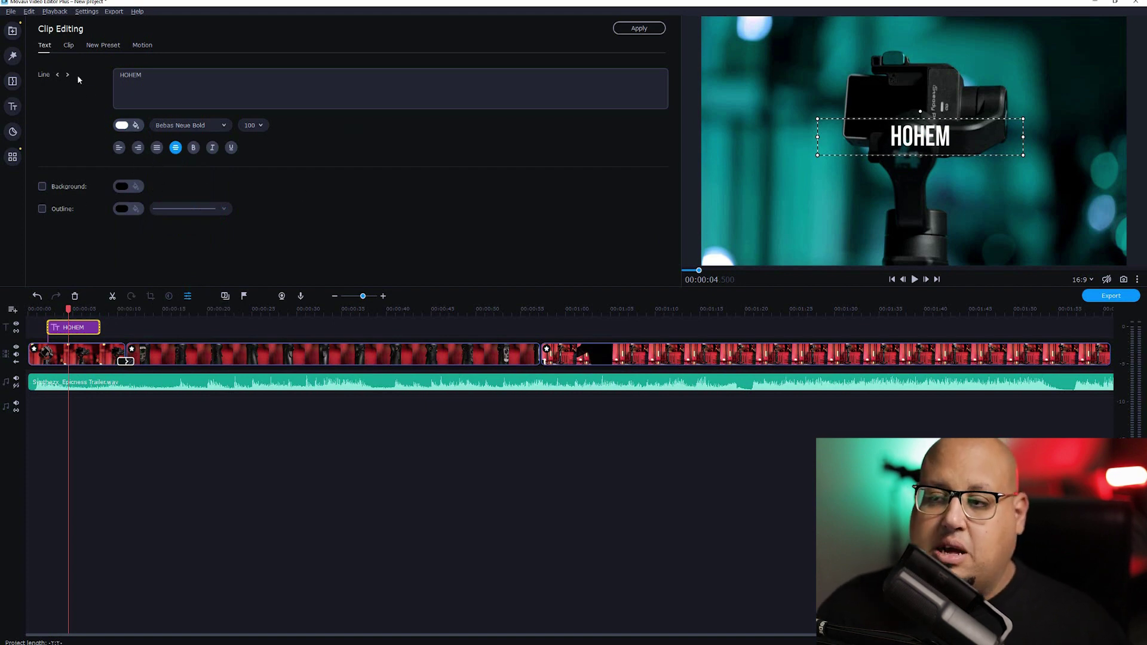
{"action": "left_click", "coordinate": [69, 45]}
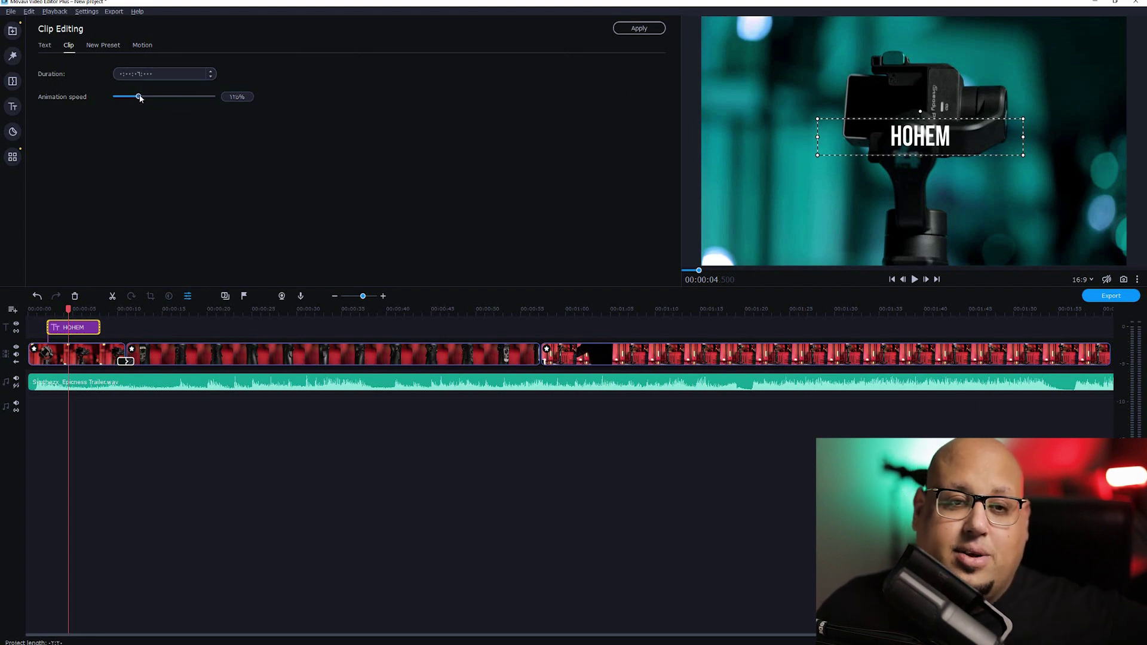
- Apply the HOHEM title edits and preview the opening seconds
{"action": "left_click", "coordinate": [621, 30]}
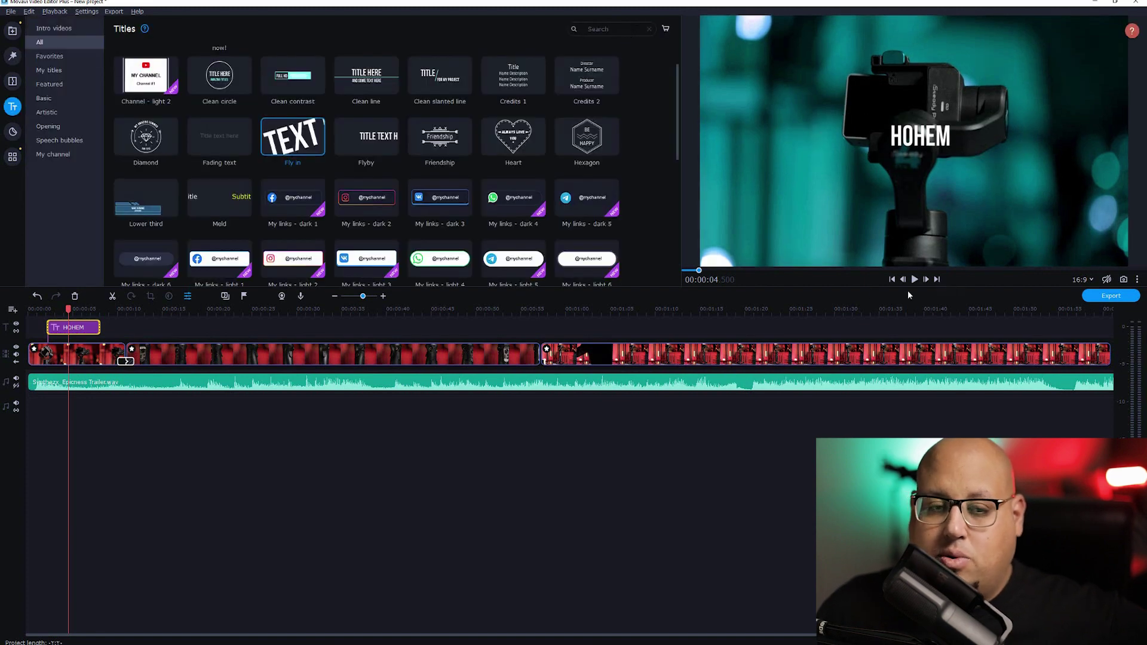
{"action": "left_click_drag", "start_coordinate": [69, 308], "coordinate": [44, 309]}
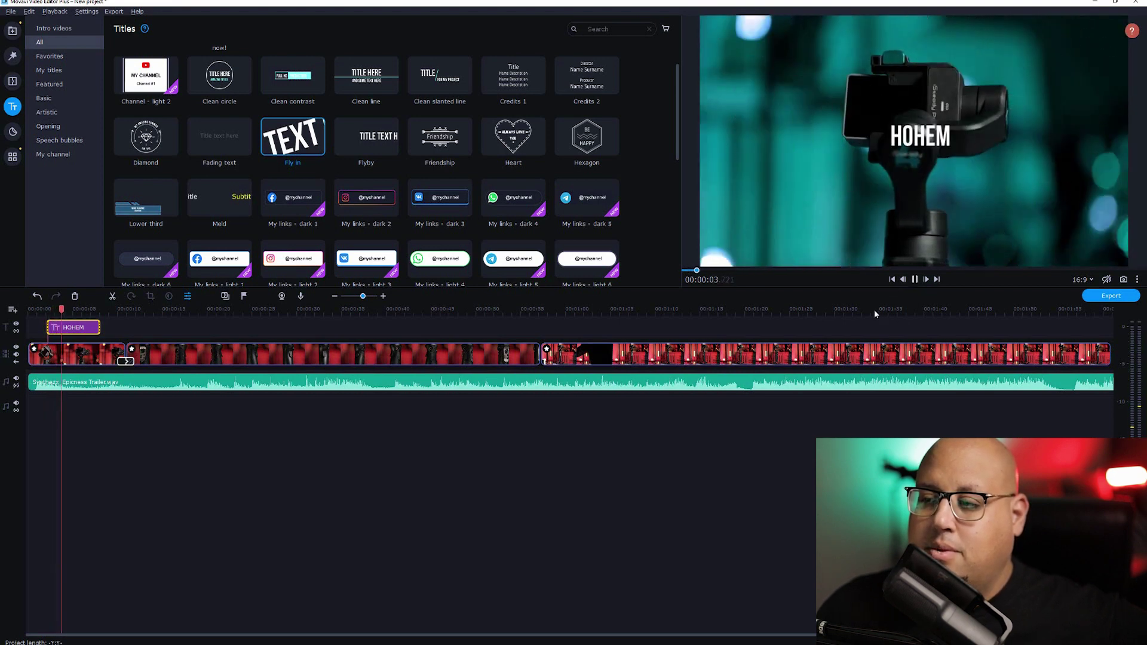
{"action": "left_click", "coordinate": [914, 280]}
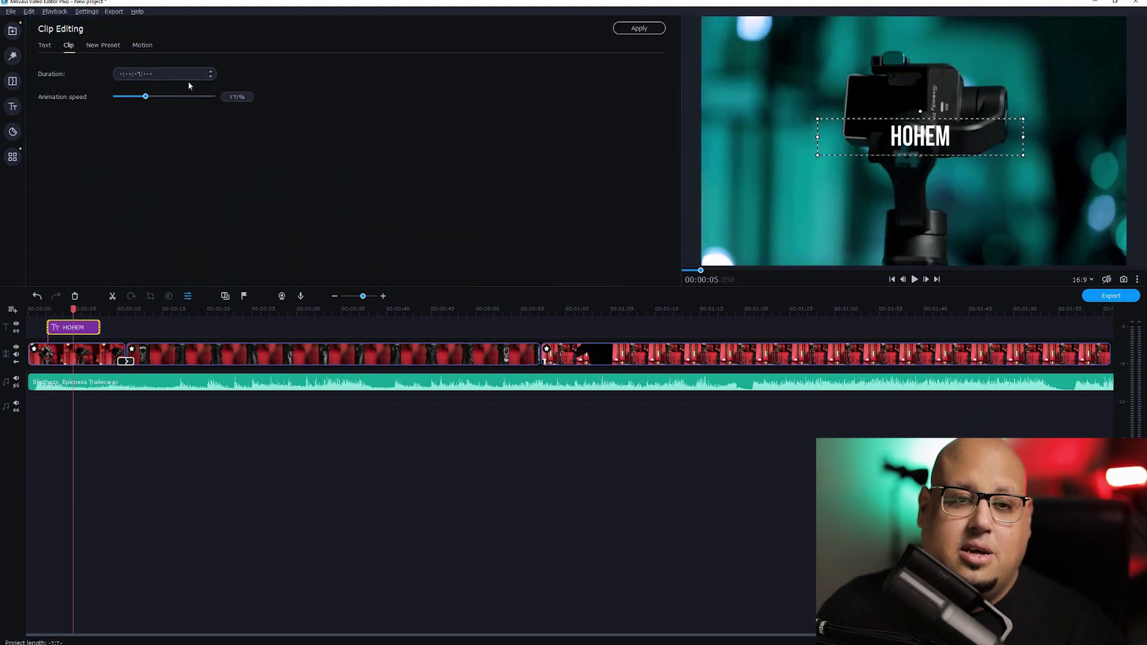
- Lengthen the HOHEM title duration to 12 seconds and apply it
{"action": "left_click", "coordinate": [211, 71]}
{"action": "left_click", "coordinate": [210, 71]}
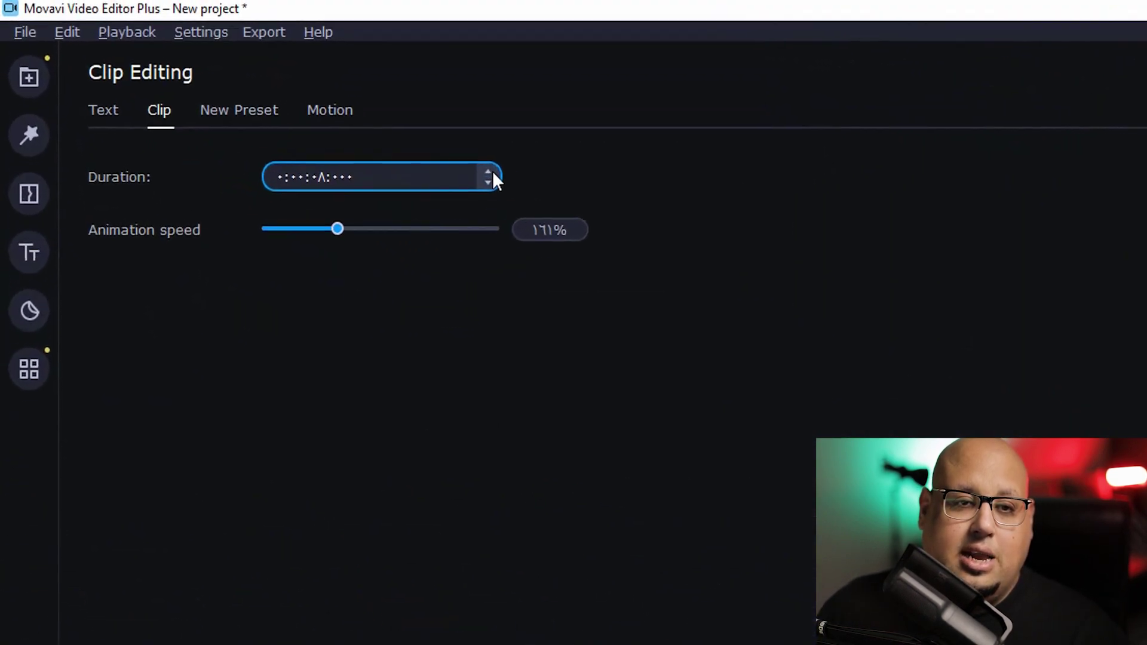
{"action": "left_click", "coordinate": [489, 172]}
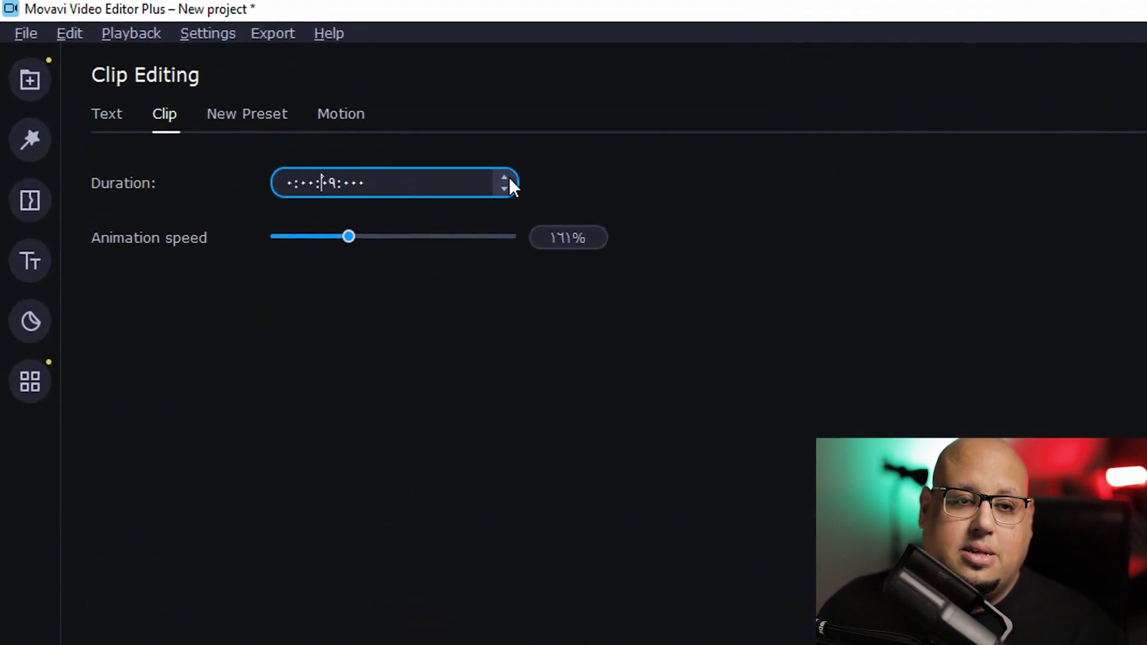
{"action": "left_click", "coordinate": [489, 172]}
{"action": "left_click", "coordinate": [489, 172]}
{"action": "left_click", "coordinate": [489, 172]}
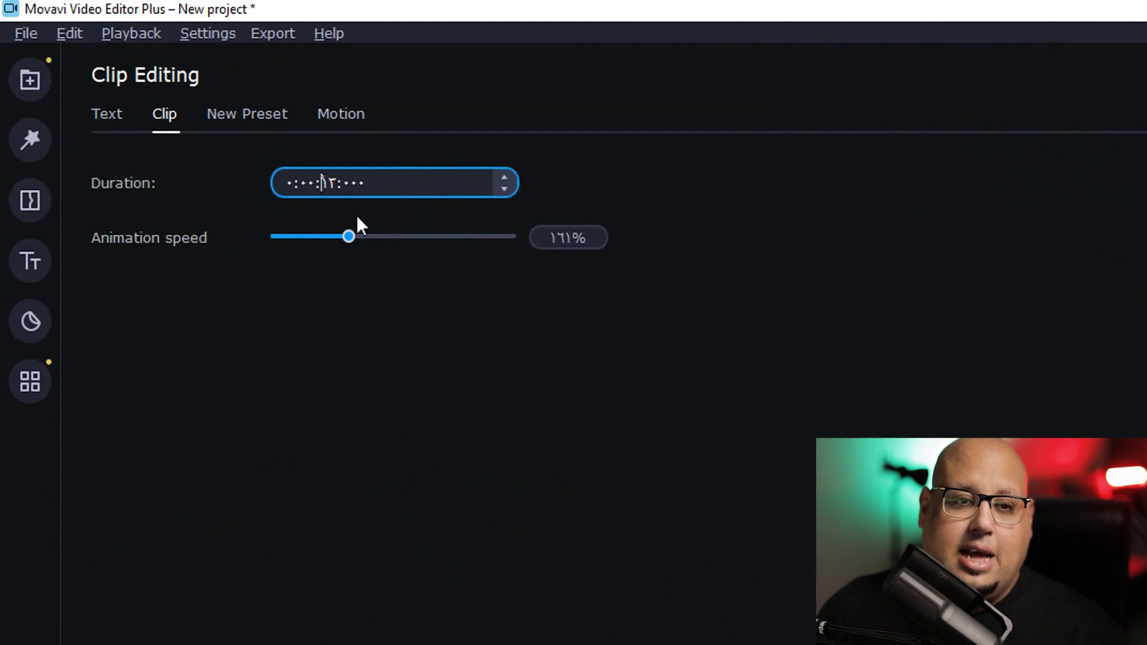
{"action": "left_click", "coordinate": [854, 41]}
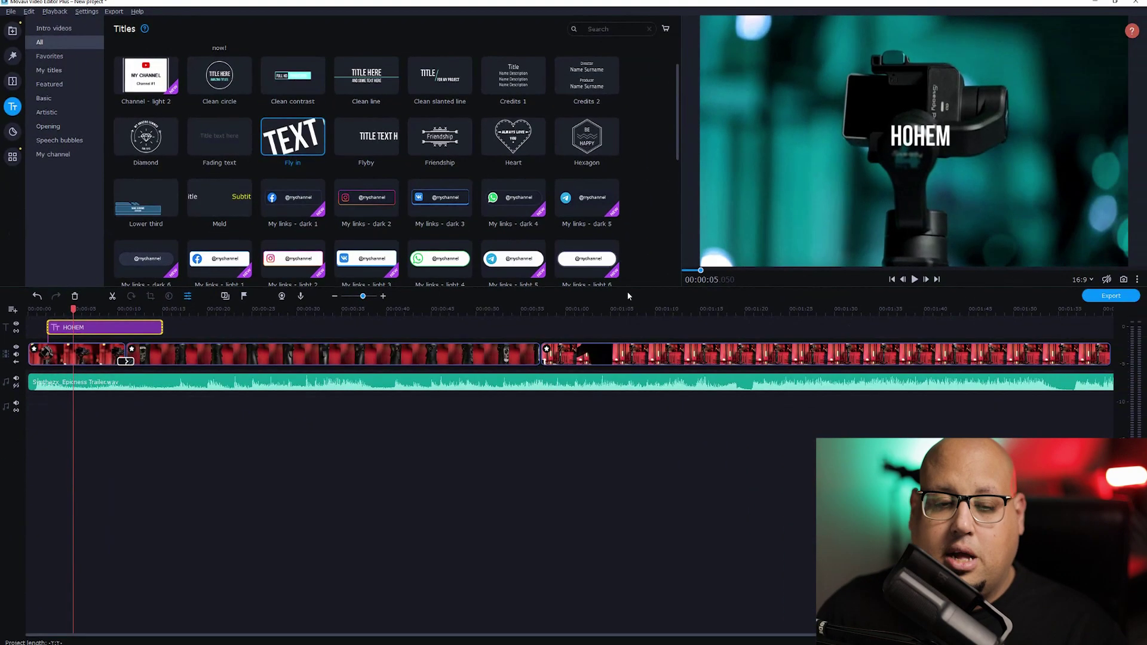
- Shorten the HOHEM title duration to 3 seconds and confirm it
{"action": "left_click", "coordinate": [49, 311]}
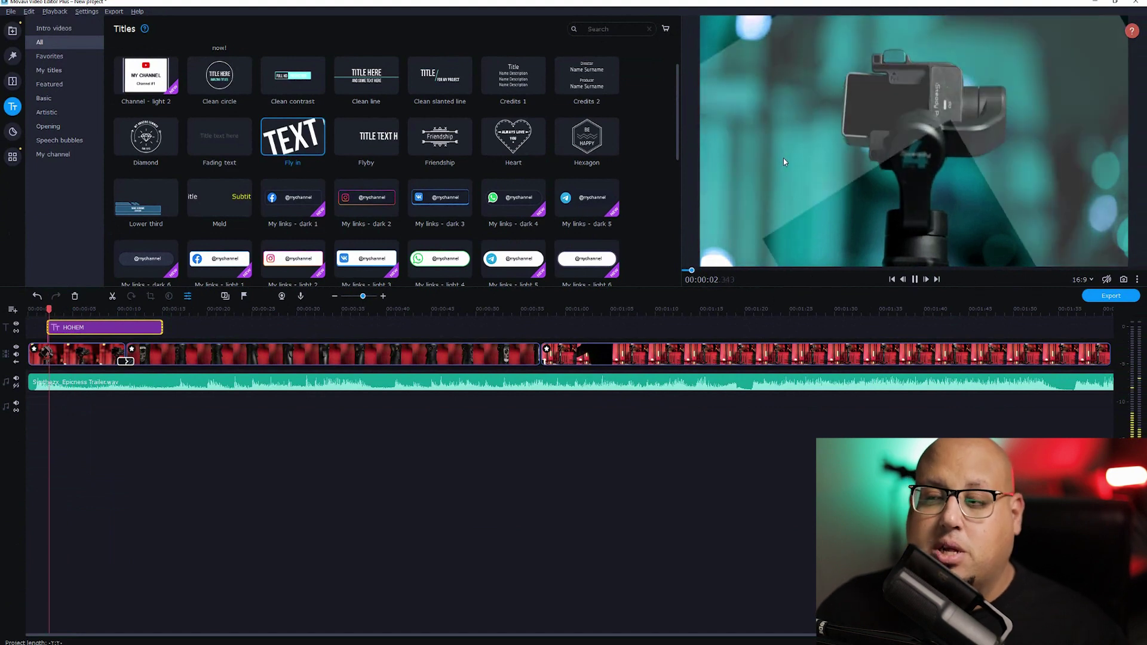
{"action": "left_click", "coordinate": [915, 279]}
{"action": "double_click", "coordinate": [131, 332]}
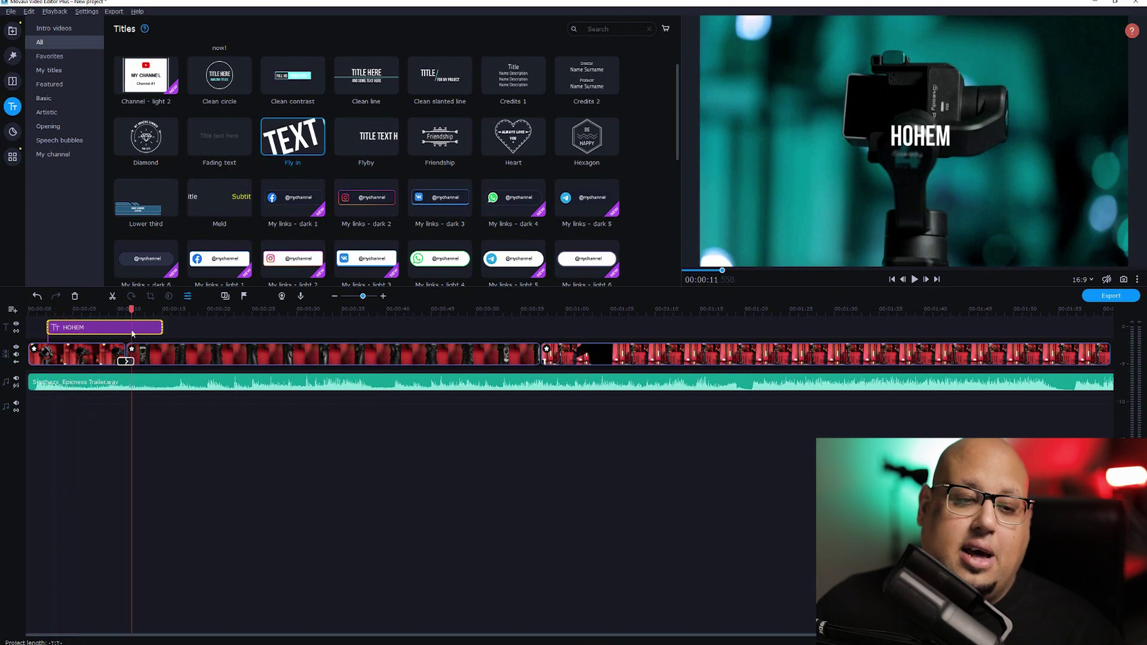
{"action": "left_click", "coordinate": [210, 76]}
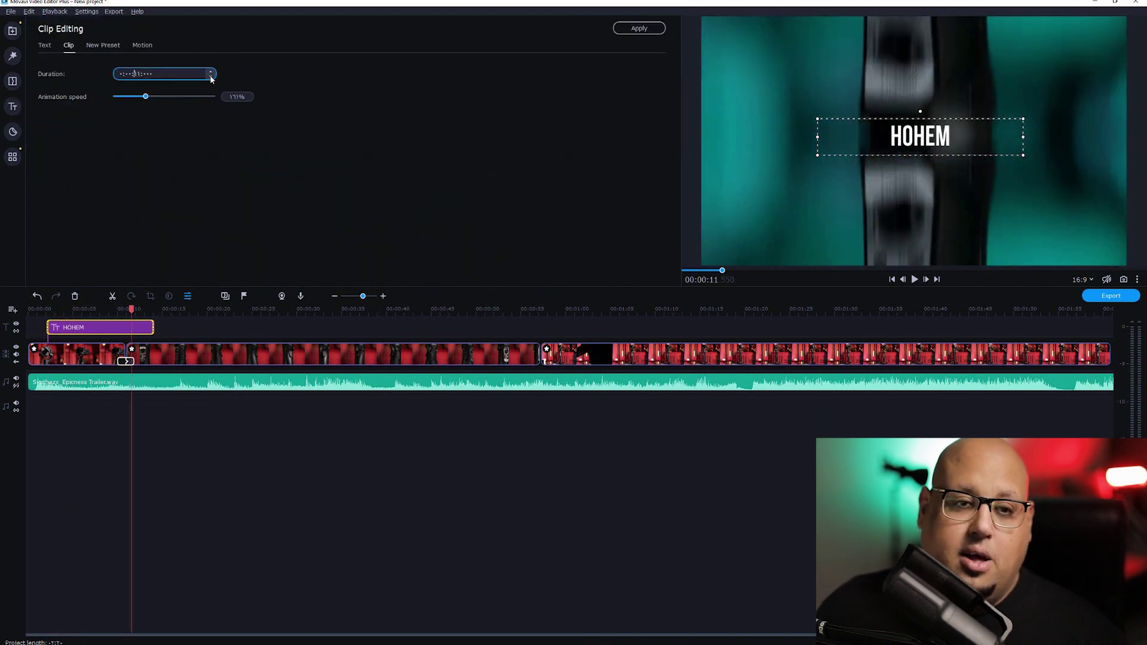
{"action": "left_click", "coordinate": [210, 76]}
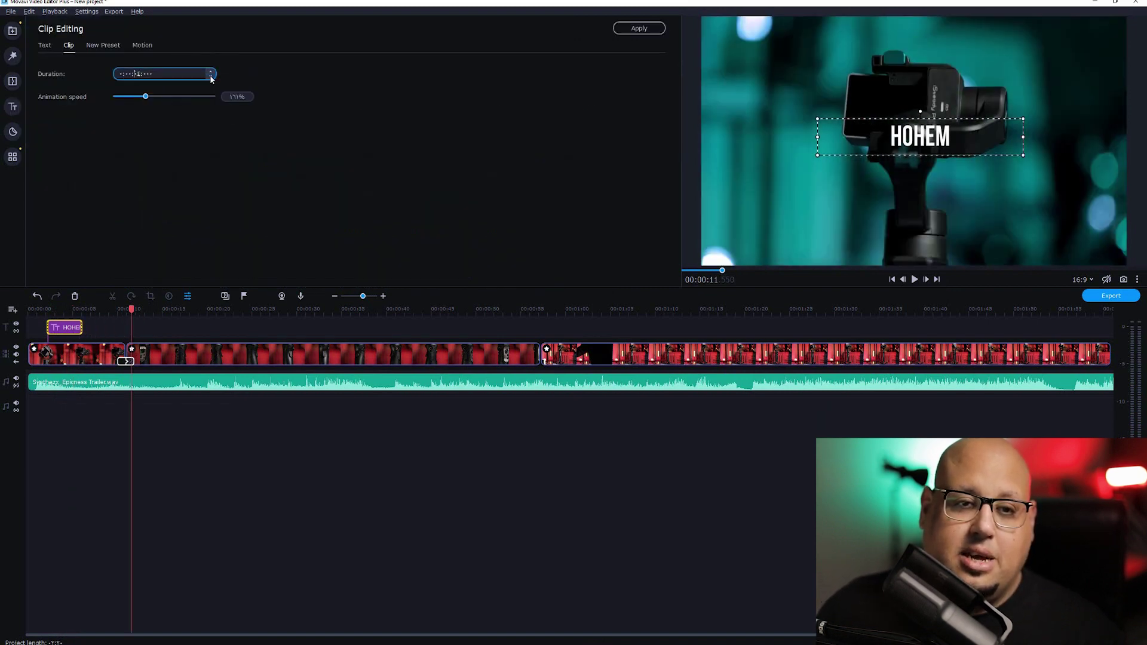
{"action": "left_click", "coordinate": [210, 77]}
{"action": "left_click", "coordinate": [639, 29]}
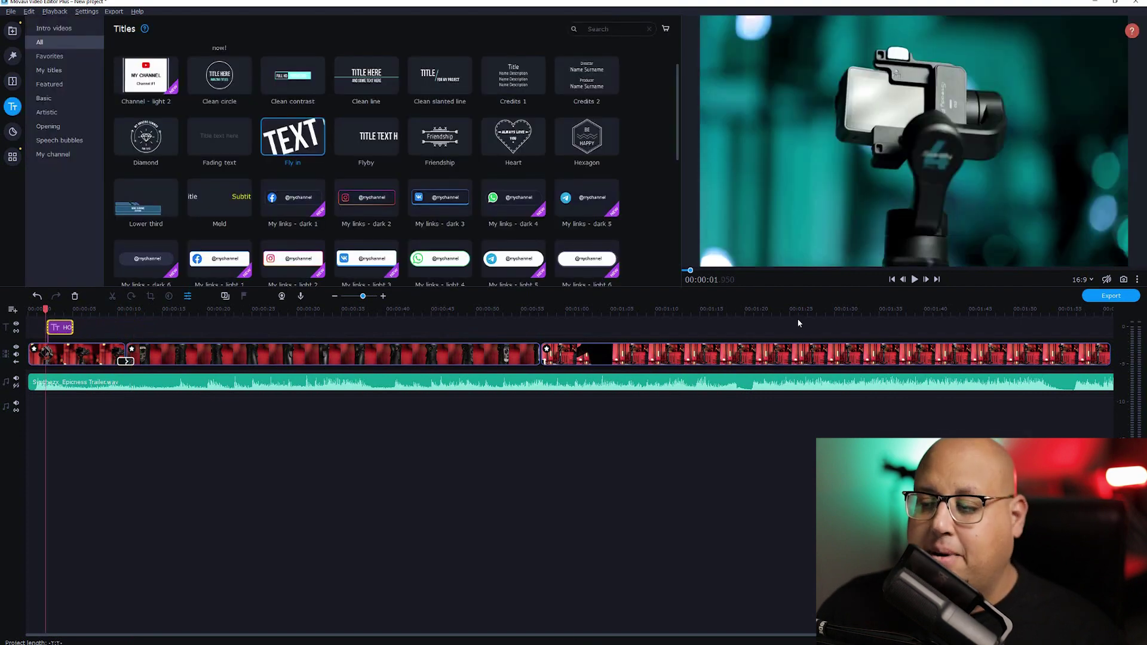
- Play the opening and scrub to the frame where HOHEM appears
{"action": "left_click", "coordinate": [913, 279]}
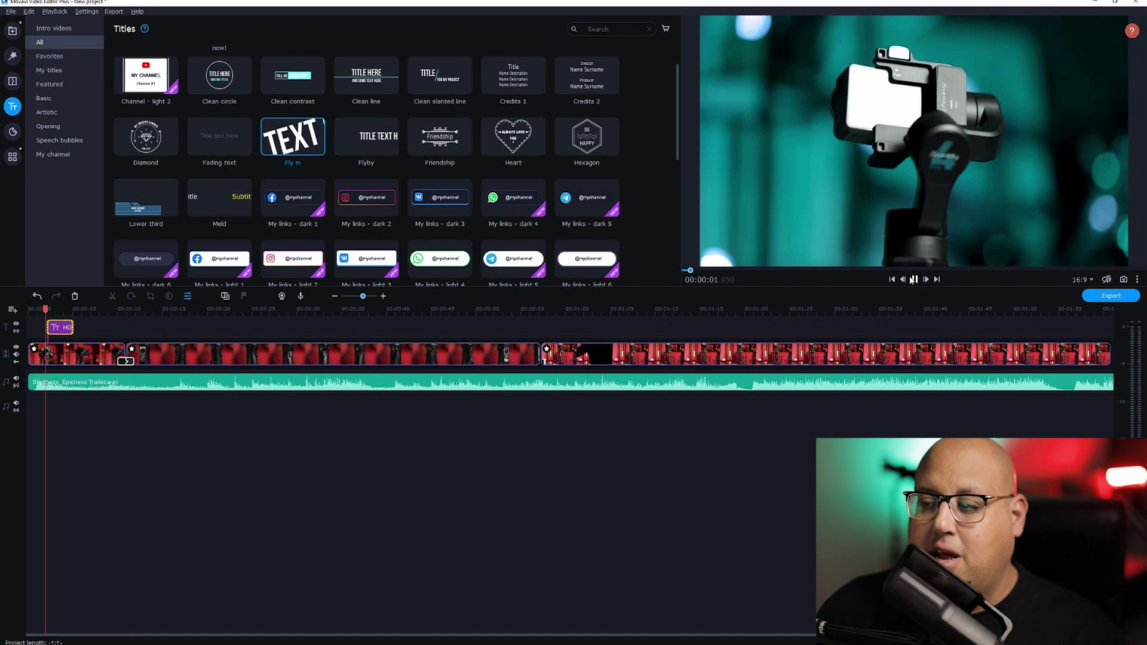
{"action": "left_click", "coordinate": [913, 279]}
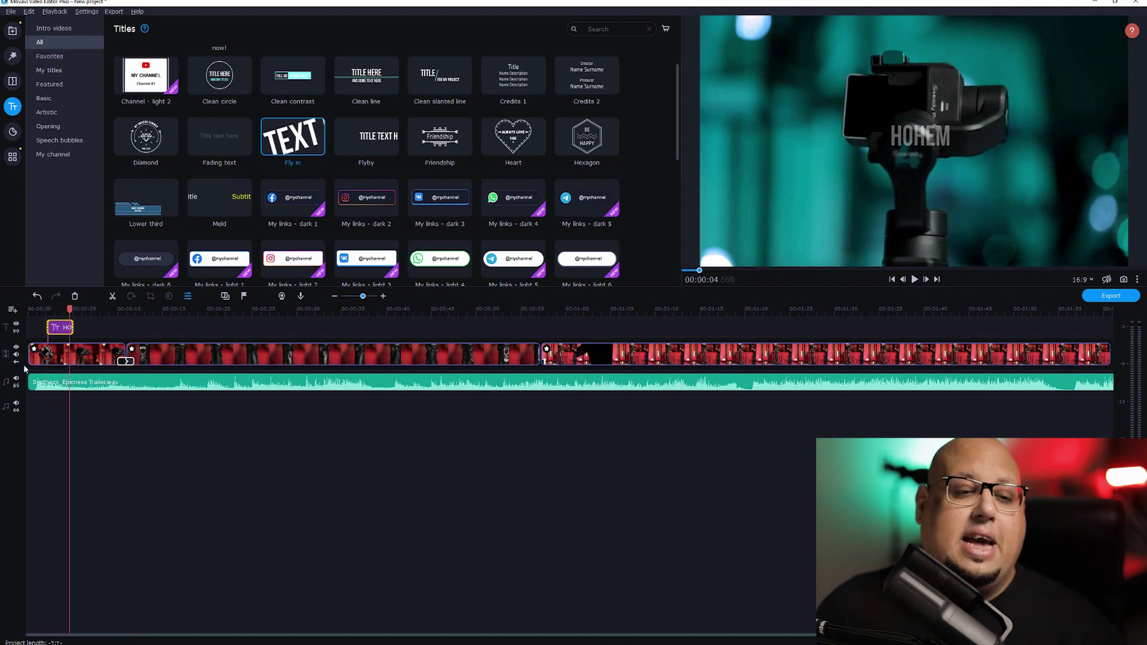
{"action": "mouse_move", "coordinate": [51, 310]}
{"action": "left_mouse_down"}
{"action": "mouse_move", "coordinate": [71, 309]}
{"action": "mouse_move", "coordinate": [48, 310]}
{"action": "left_mouse_up"}
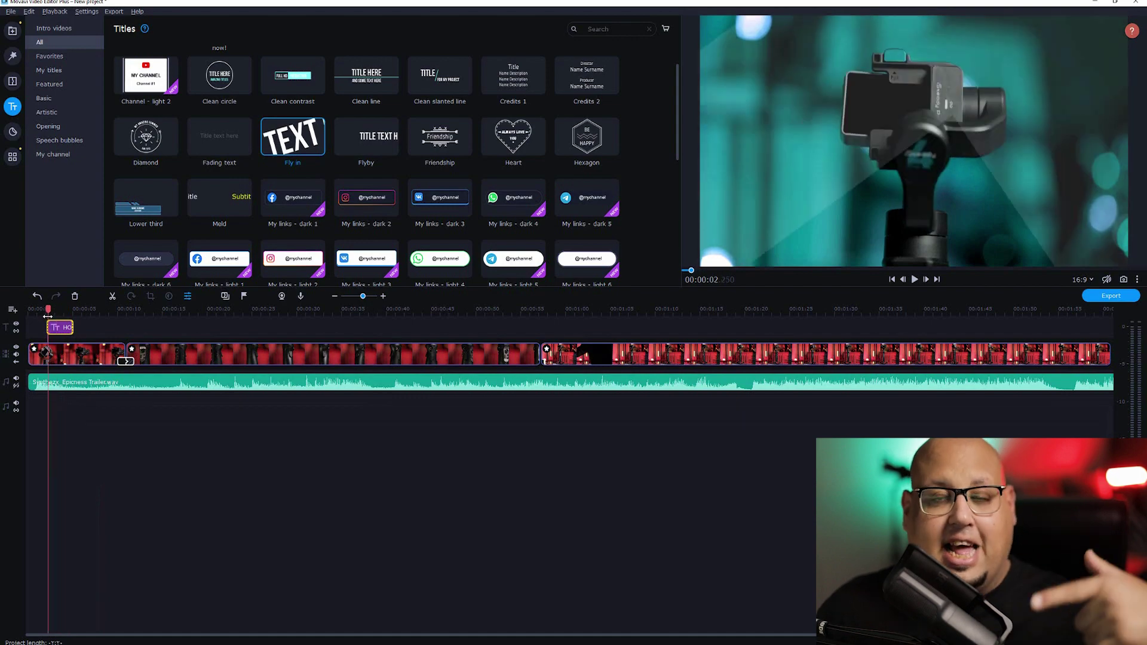
{"action": "left_click_drag", "start_coordinate": [48, 311], "coordinate": [59, 310]}
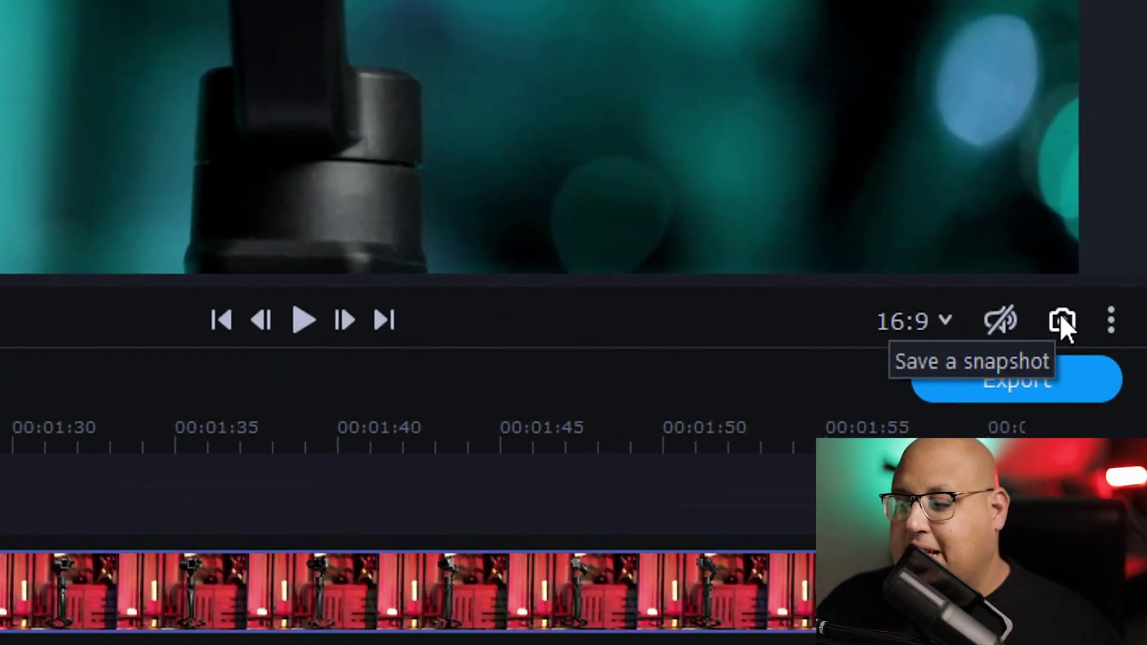
- Save a snapshot image of the HOHEM title frame and close the viewer
{"action": "left_click", "coordinate": [1062, 321]}
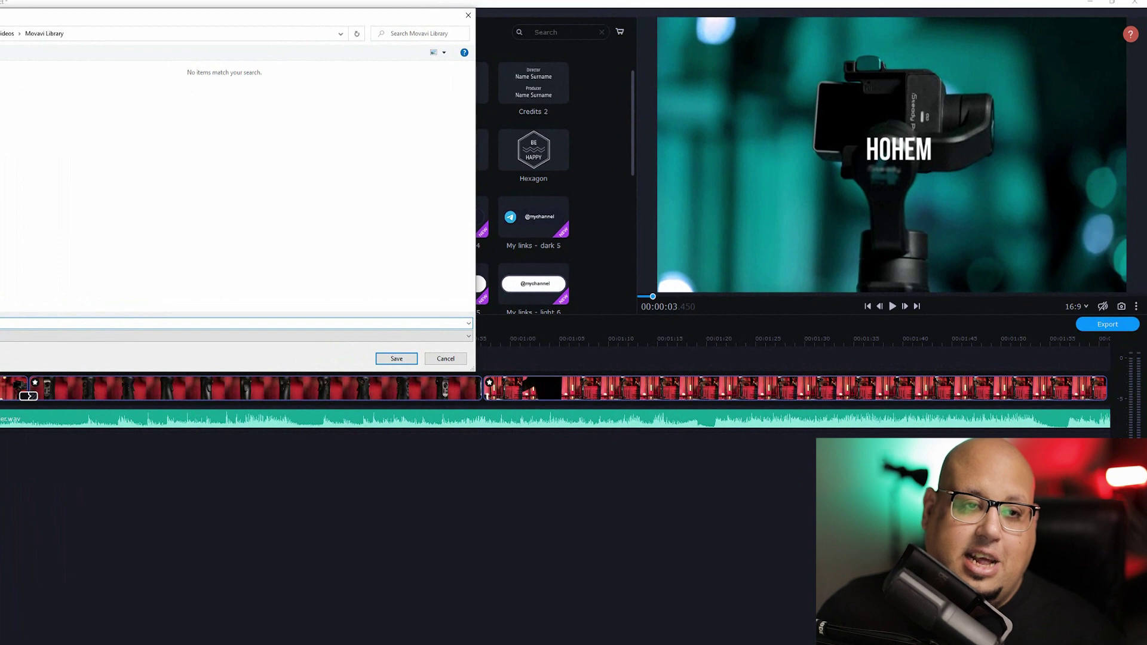
{"action": "left_click", "coordinate": [390, 361]}
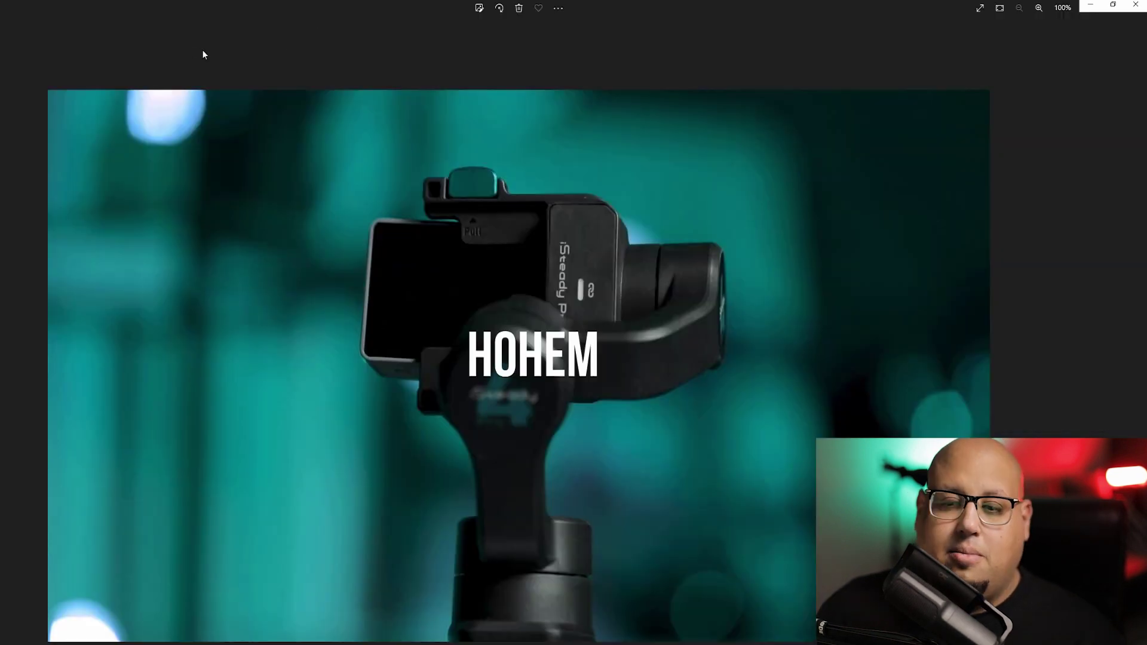
{"action": "key", "text": "alt+F4"}
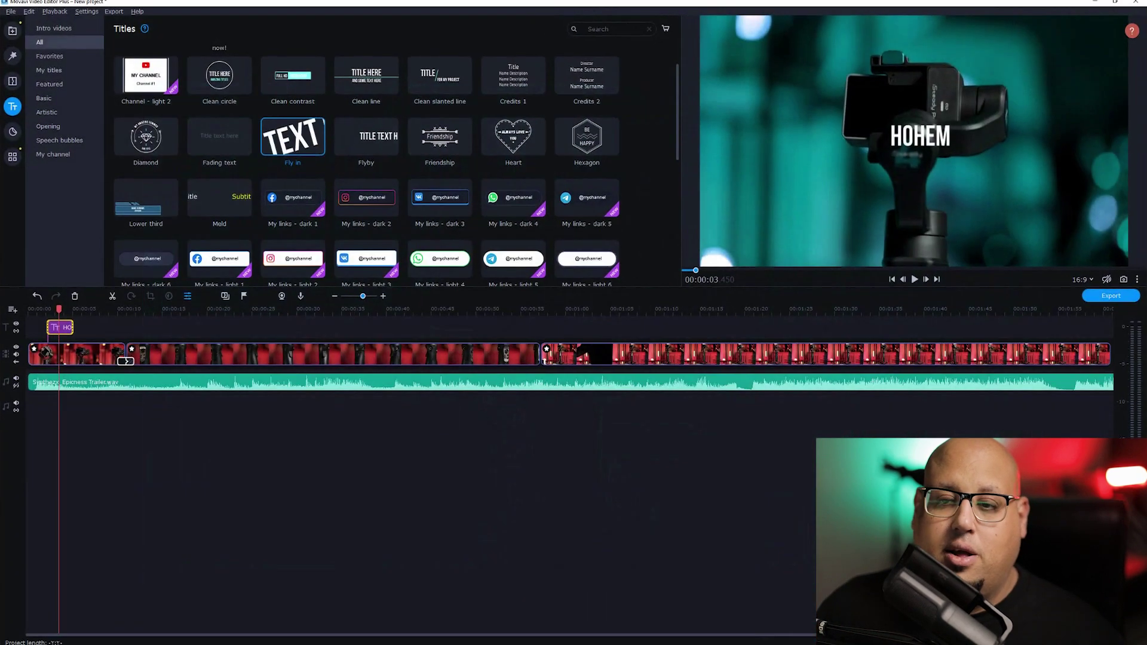
{"action": "left_click", "coordinate": [12, 157]}
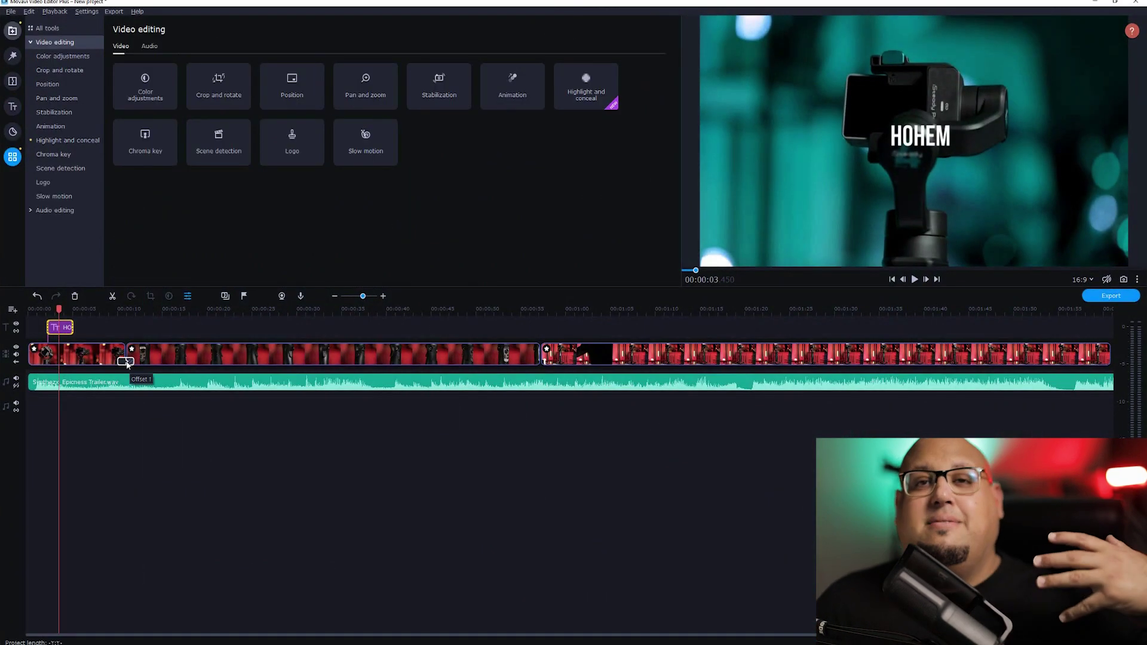
- With the second gimbal clip selected, add an empty video track and show the Media bin
{"action": "left_click", "coordinate": [183, 353]}
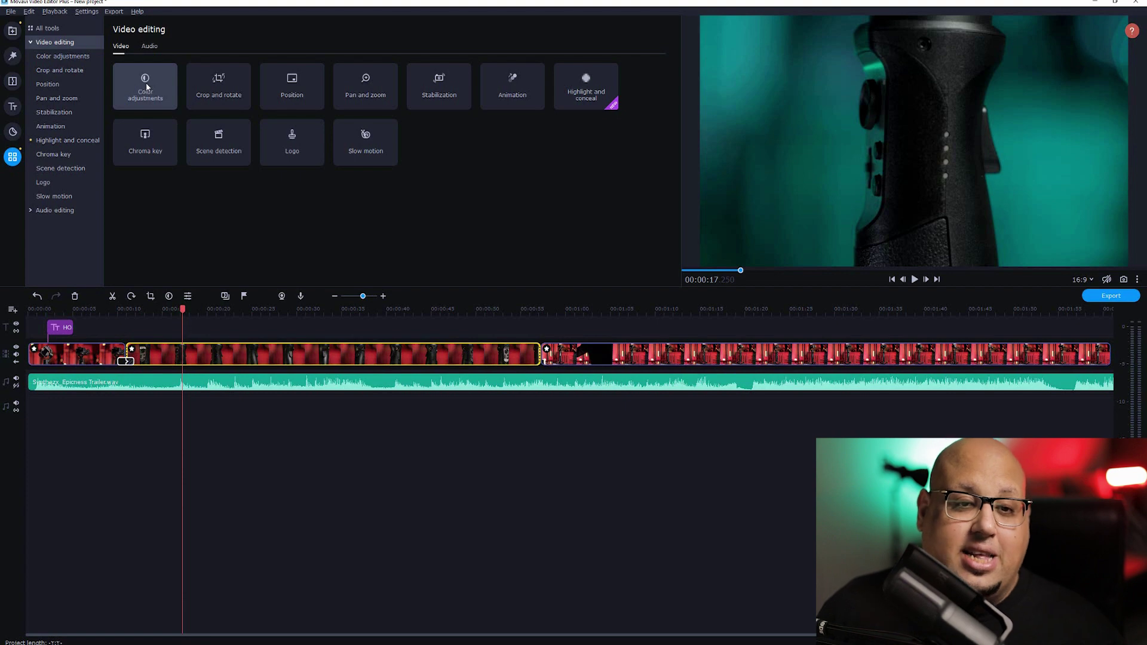
{"action": "left_click", "coordinate": [213, 106]}
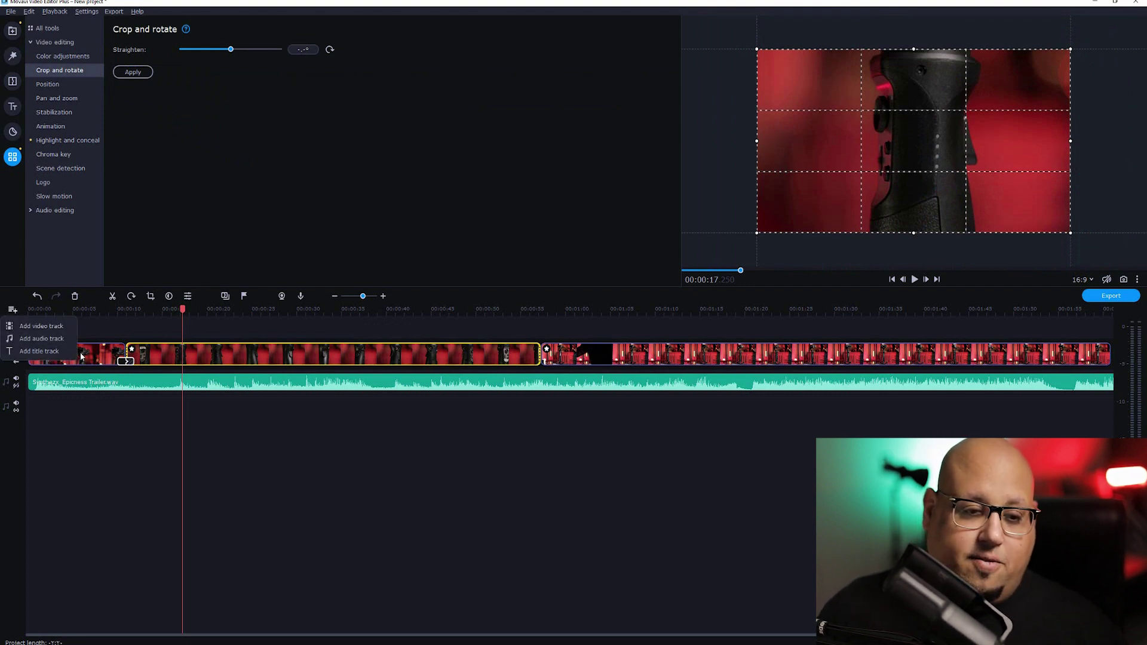
{"action": "left_click", "coordinate": [66, 325]}
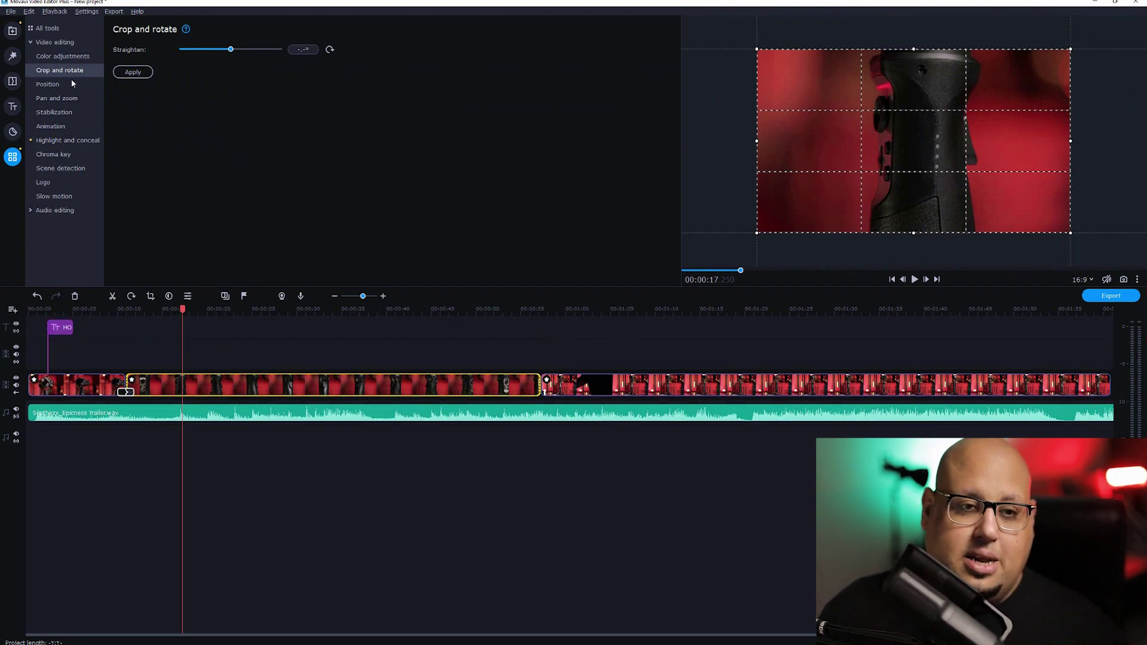
{"action": "left_click", "coordinate": [9, 31]}
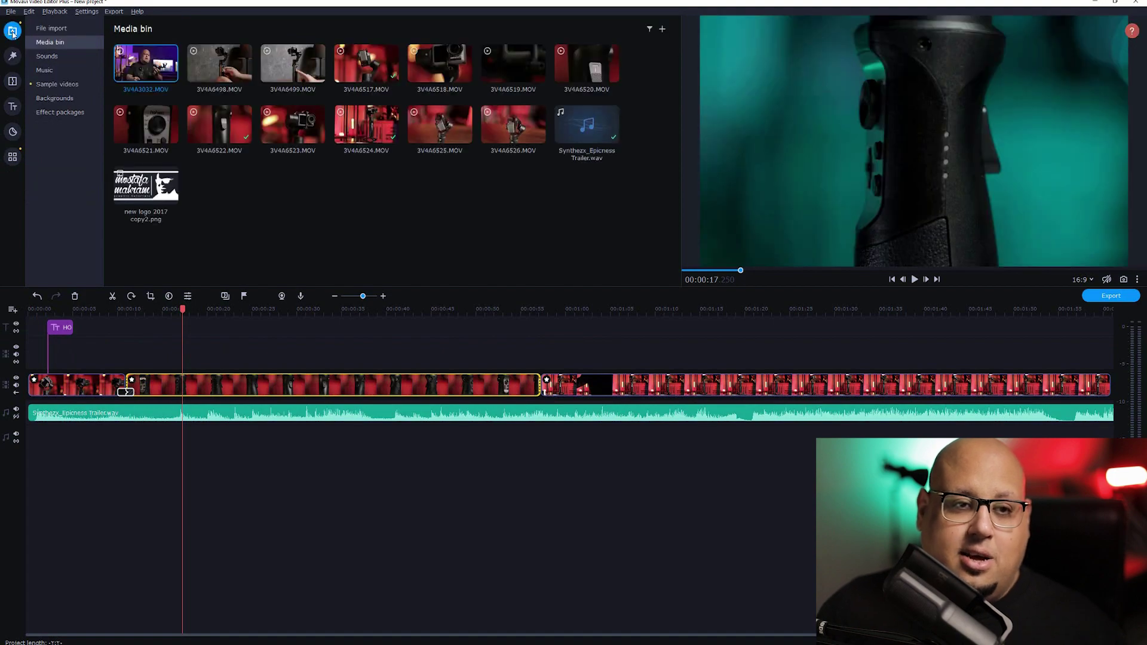
- Put 3V4A3032.MOV on the new overlay track, then detach and delete its audio
{"action": "left_click", "coordinate": [50, 29]}
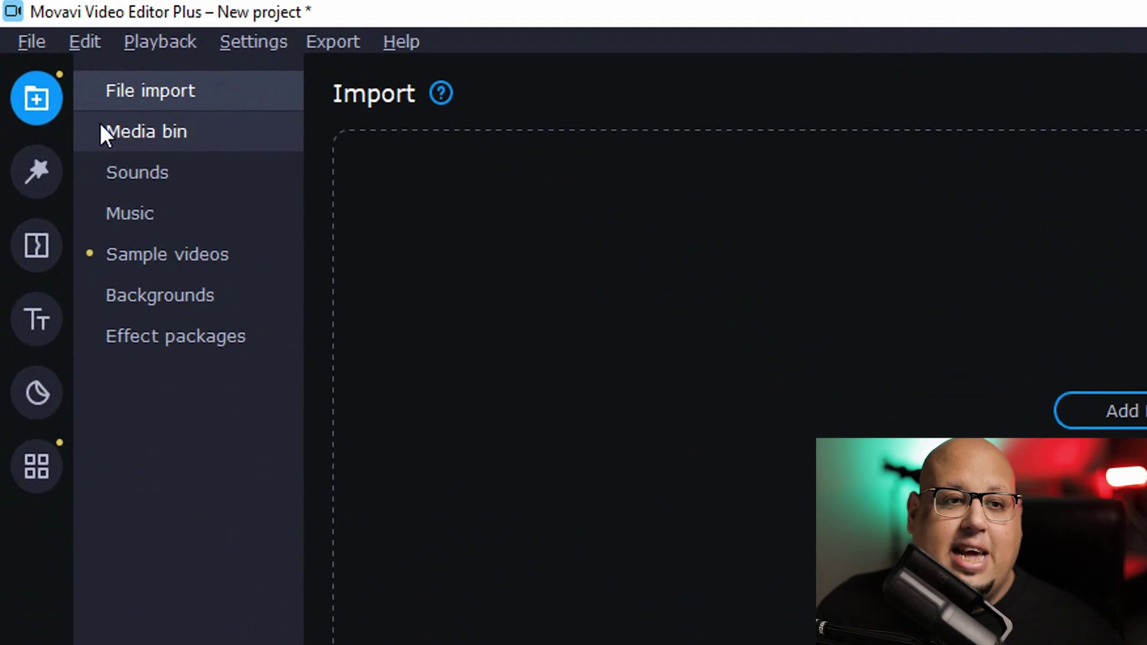
{"action": "left_click", "coordinate": [167, 131]}
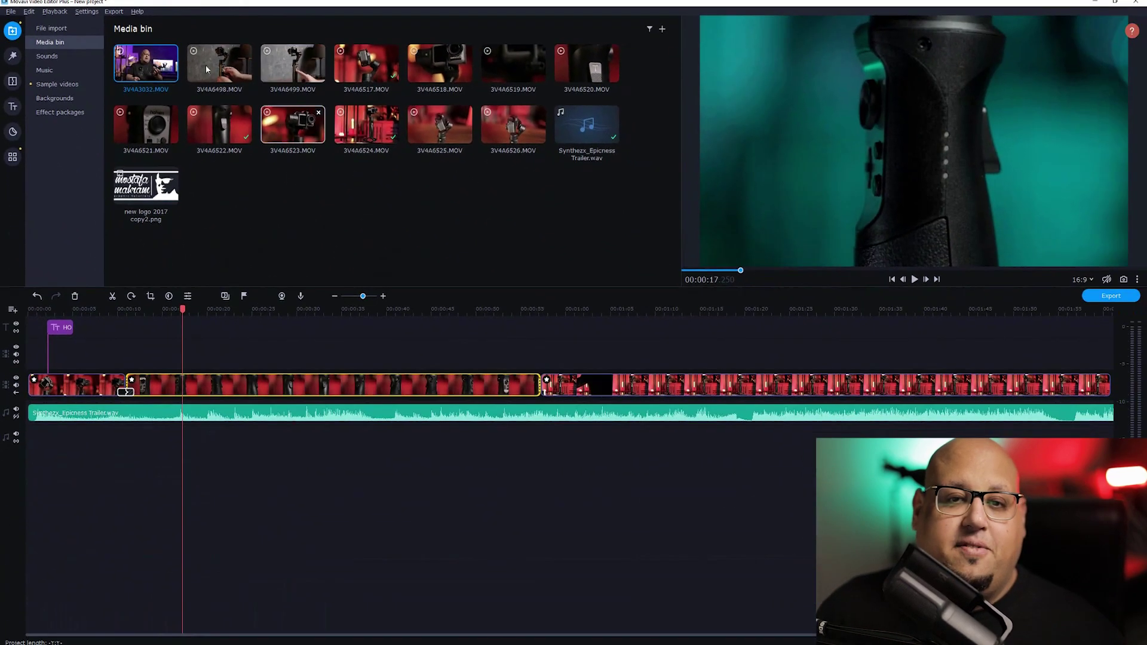
{"action": "left_click_drag", "start_coordinate": [149, 179], "coordinate": [40, 343]}
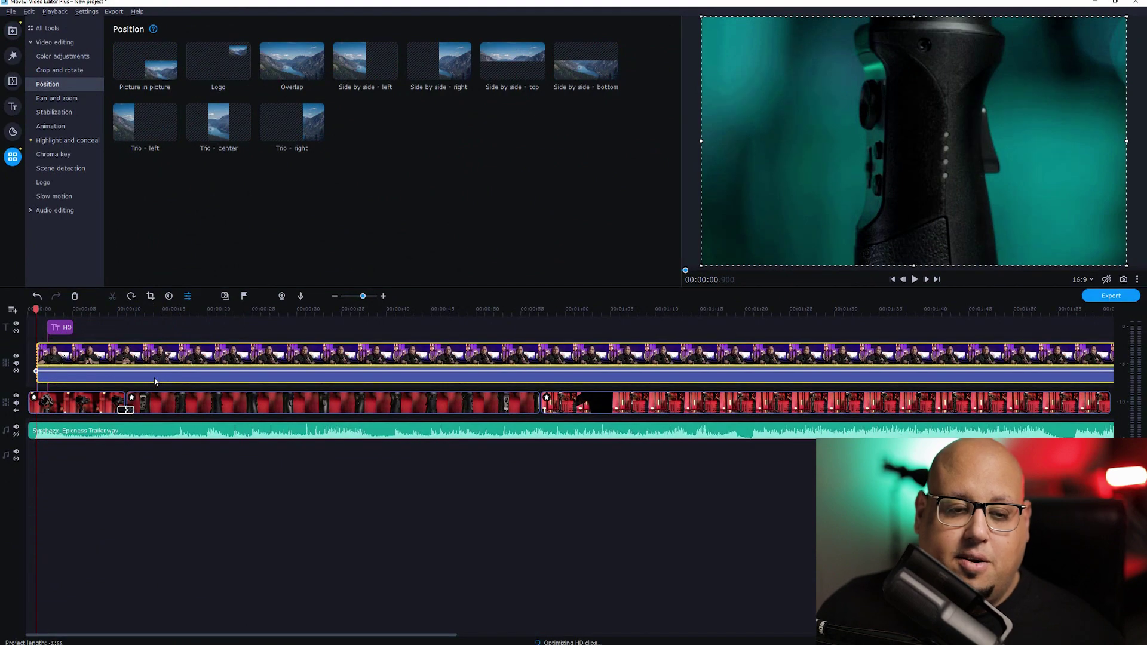
{"action": "right_click", "coordinate": [155, 381]}
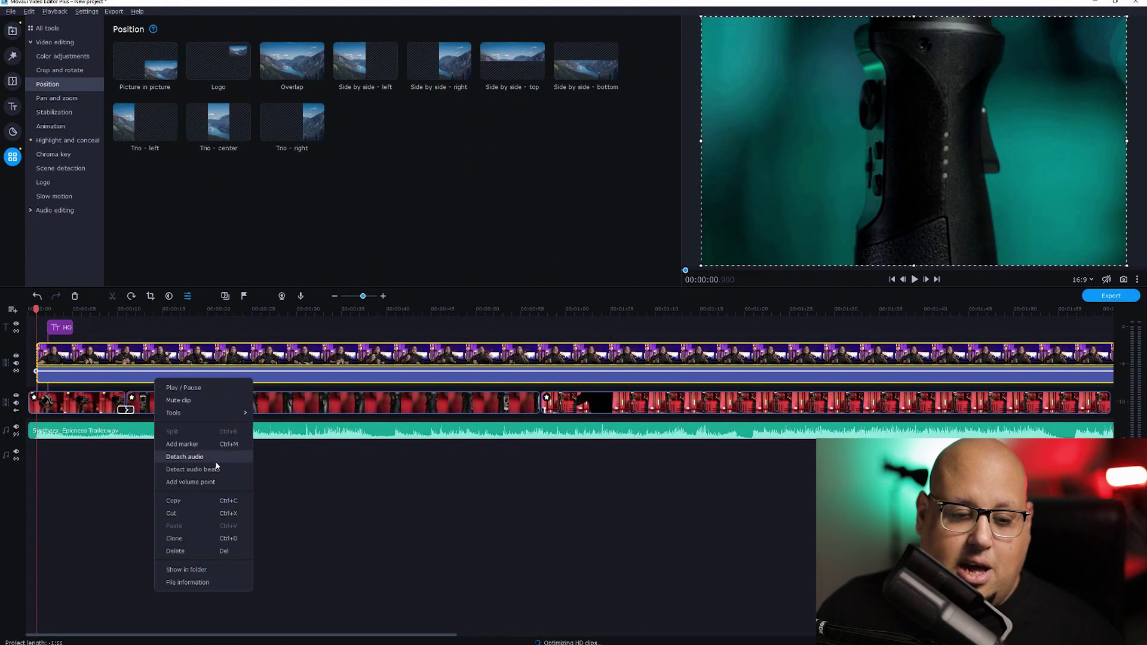
{"action": "left_click", "coordinate": [185, 457]}
{"action": "left_click", "coordinate": [326, 441]}
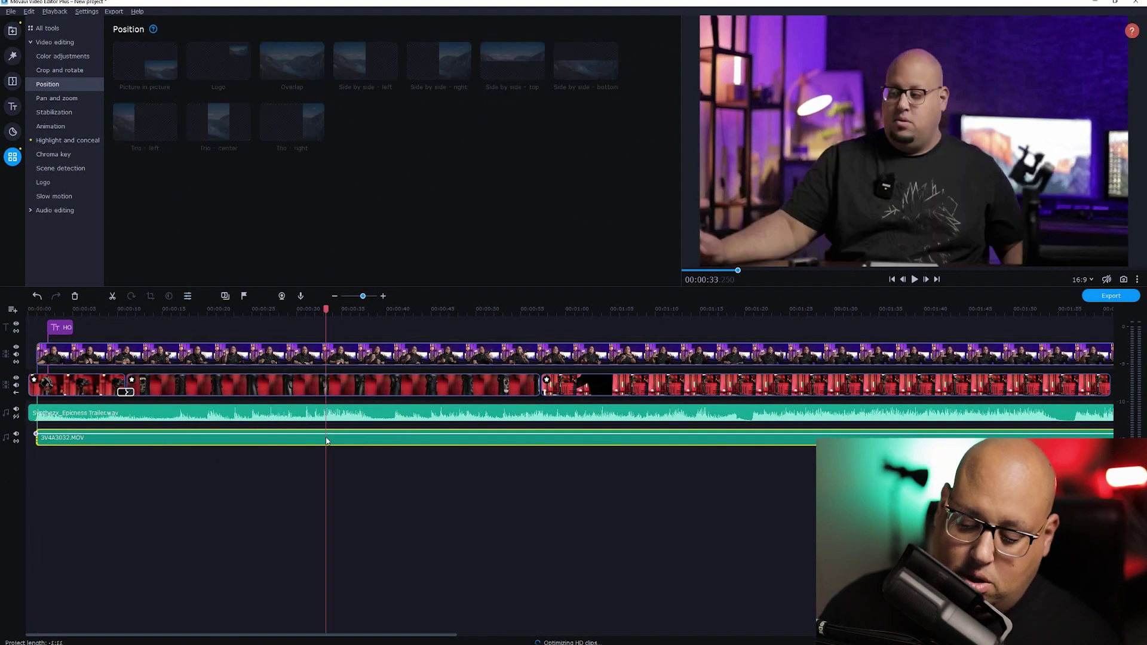
{"action": "key", "text": "Delete"}
- Crop the 3V4A3032 overlay inward from its top-right and bottom-left corners
{"action": "left_click", "coordinate": [229, 354]}
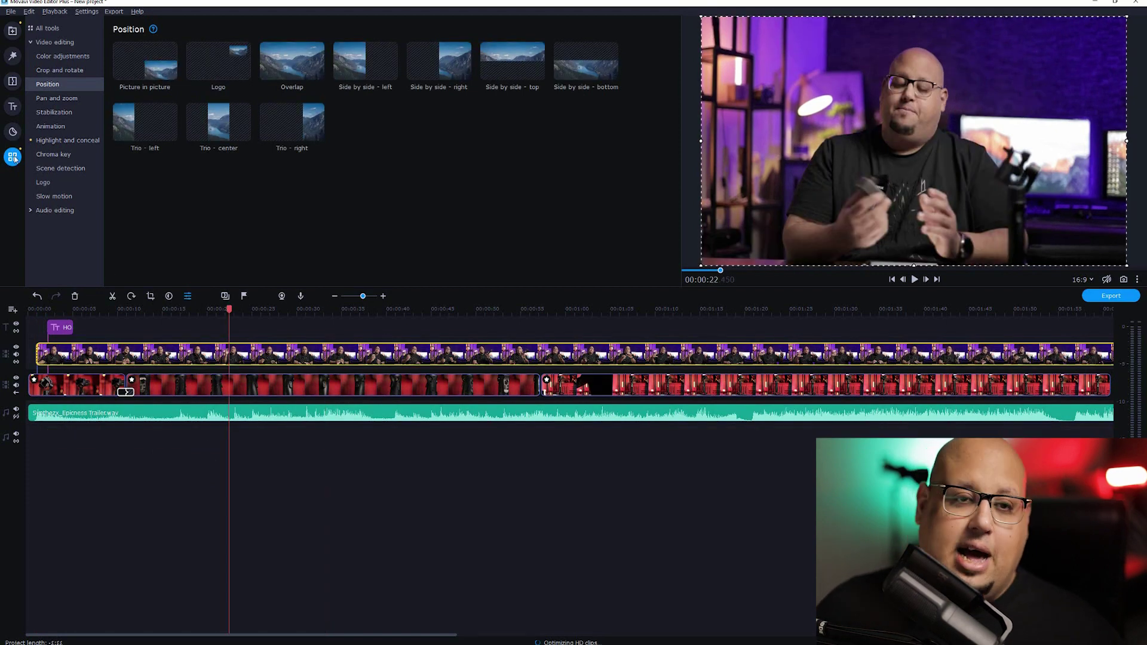
{"action": "left_click", "coordinate": [59, 69]}
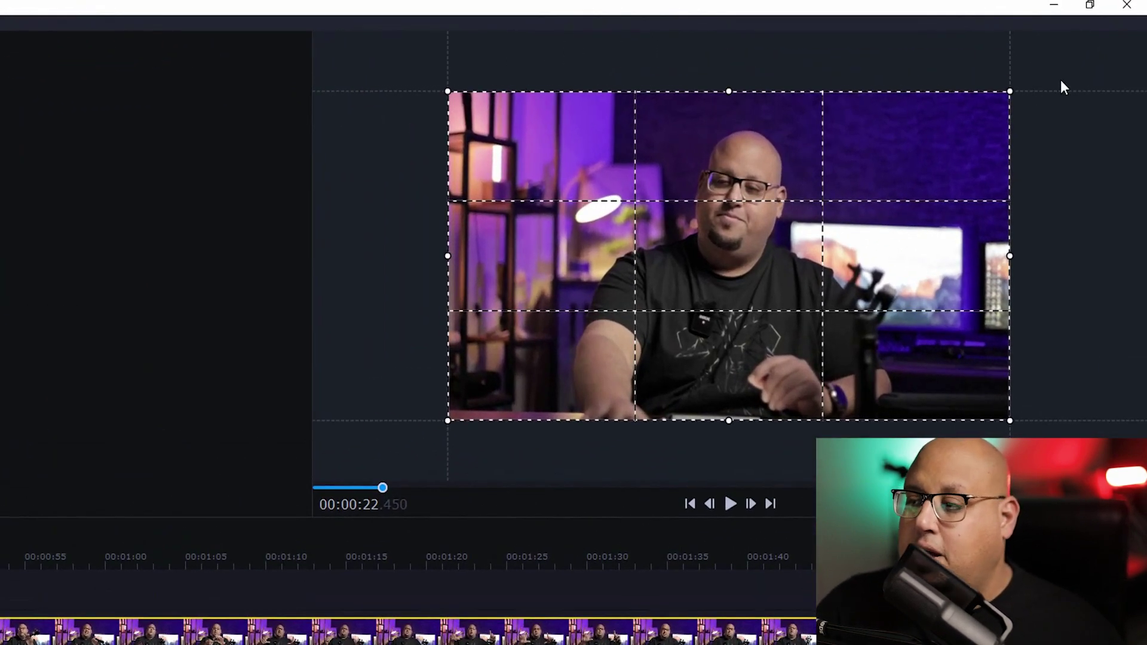
{"action": "left_click_drag", "start_coordinate": [1007, 93], "coordinate": [911, 155]}
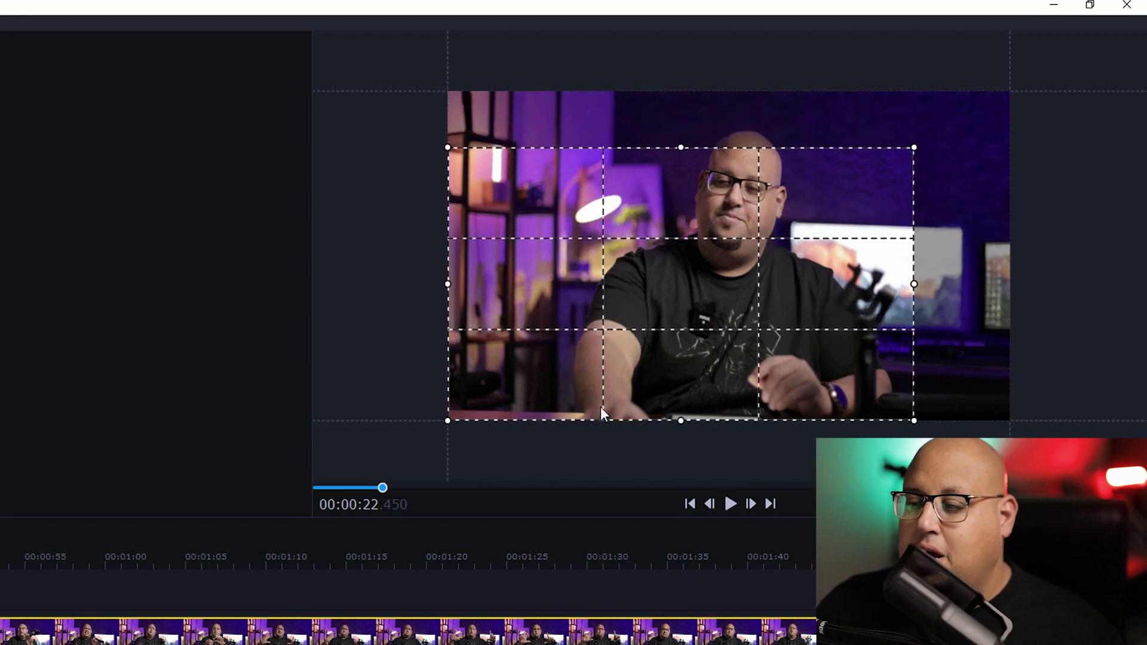
{"action": "left_click_drag", "start_coordinate": [447, 421], "coordinate": [568, 349]}
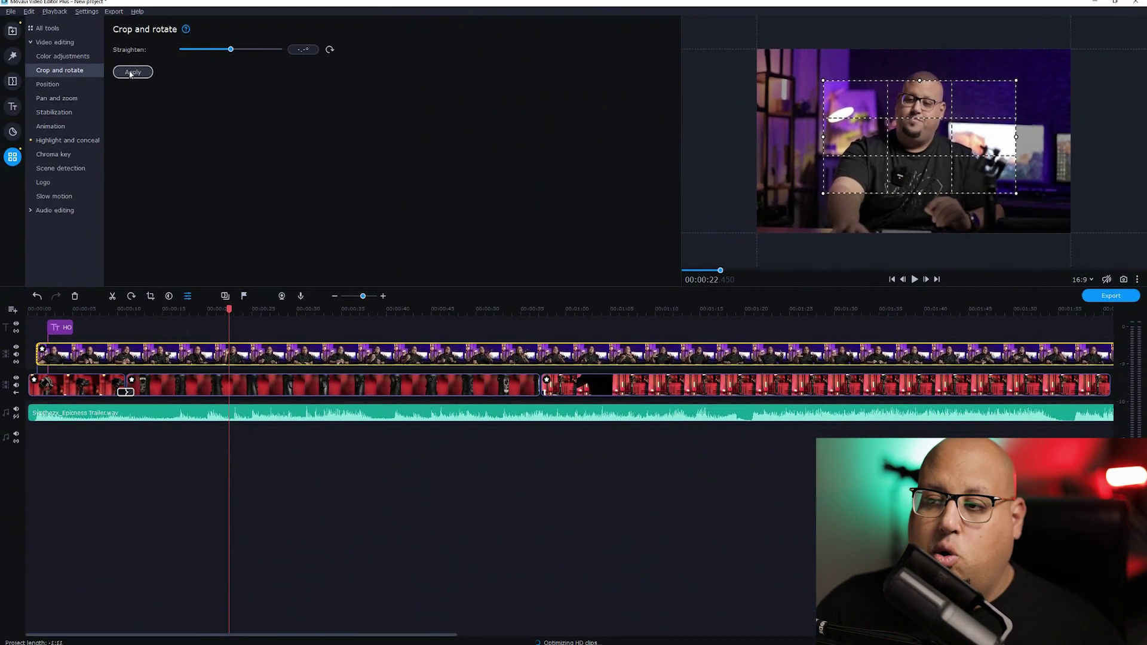
{"action": "left_click", "coordinate": [128, 70]}
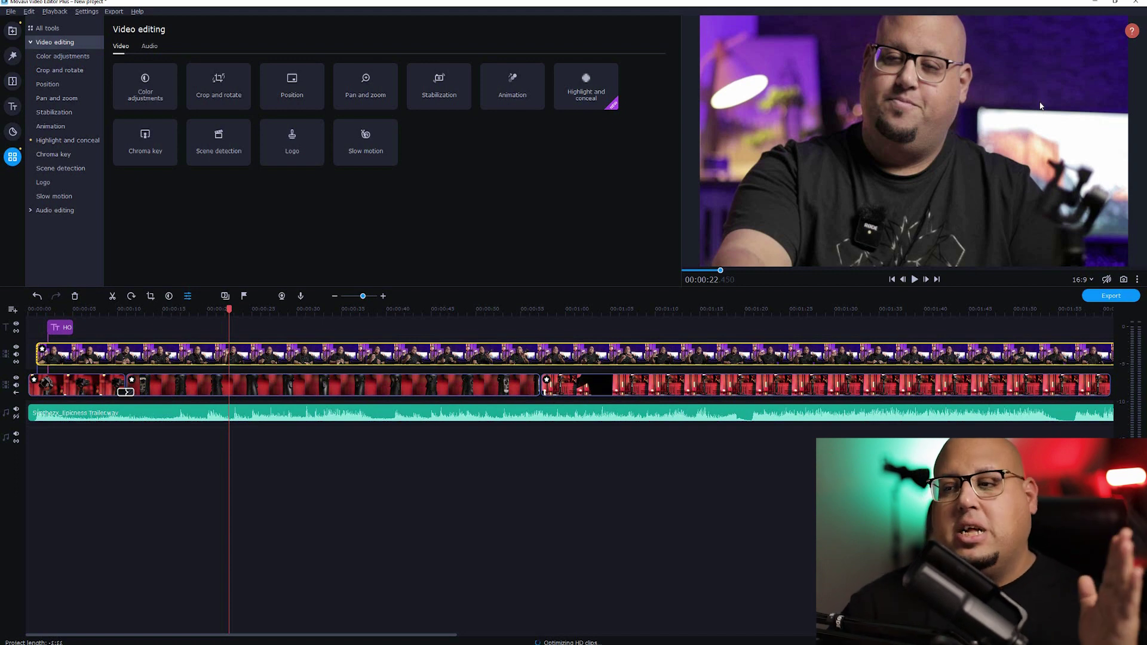
- Tighten the overlay's top-right crop, tilt it about 13°, then straighten it again
{"action": "left_click", "coordinate": [199, 82]}
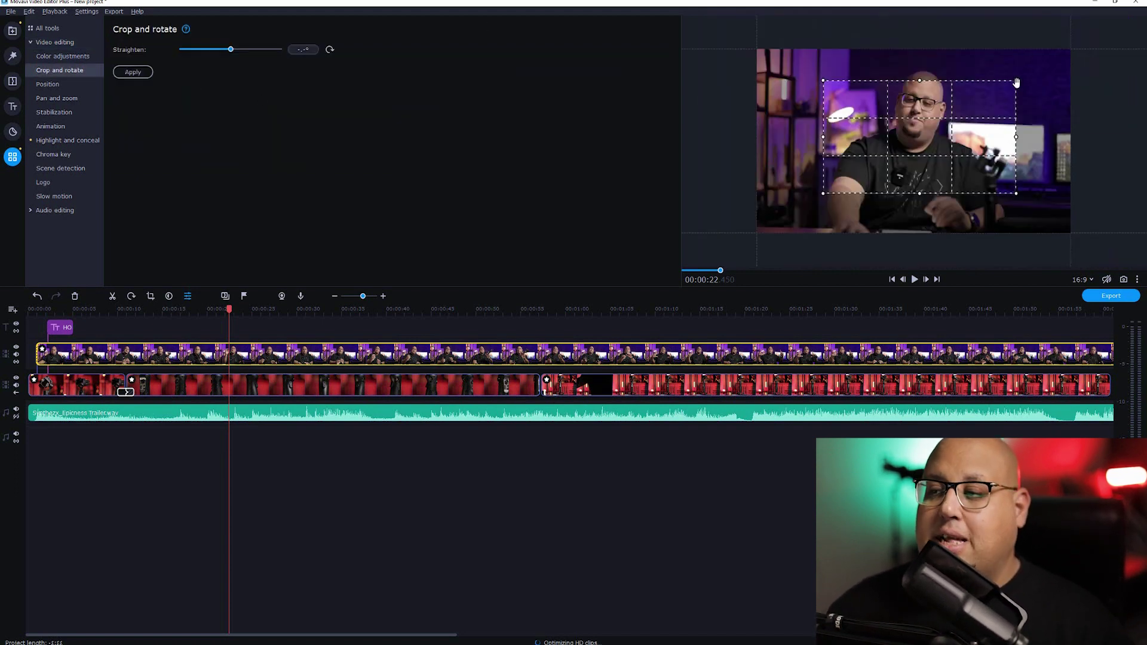
{"action": "left_click_drag", "start_coordinate": [1017, 83], "coordinate": [1004, 69]}
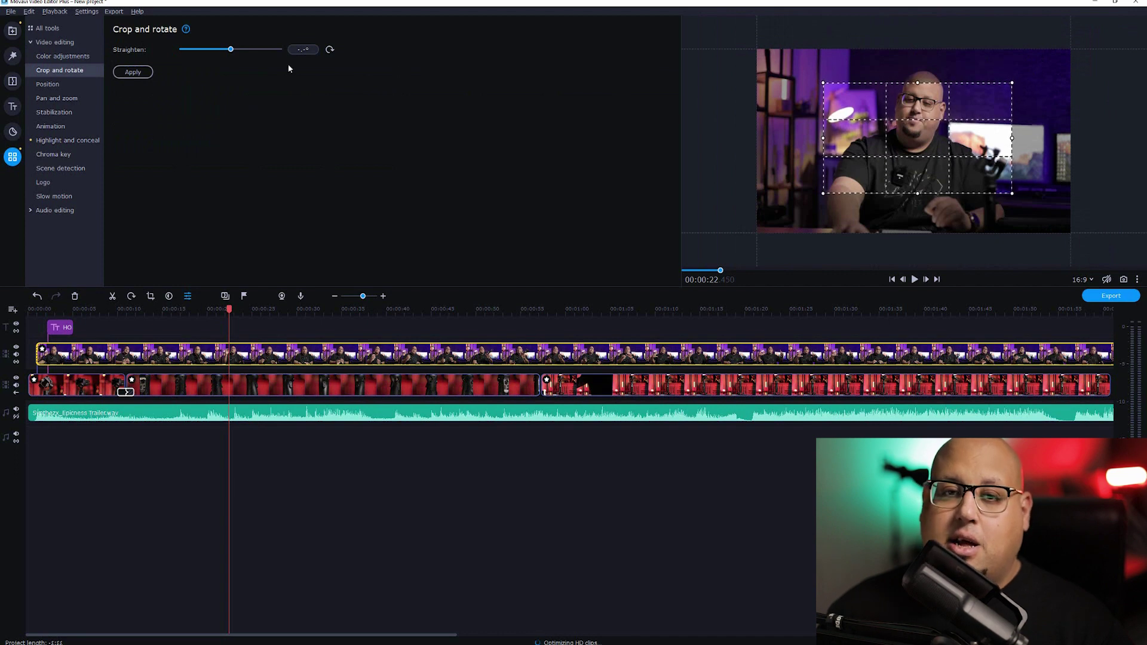
{"action": "left_click_drag", "start_coordinate": [233, 48], "coordinate": [260, 49]}
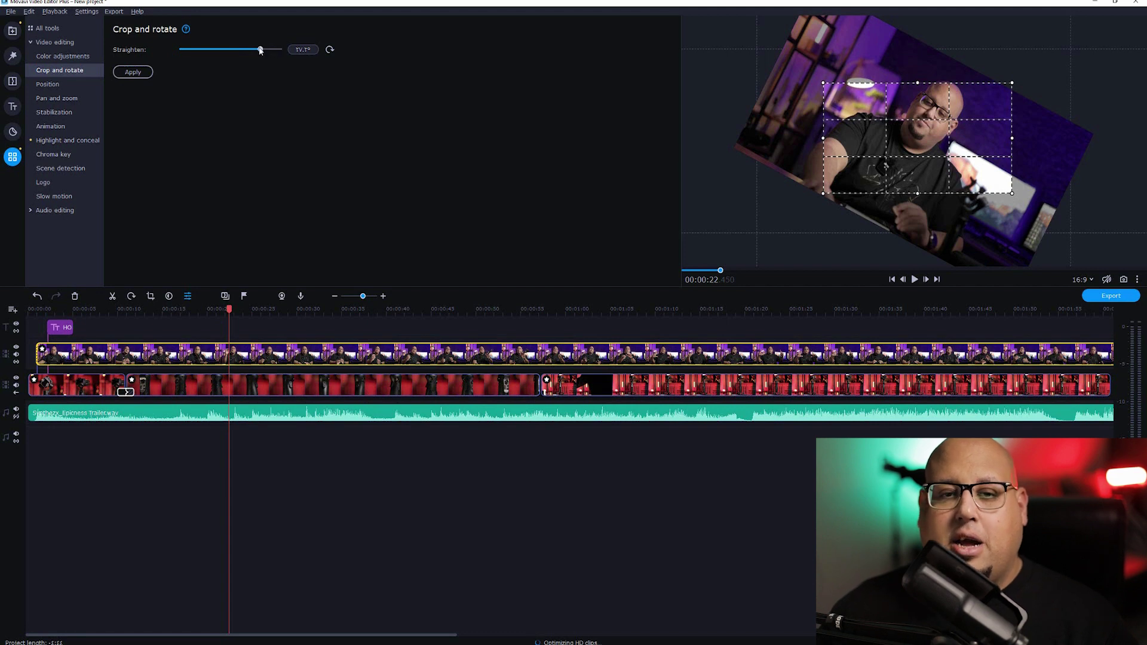
{"action": "left_click_drag", "start_coordinate": [261, 52], "coordinate": [226, 58]}
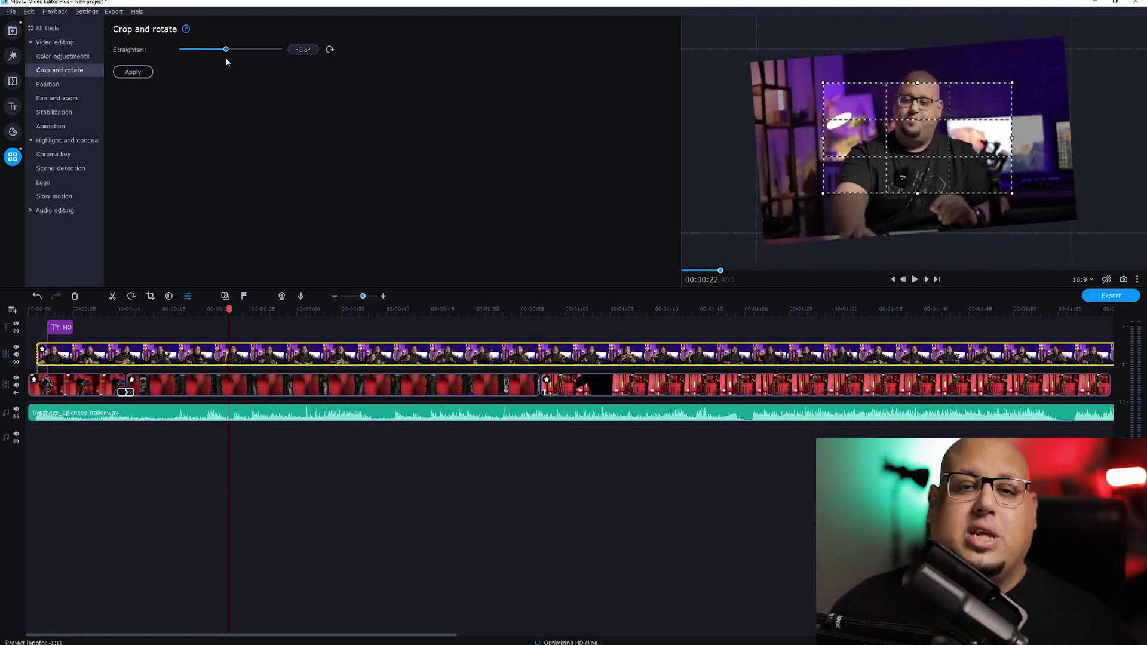
- Rotate the overlay repeatedly in 90° steps, ending back in landscape
{"action": "left_click", "coordinate": [330, 49]}
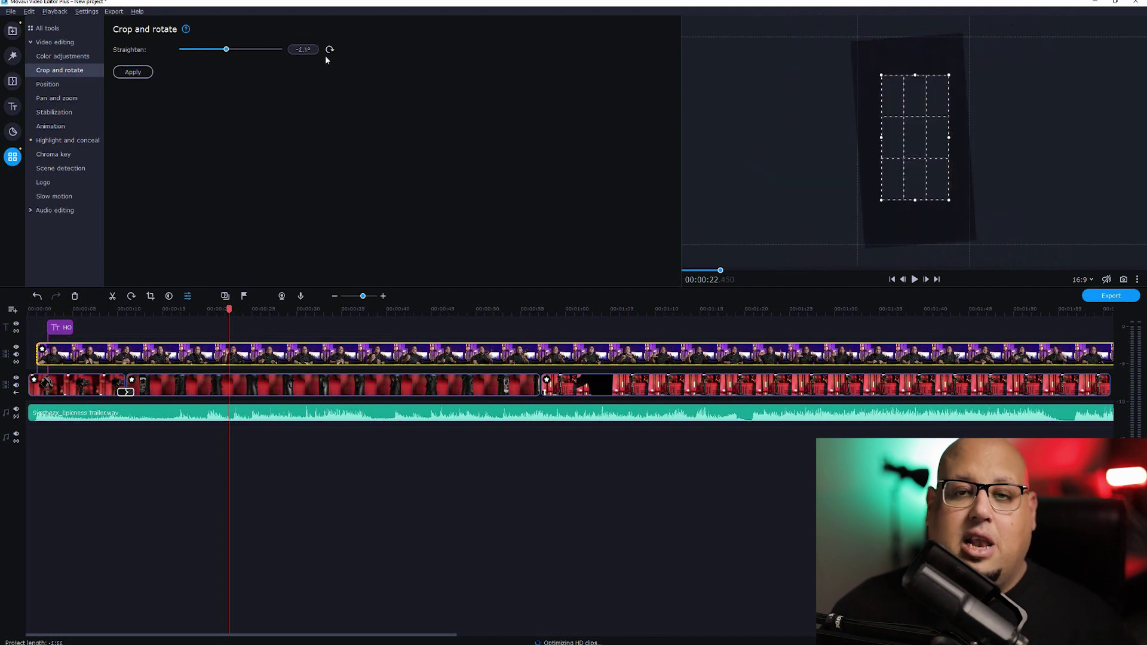
{"action": "left_click", "coordinate": [330, 49]}
{"action": "left_click", "coordinate": [330, 50]}
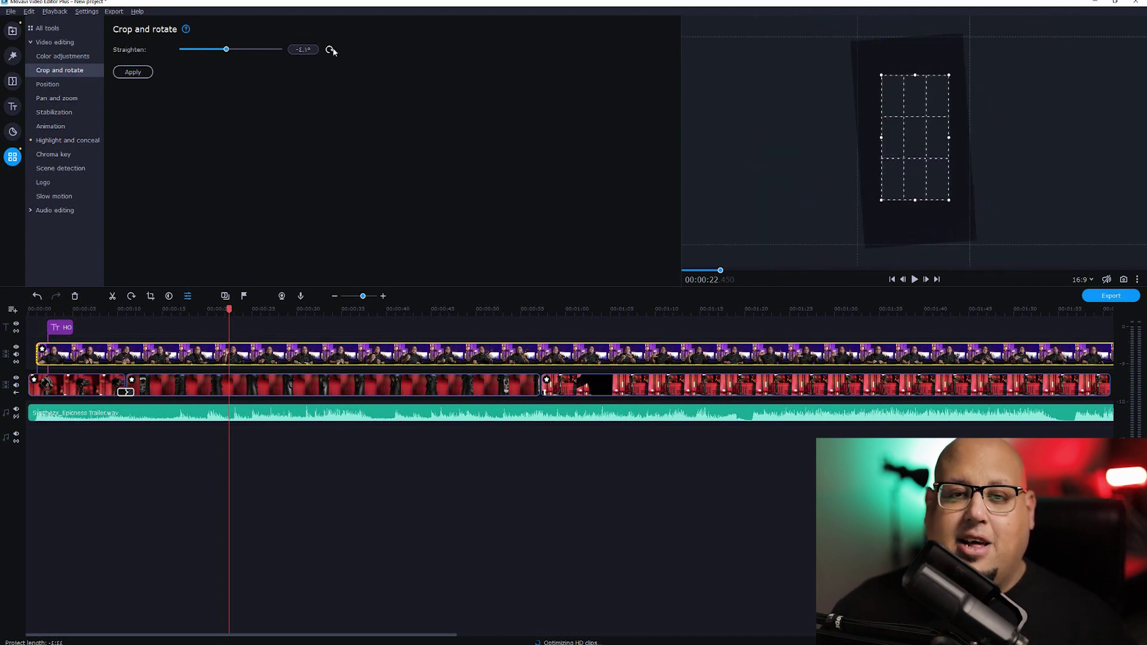
{"action": "left_click", "coordinate": [330, 50]}
{"action": "left_click", "coordinate": [331, 50]}
{"action": "left_click", "coordinate": [330, 50]}
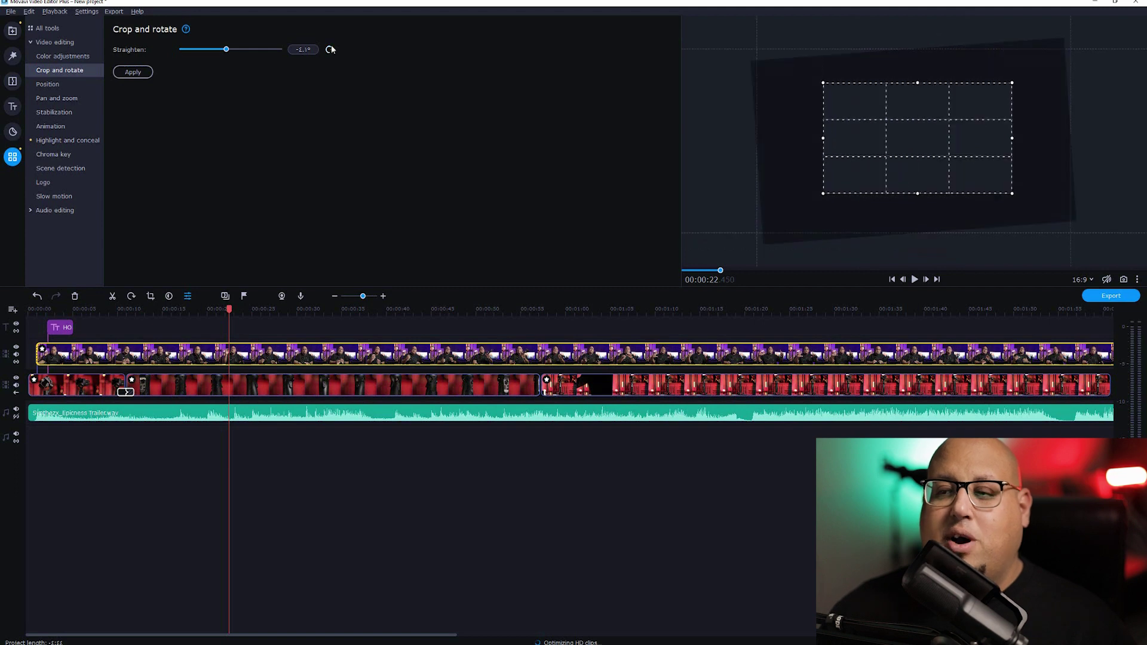
{"action": "left_click", "coordinate": [330, 50]}
{"action": "left_click", "coordinate": [331, 50]}
{"action": "left_click", "coordinate": [331, 50]}
{"action": "left_click", "coordinate": [331, 50]}
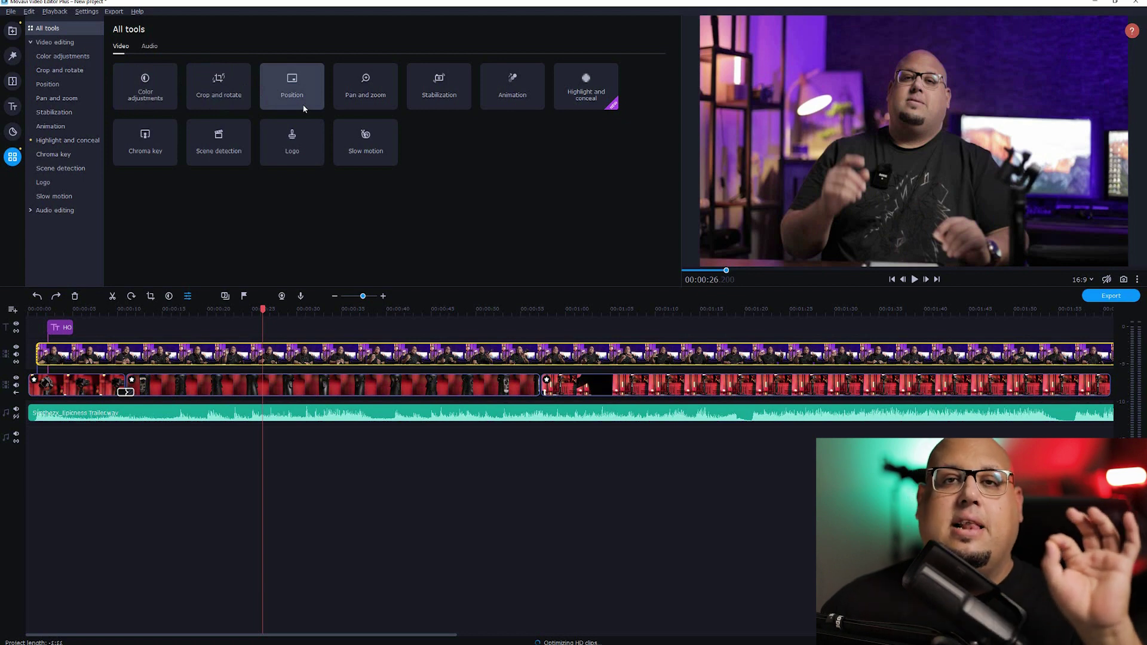
- Try Picture in picture, Logo and Overlap on the talking-head clip, then apply Side by side - left
{"action": "left_click", "coordinate": [301, 107]}
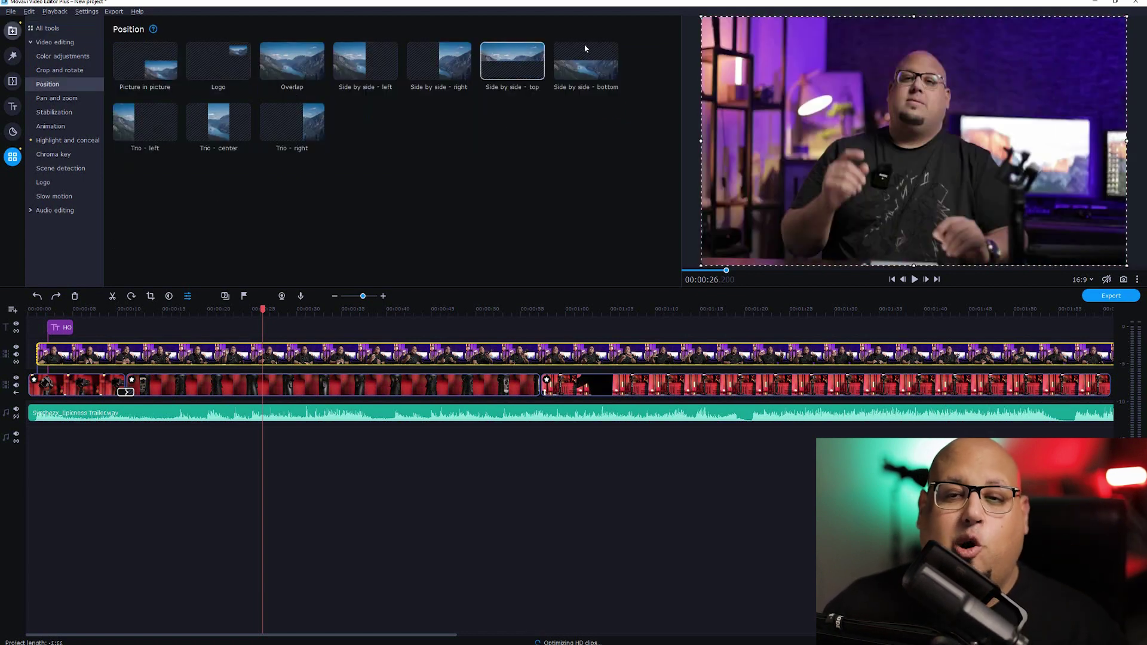
{"action": "left_click", "coordinate": [156, 70]}
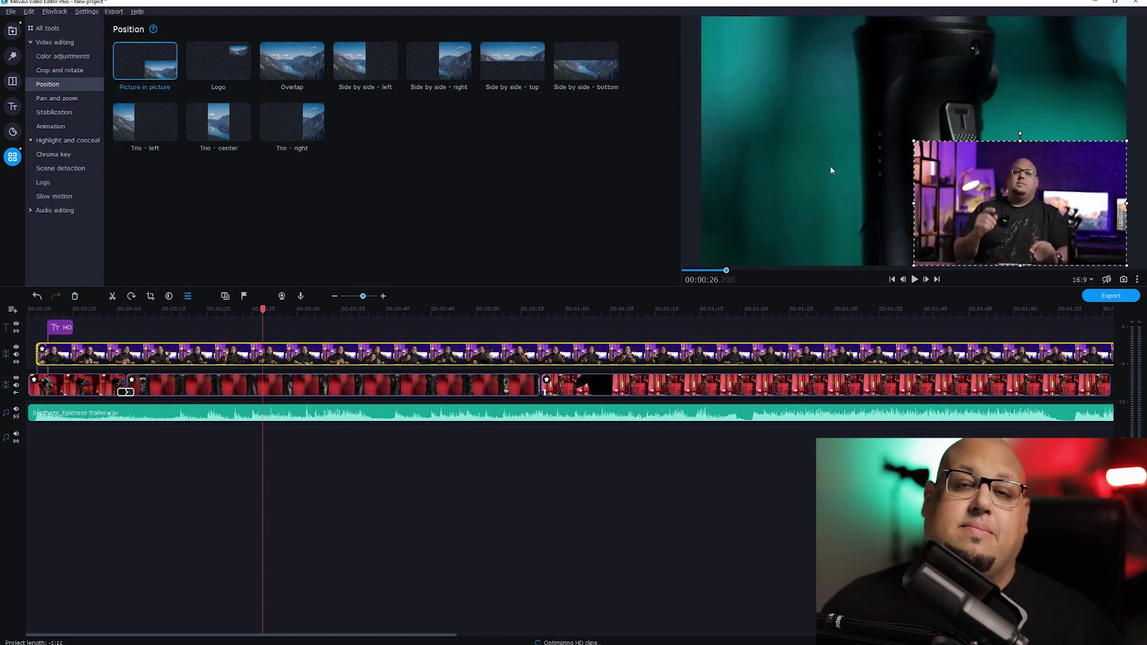
{"action": "left_click", "coordinate": [235, 63]}
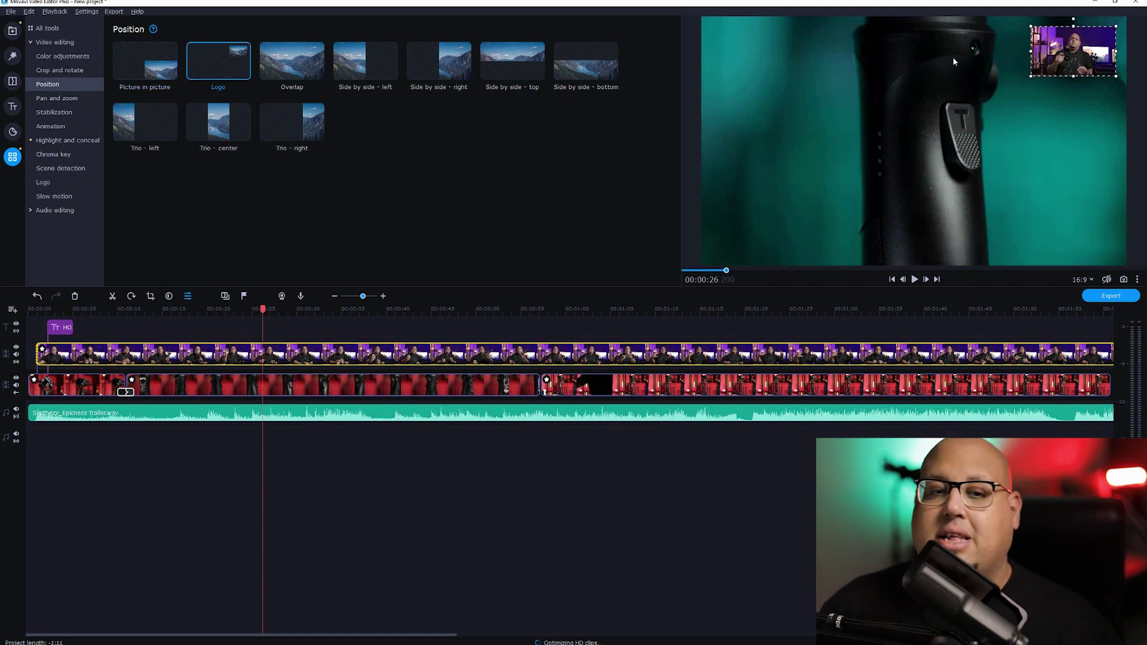
{"action": "left_click", "coordinate": [281, 358]}
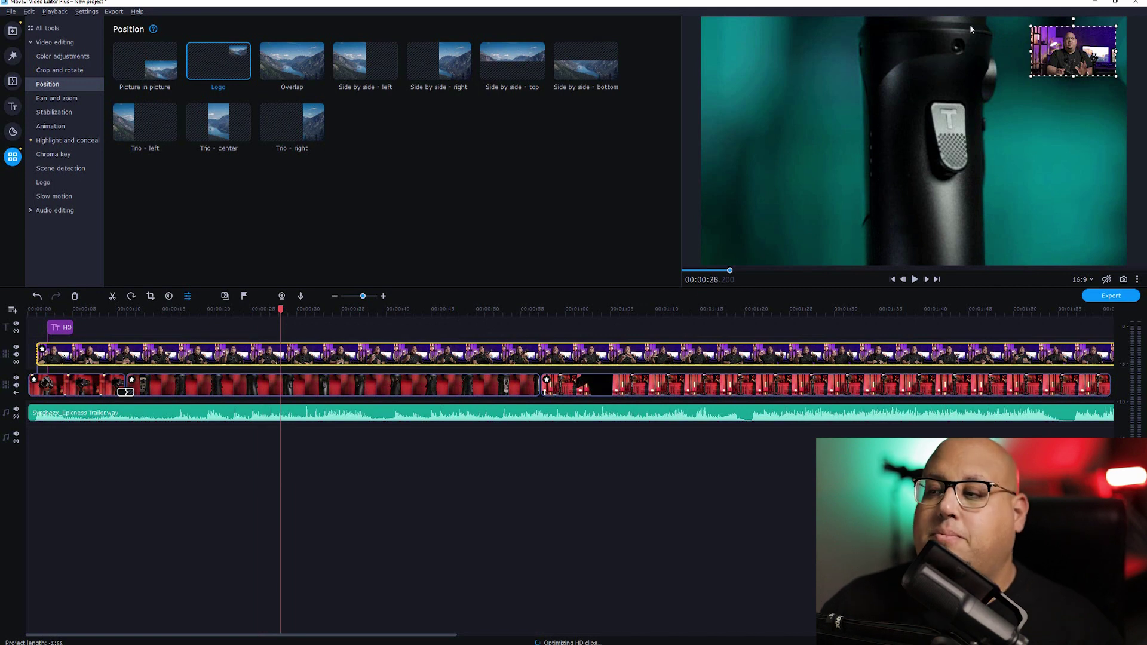
{"action": "left_click", "coordinate": [298, 65]}
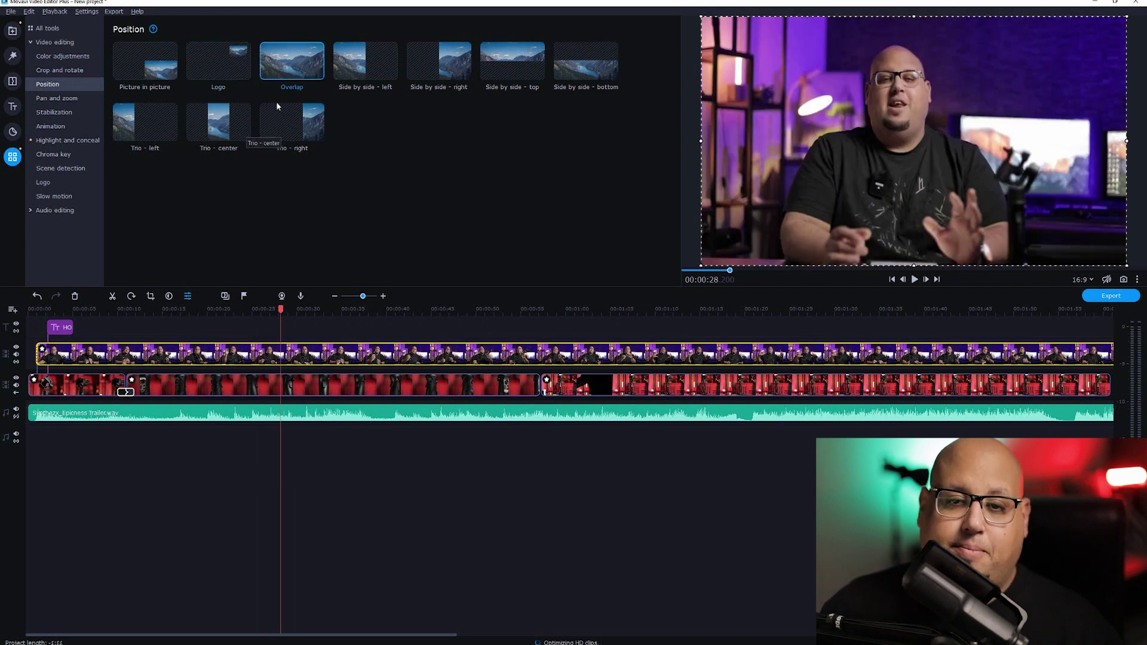
{"action": "left_click", "coordinate": [357, 67]}
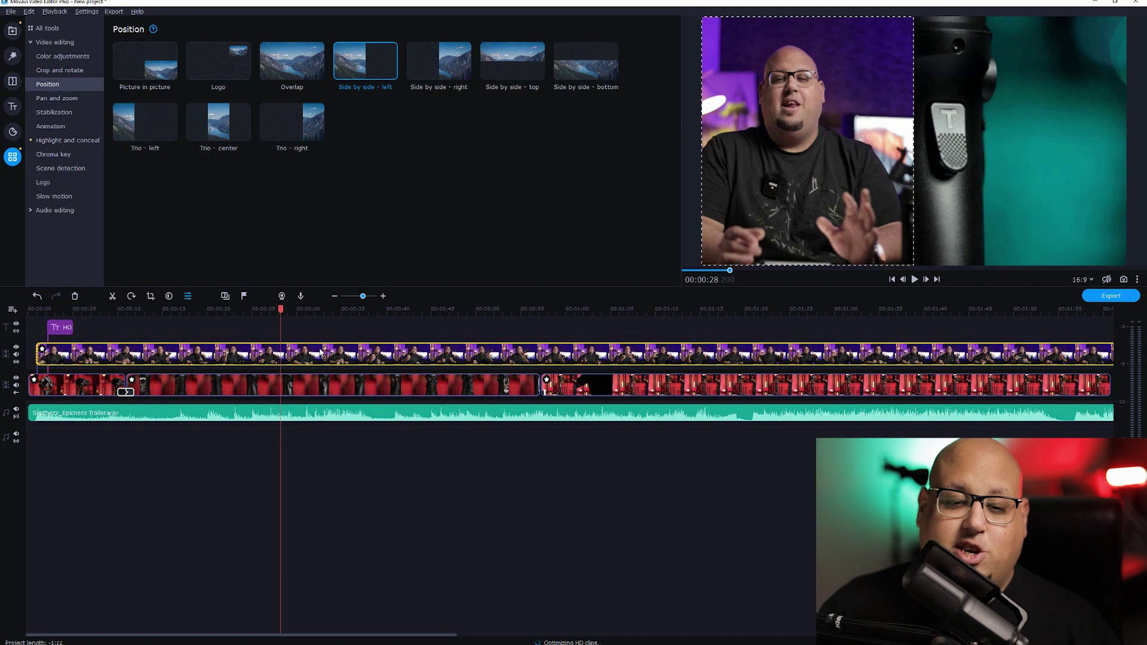
{"action": "left_click", "coordinate": [296, 388]}
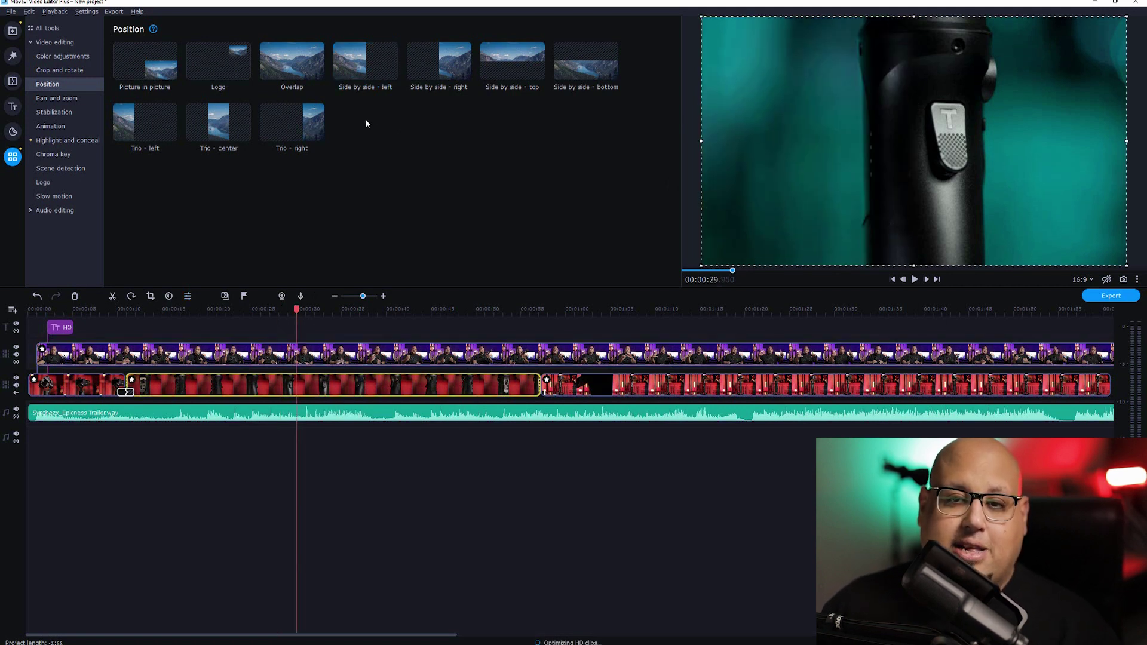
- Apply Side by side - top to the gimbal clip and Side by side - bottom to the talking-head clip
{"action": "left_click", "coordinate": [449, 70]}
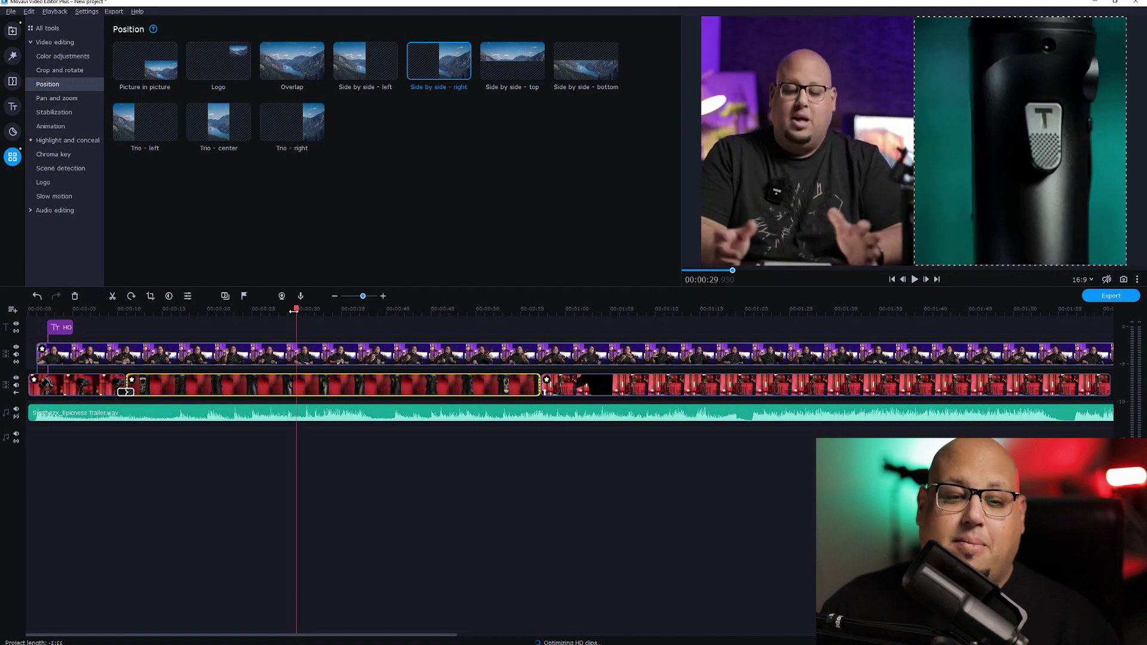
{"action": "left_click_drag", "start_coordinate": [293, 311], "coordinate": [338, 316]}
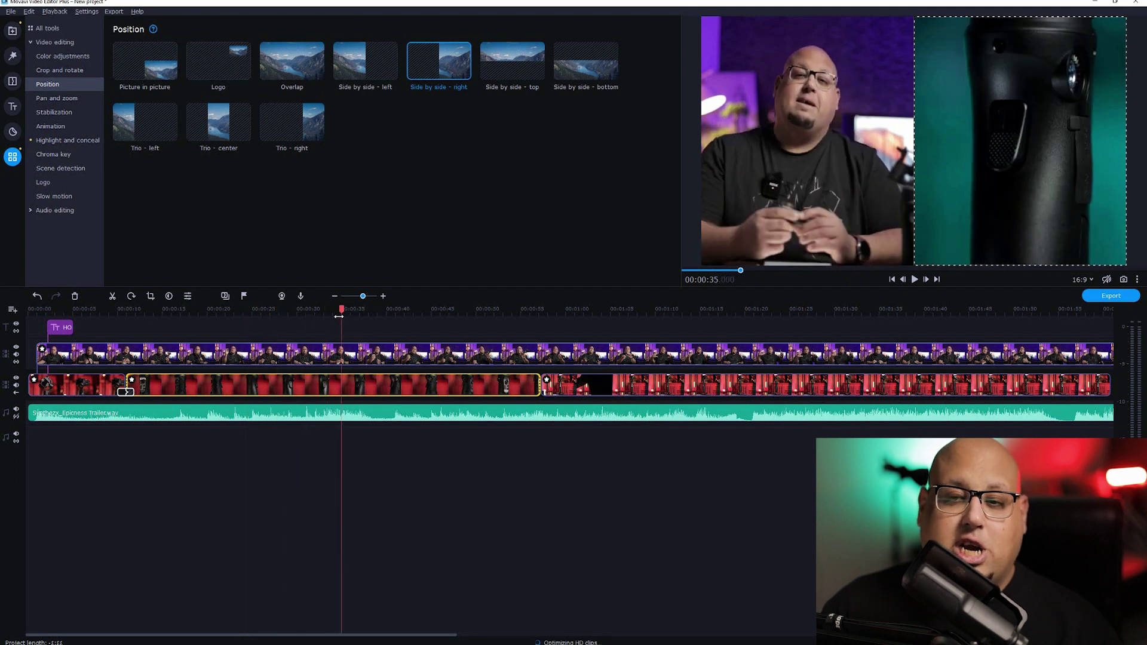
{"action": "left_click", "coordinate": [512, 67]}
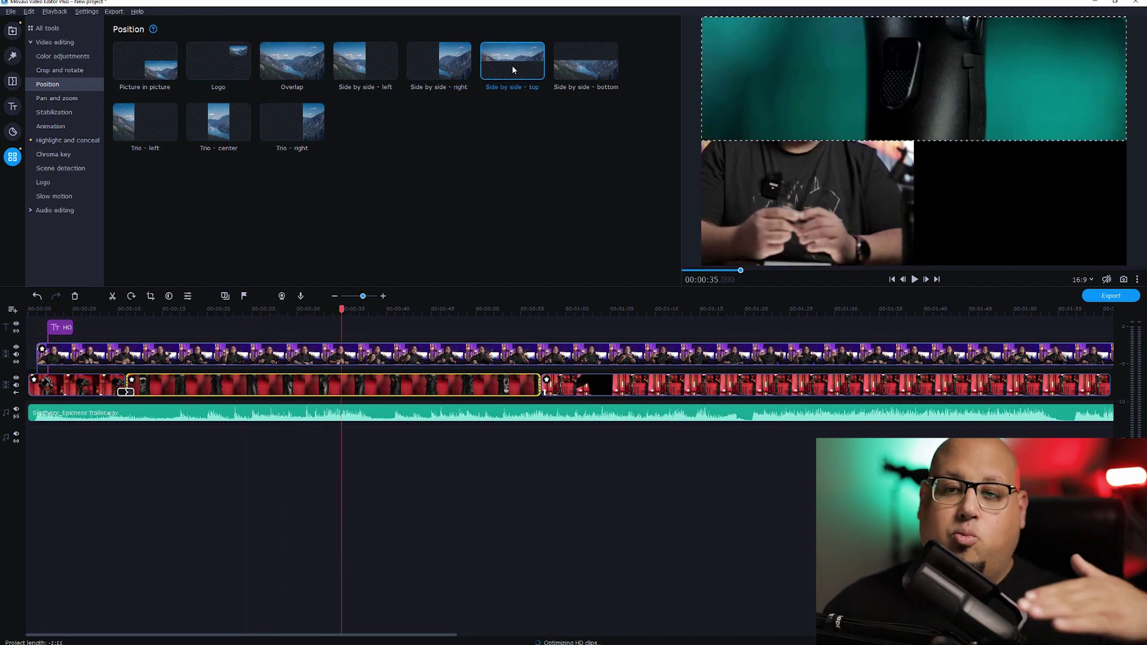
{"action": "left_click", "coordinate": [435, 349]}
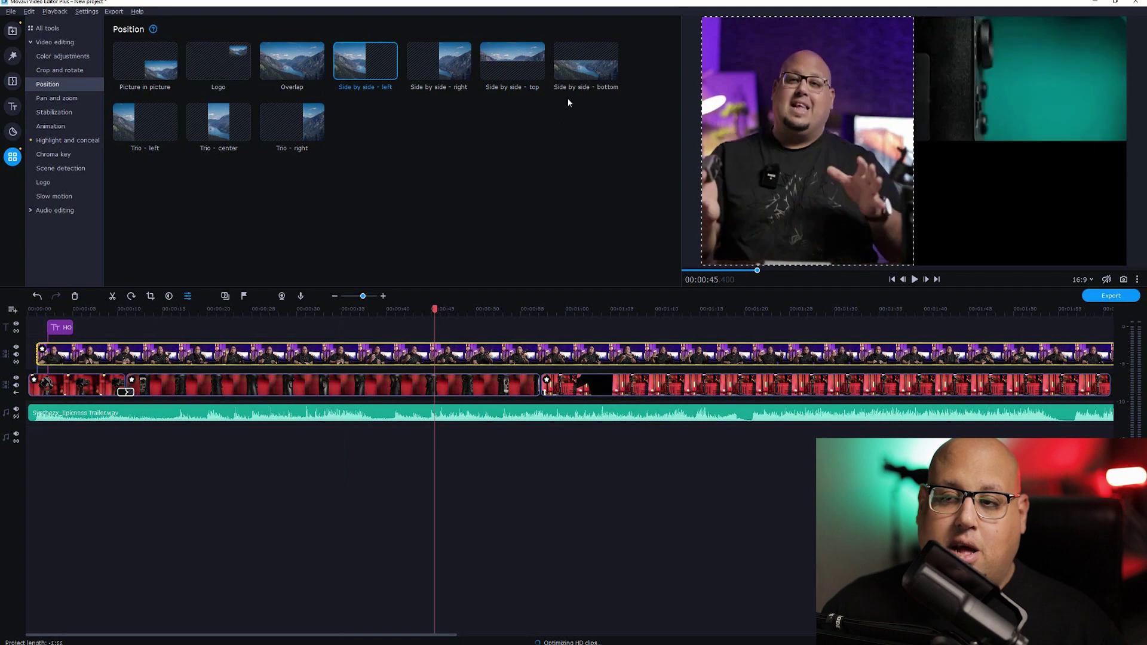
{"action": "left_click", "coordinate": [573, 66]}
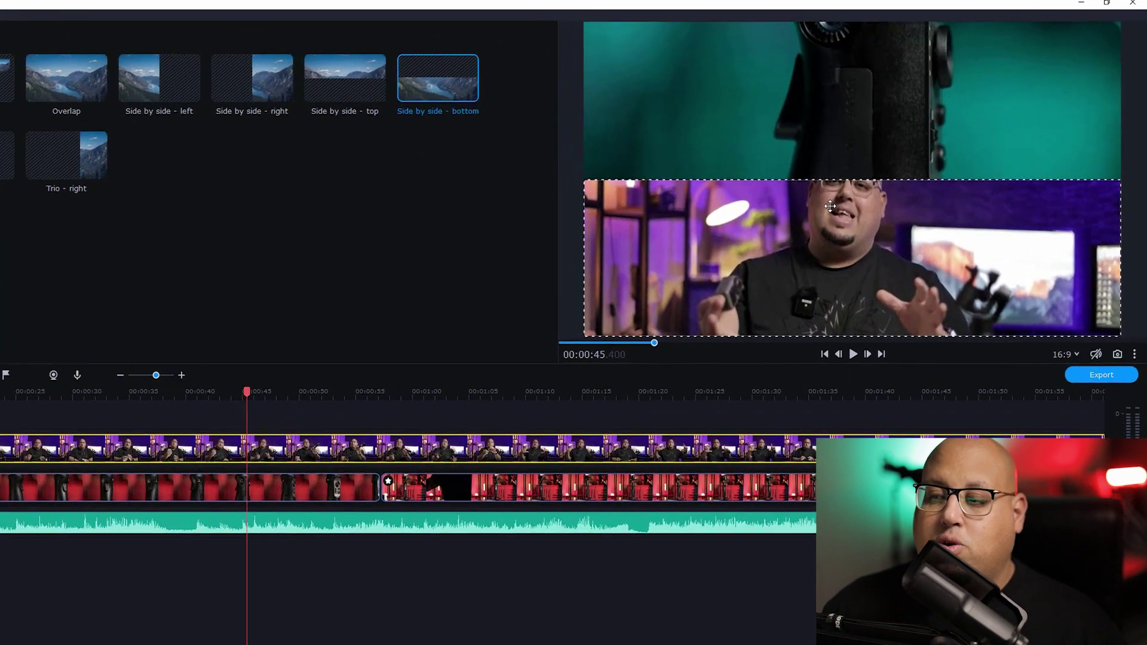
- Reframe both pictures: nudge the talking-head up and shift the gimbal shot down to show the lens
{"action": "left_click_drag", "start_coordinate": [876, 158], "coordinate": [892, 196]}
{"action": "left_click_drag", "start_coordinate": [588, 433], "coordinate": [593, 407]}
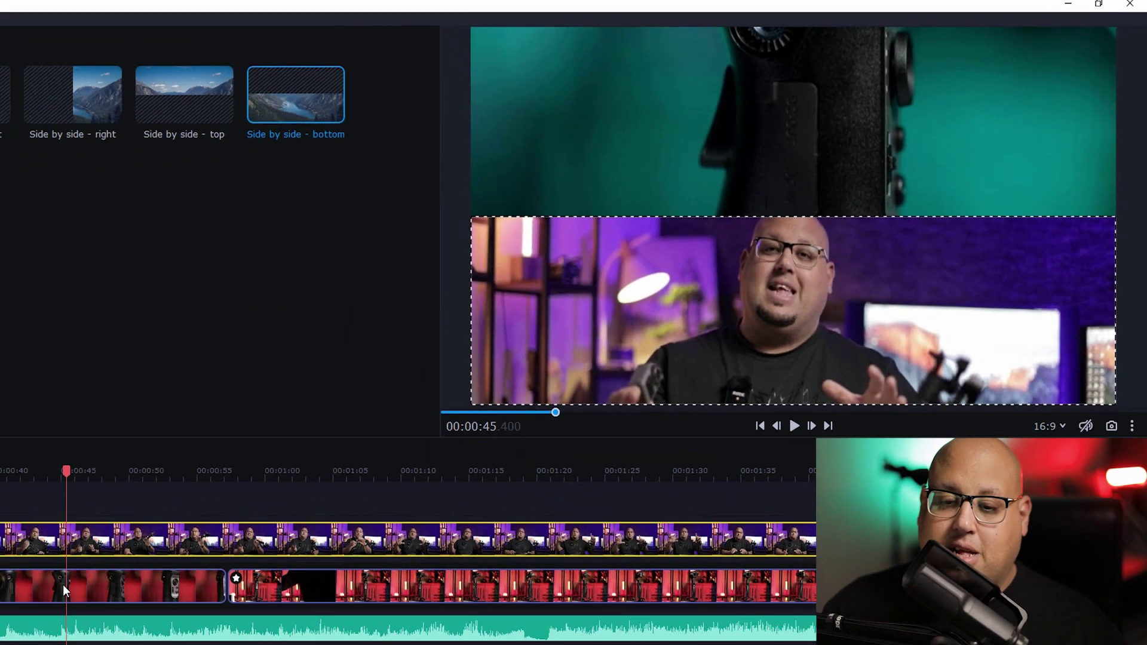
{"action": "left_click", "coordinate": [63, 584]}
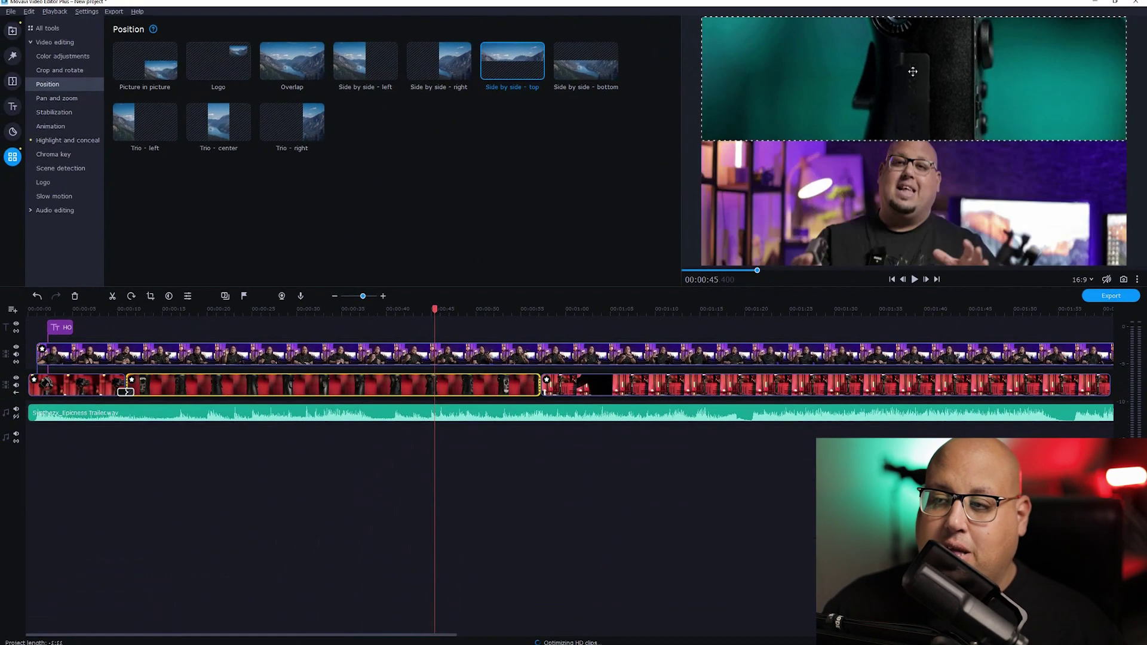
{"action": "left_click_drag", "start_coordinate": [913, 72], "coordinate": [913, 82]}
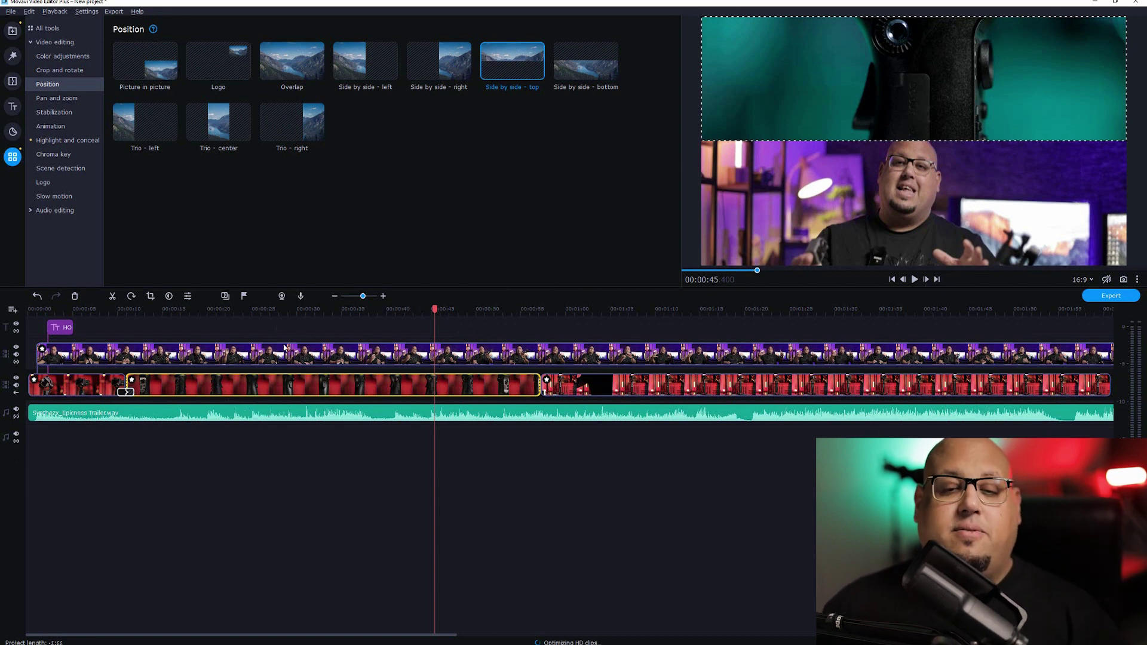
- Remove Side by side - bottom from the talking-head clip, and hohem and Side by side - top from the gimbal clip
{"action": "double_click", "coordinate": [344, 361]}
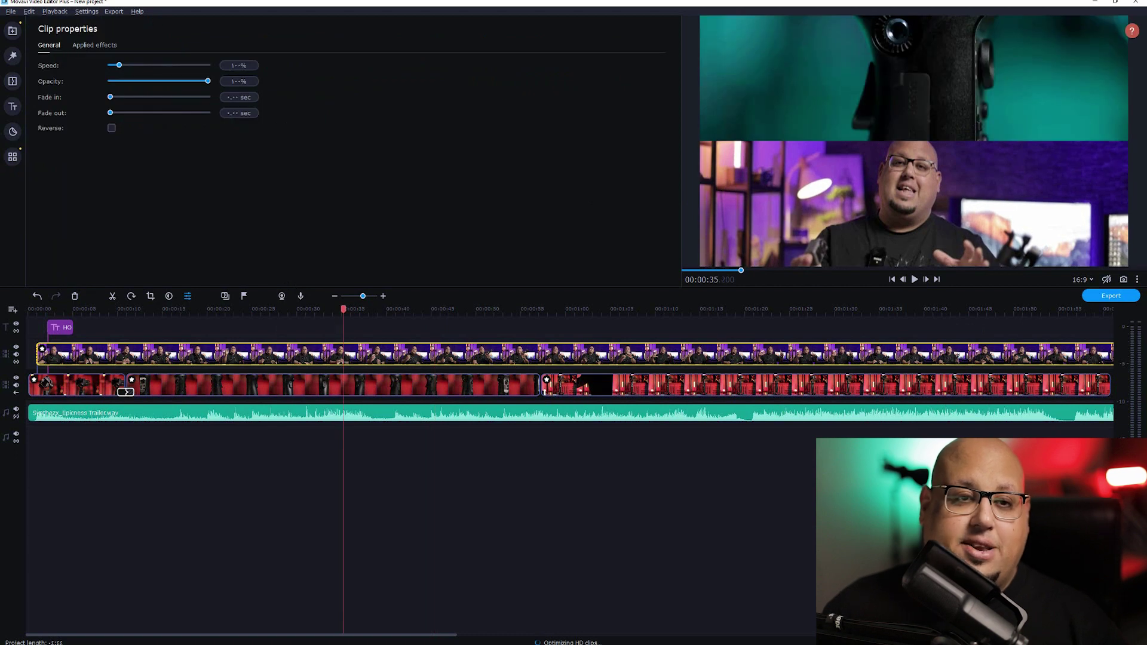
{"action": "left_click", "coordinate": [90, 47]}
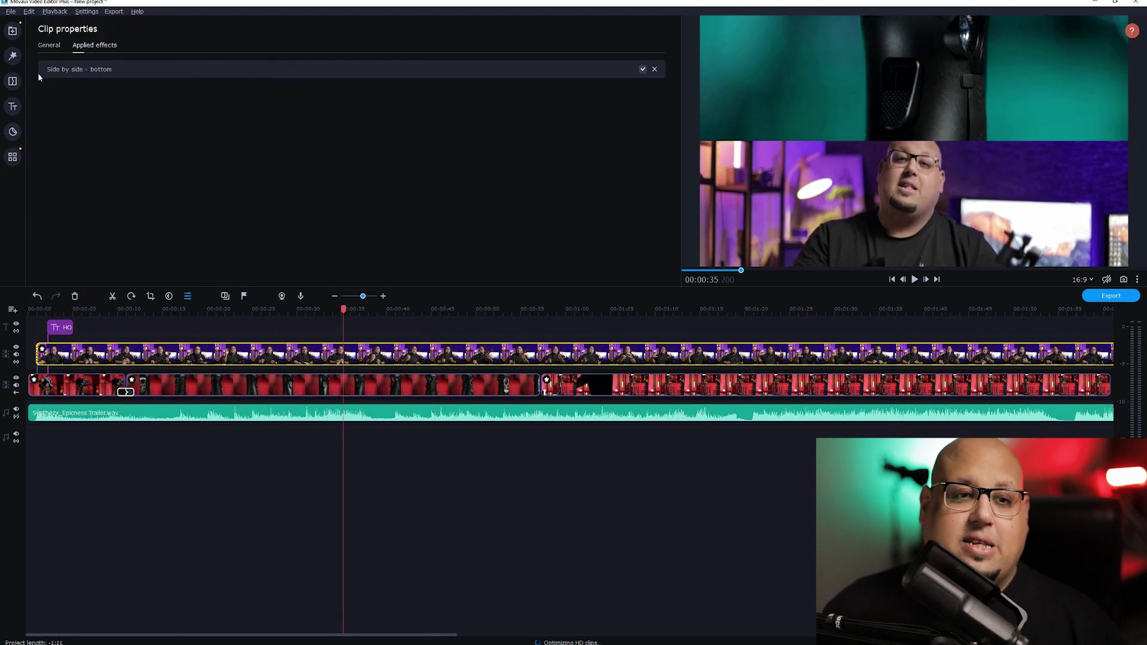
{"action": "left_click", "coordinate": [656, 69]}
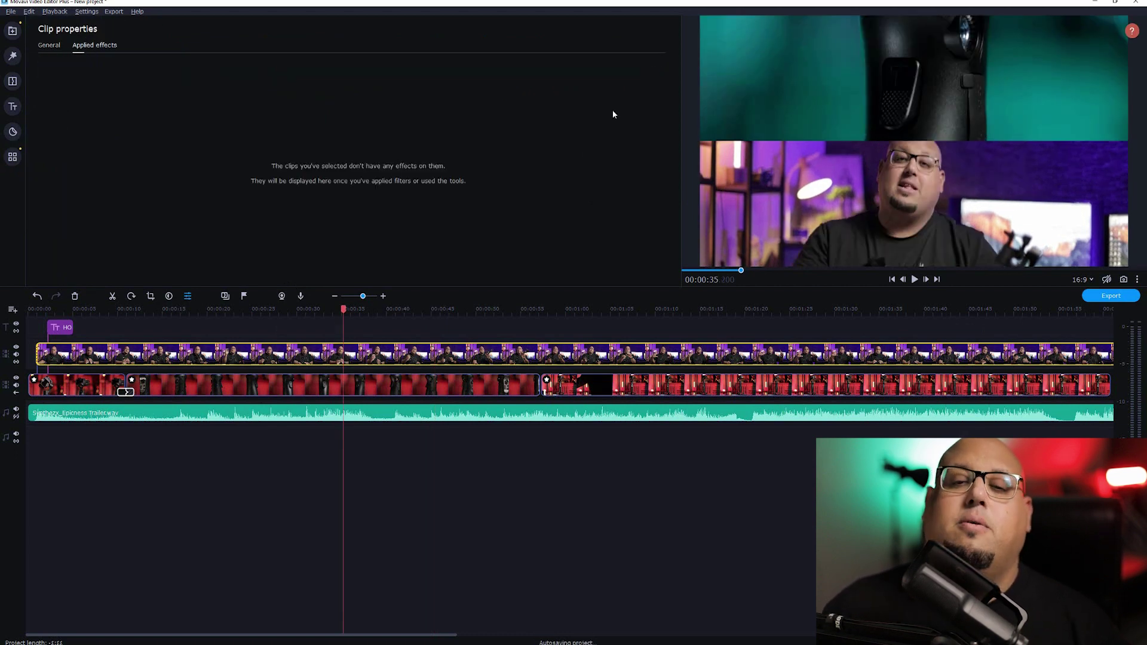
{"action": "left_click", "coordinate": [406, 392]}
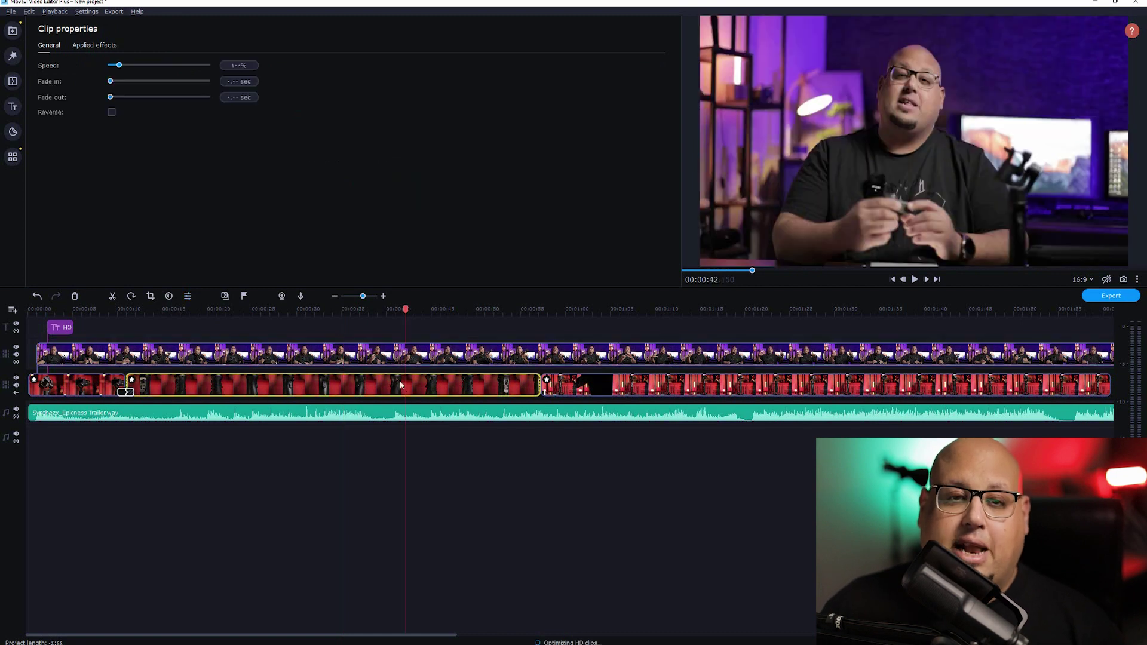
{"action": "left_click", "coordinate": [99, 47]}
{"action": "left_click", "coordinate": [656, 70]}
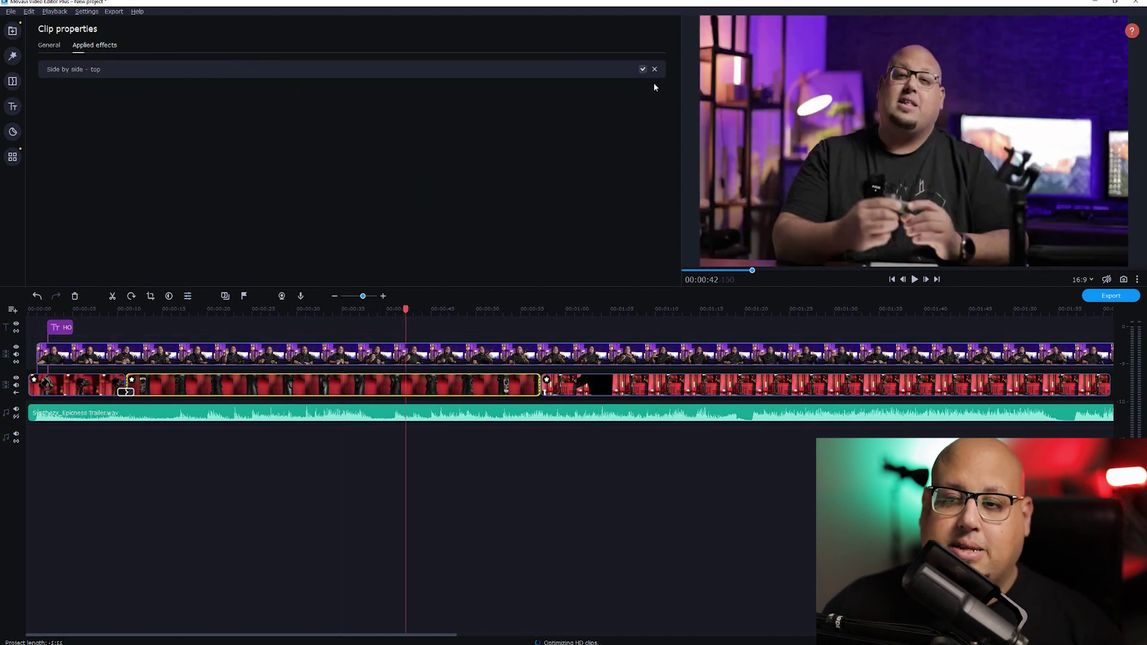
{"action": "left_click", "coordinate": [655, 70]}
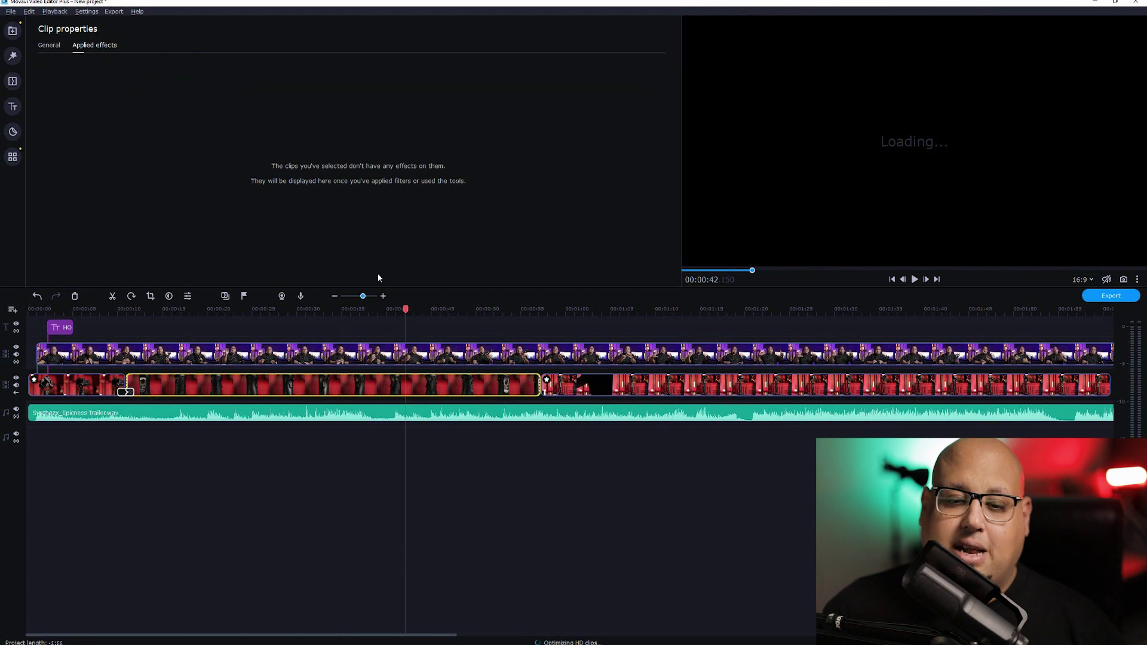
- Hide the talking-head video track and check playback around 00:00:23
{"action": "left_click", "coordinate": [386, 390]}
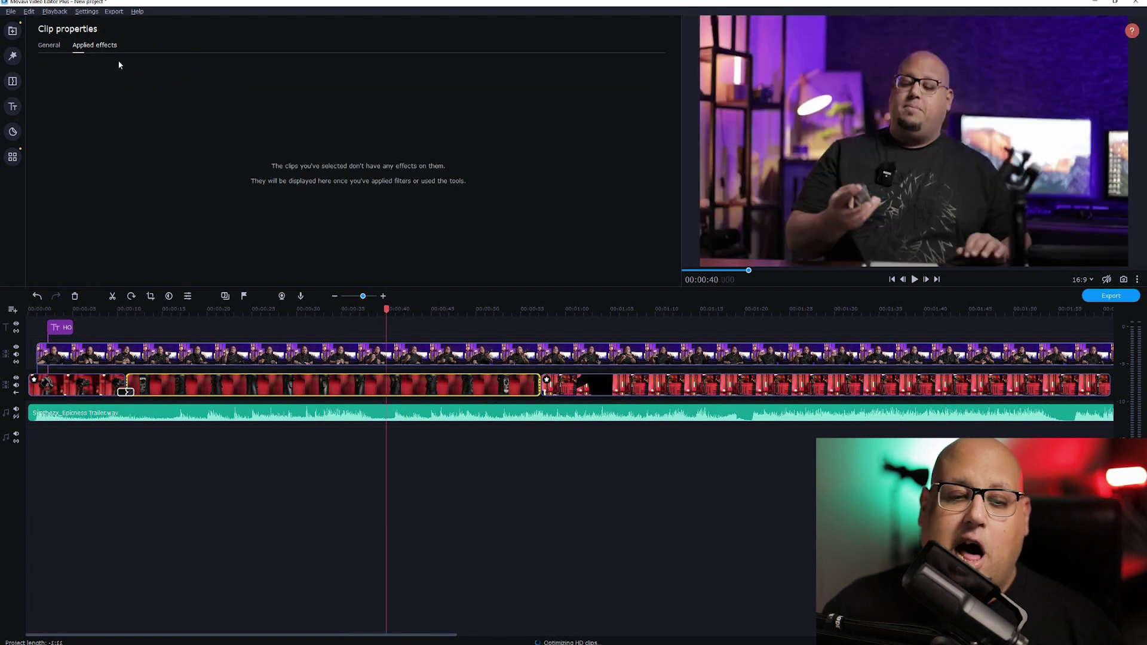
{"action": "left_click", "coordinate": [17, 349]}
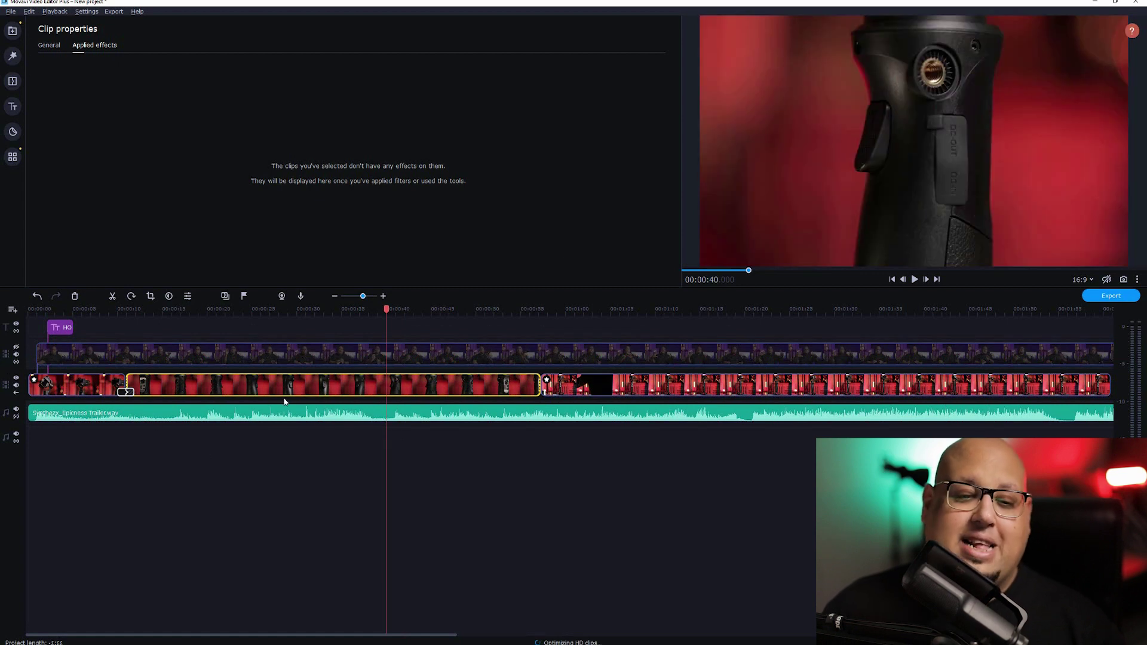
{"action": "left_click", "coordinate": [241, 394]}
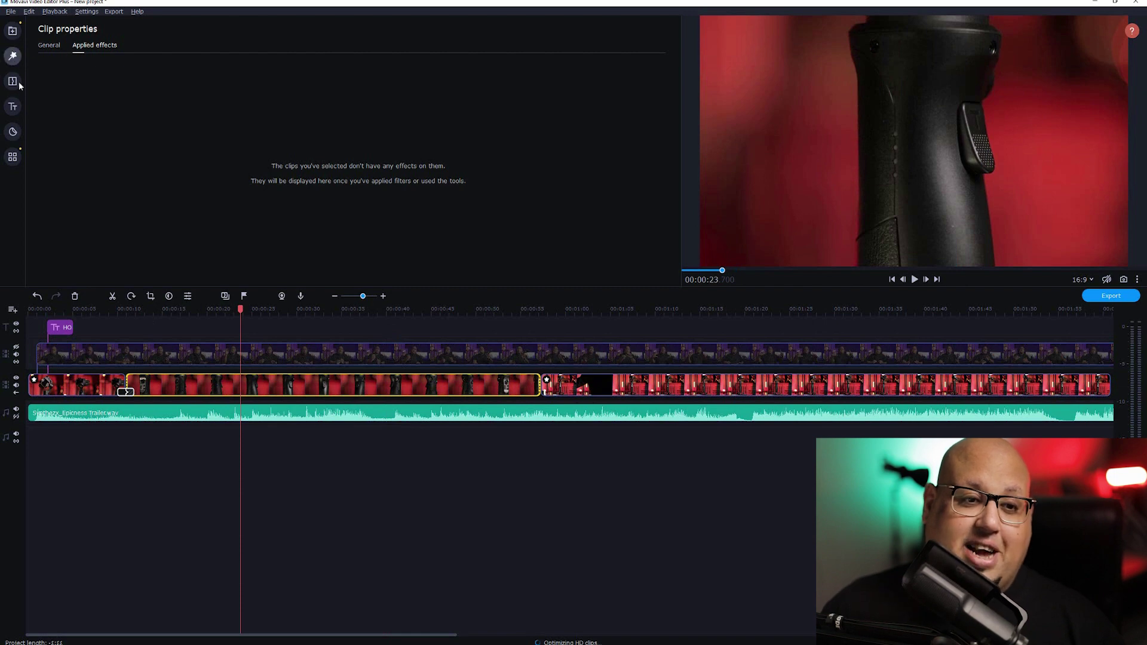
{"action": "left_click", "coordinate": [13, 156]}
- Drag the hohem preset from Color adjustments onto the red gimbal clip, then go back to All tools
{"action": "left_click", "coordinate": [63, 56]}
{"action": "left_click_drag", "start_coordinate": [441, 82], "coordinate": [310, 385]}
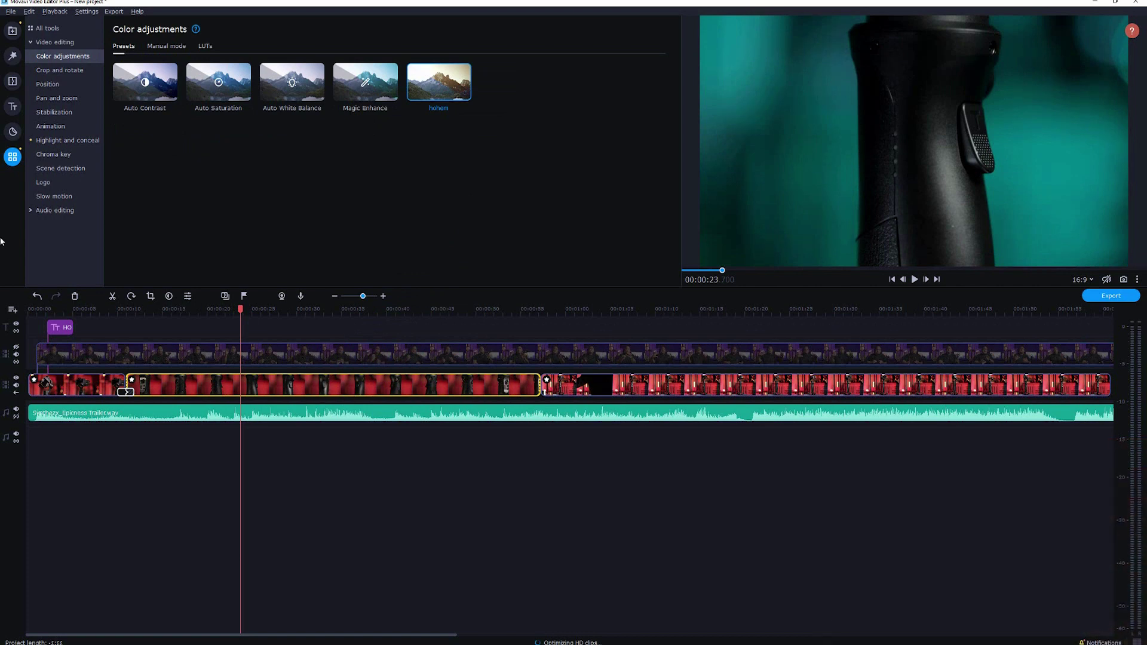
{"action": "left_click", "coordinate": [48, 27]}
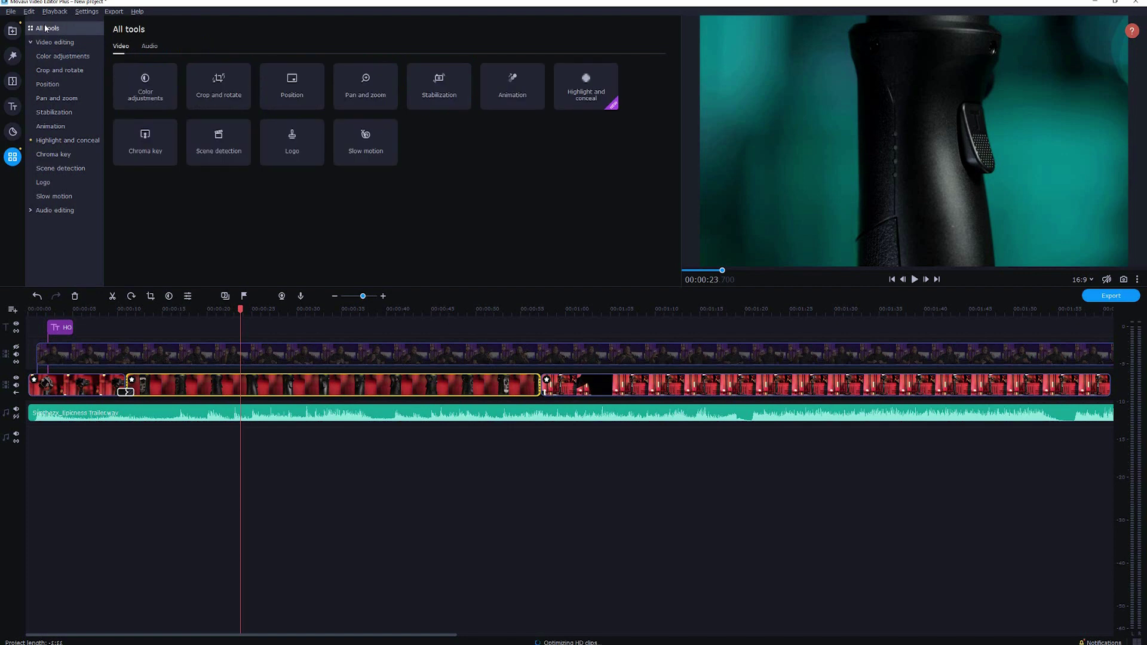